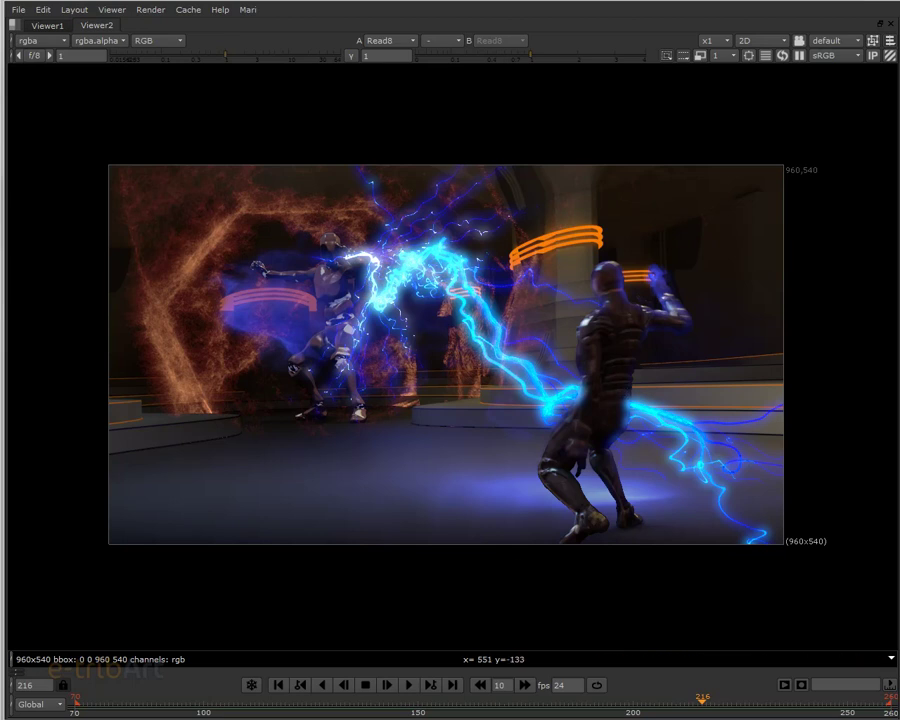
Step: Scrub the Nuke shot between frames 174 and 219 to review the lightning-bolt frames
mouse_move(653, 705)
mouse_down()
mouse_move(580, 704)
mouse_move(777, 694)
mouse_move(588, 694)
mouse_move(655, 701)
mouse_move(603, 699)
mouse_move(629, 703)
mouse_up()
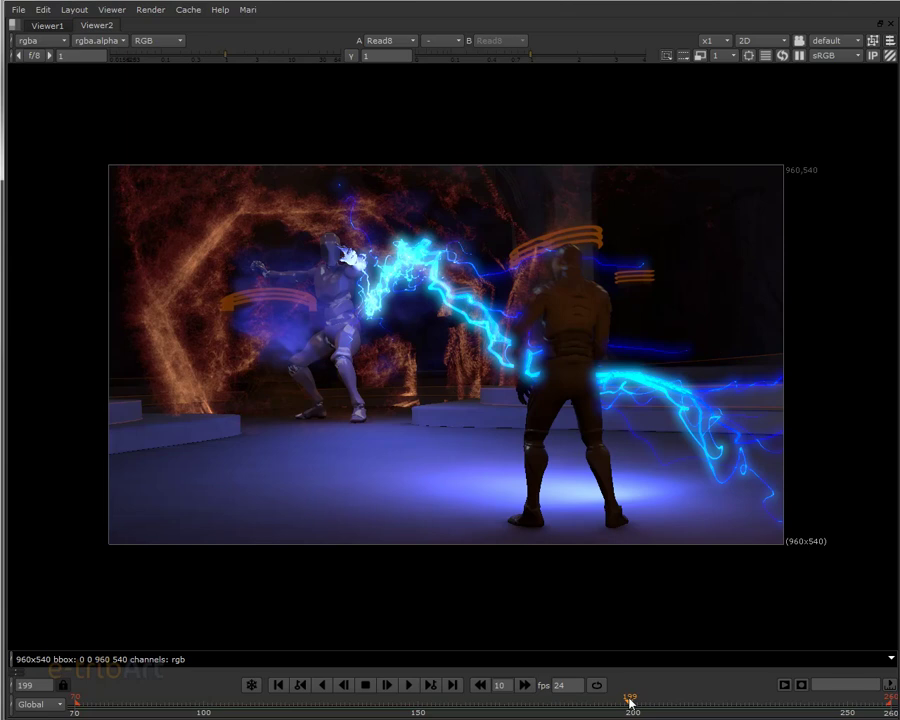
mouse_move(630, 703)
mouse_down()
mouse_move(677, 701)
mouse_move(637, 701)
mouse_up()
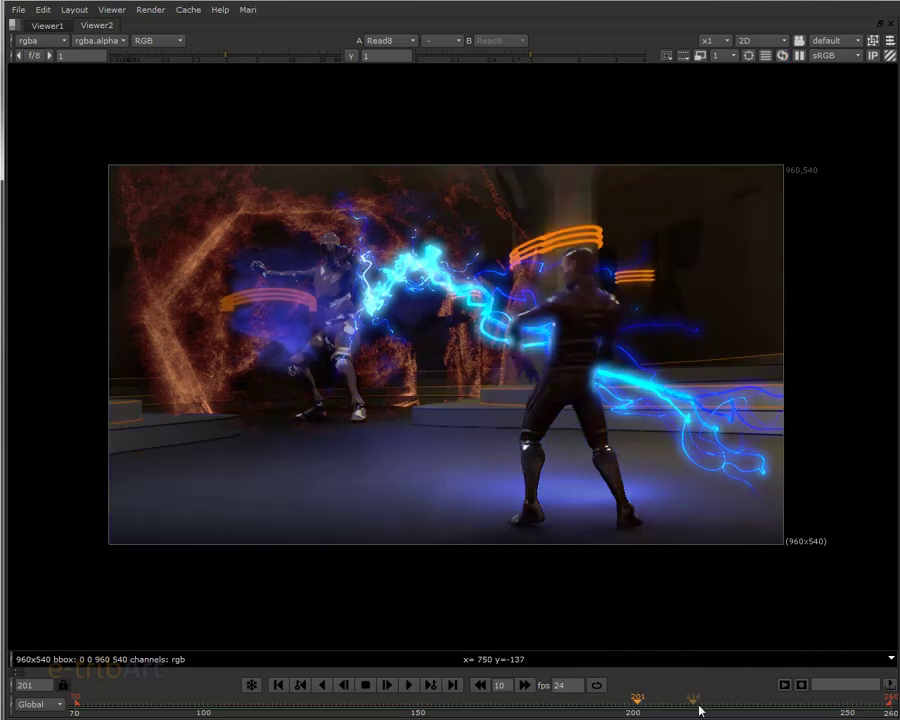
click(644, 701)
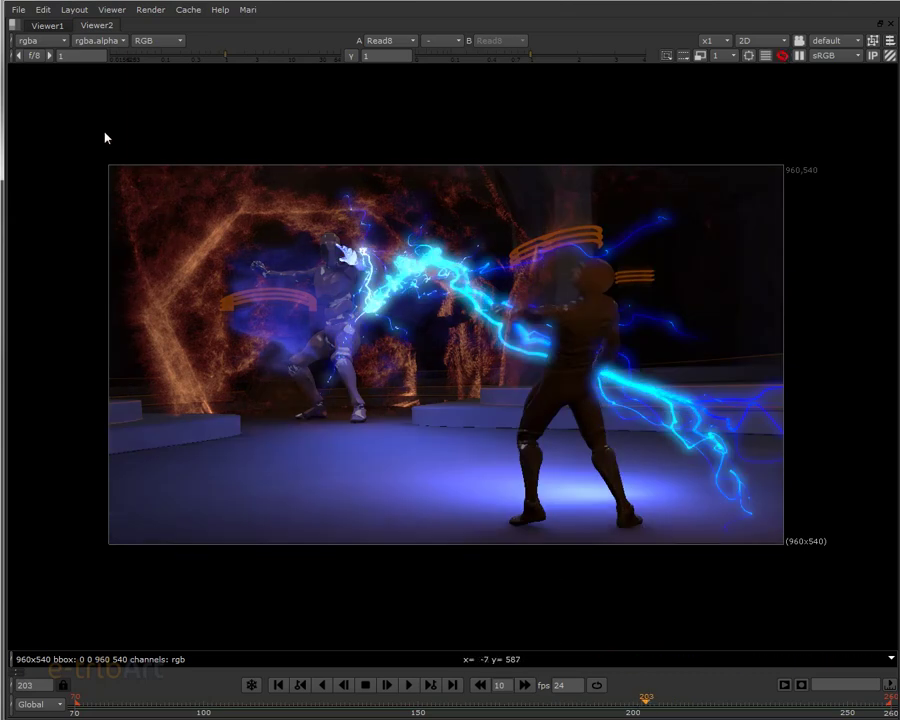
click(673, 702)
drag(673, 704, 714, 702)
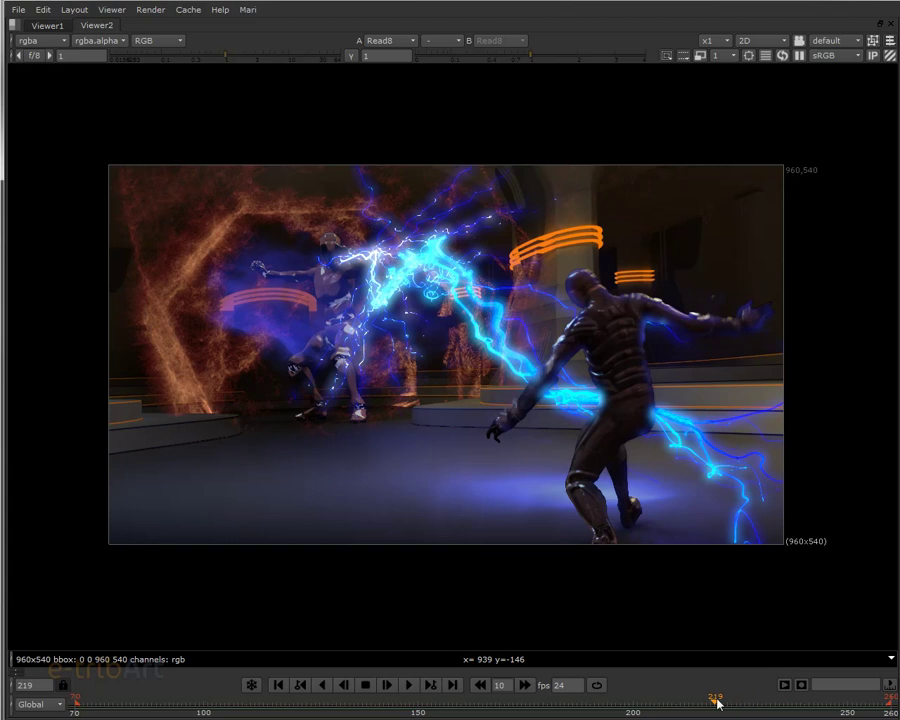
mouse_move(716, 703)
mouse_down()
mouse_move(597, 706)
mouse_move(84, 664)
mouse_move(135, 668)
mouse_move(104, 659)
mouse_move(118, 659)
mouse_up()
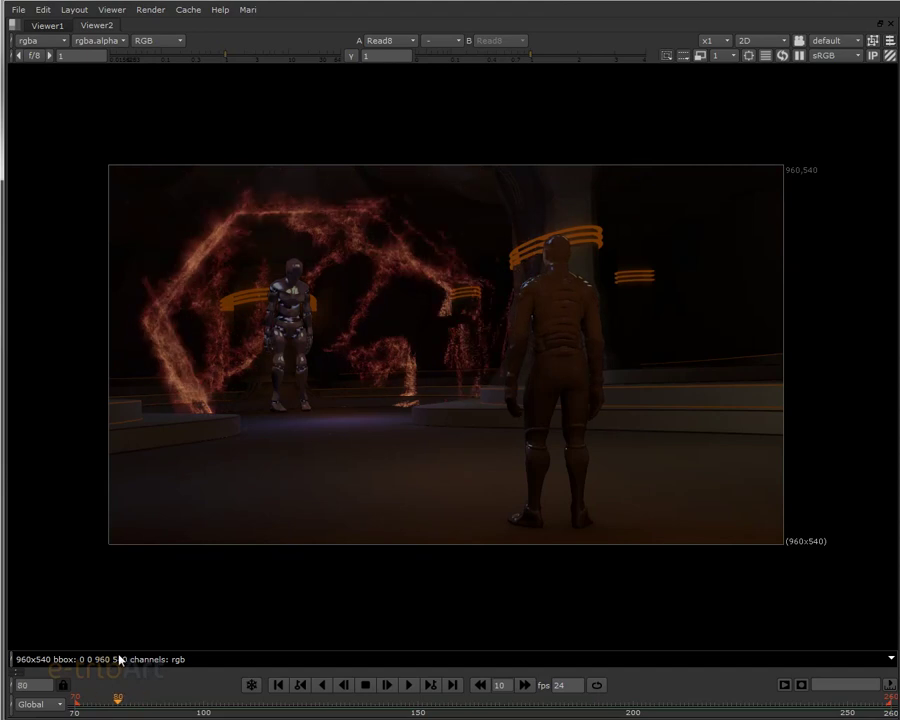
click(520, 708)
drag(520, 708, 646, 697)
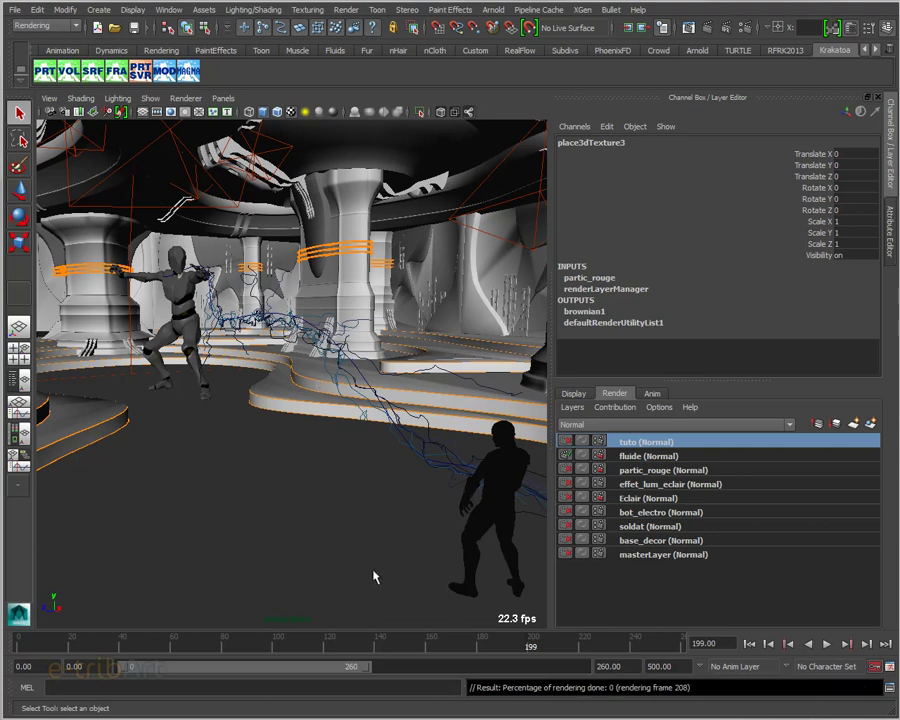
Step: Select the lightning Paint Effects strokes and check the menu-set list, keeping Rendering
click(292, 322)
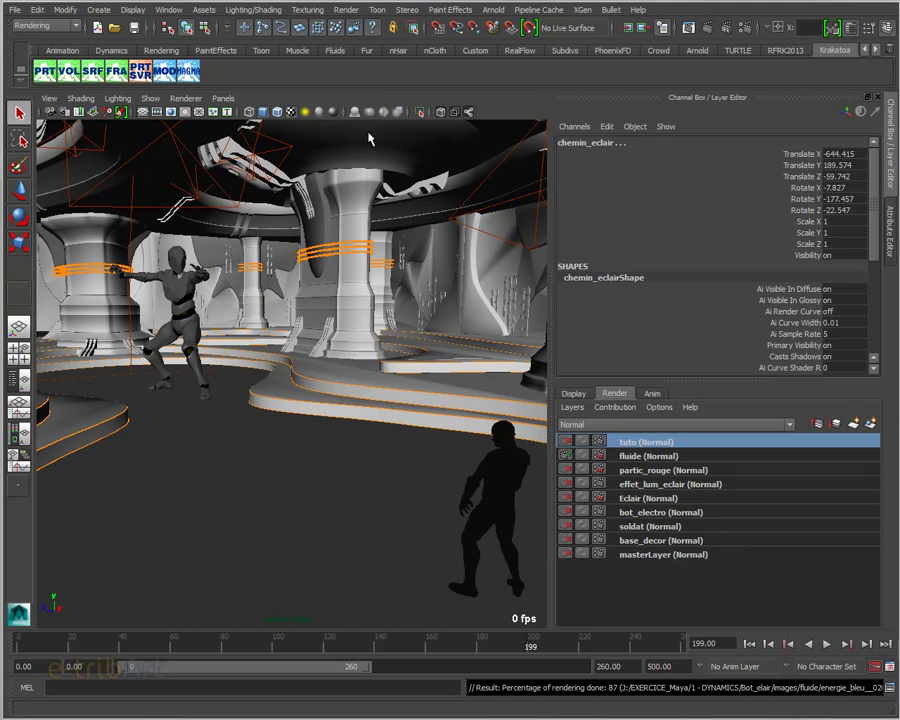
click(56, 30)
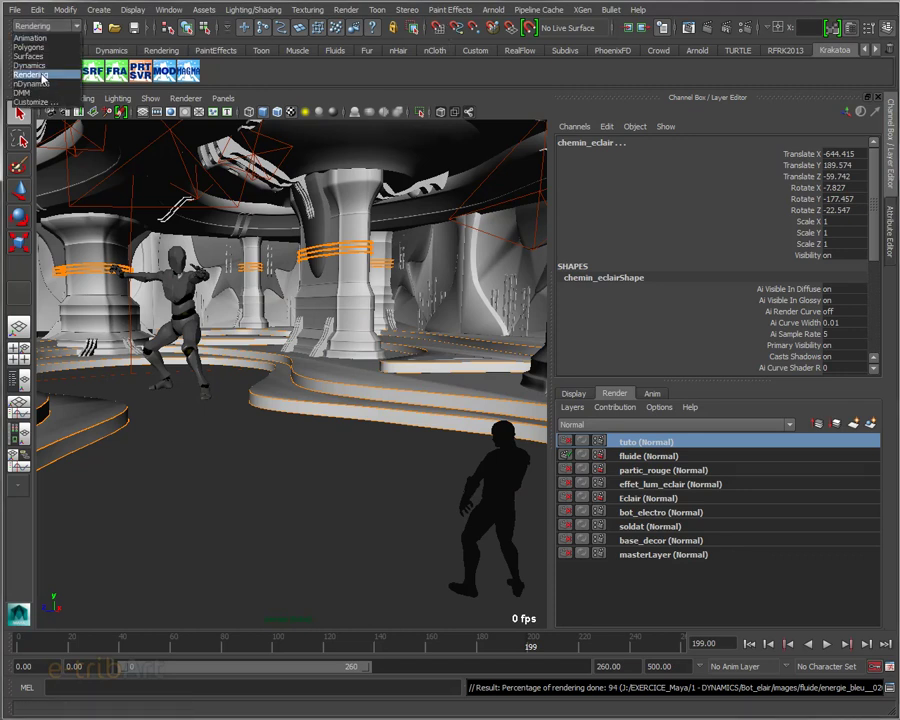
Step: Tear off the Paint Effects menu as a floating panel and make the selection collide with strokes
key(Escape)
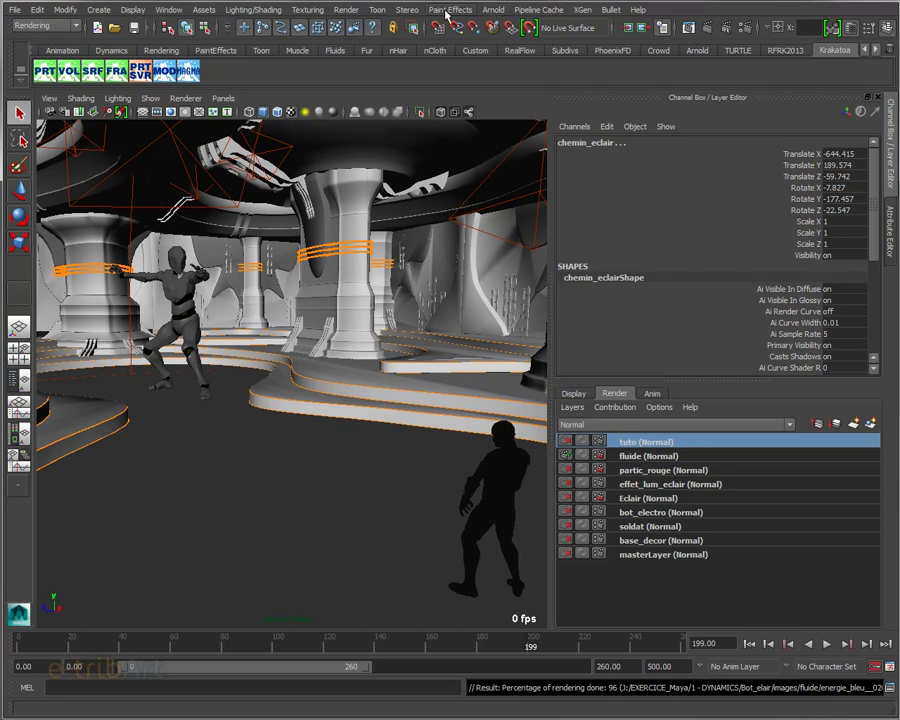
click(450, 12)
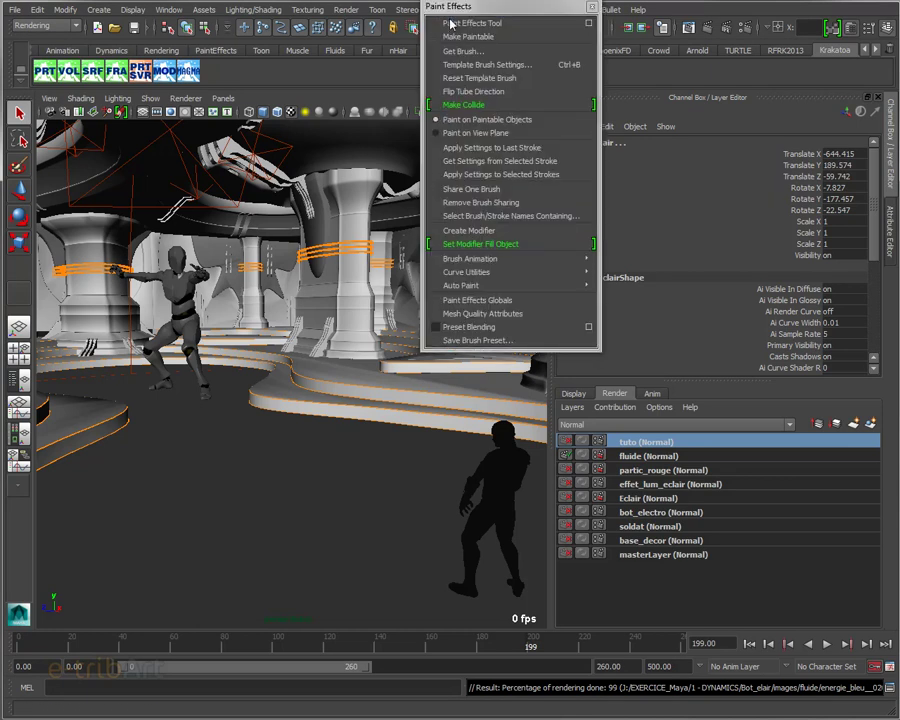
click(450, 19)
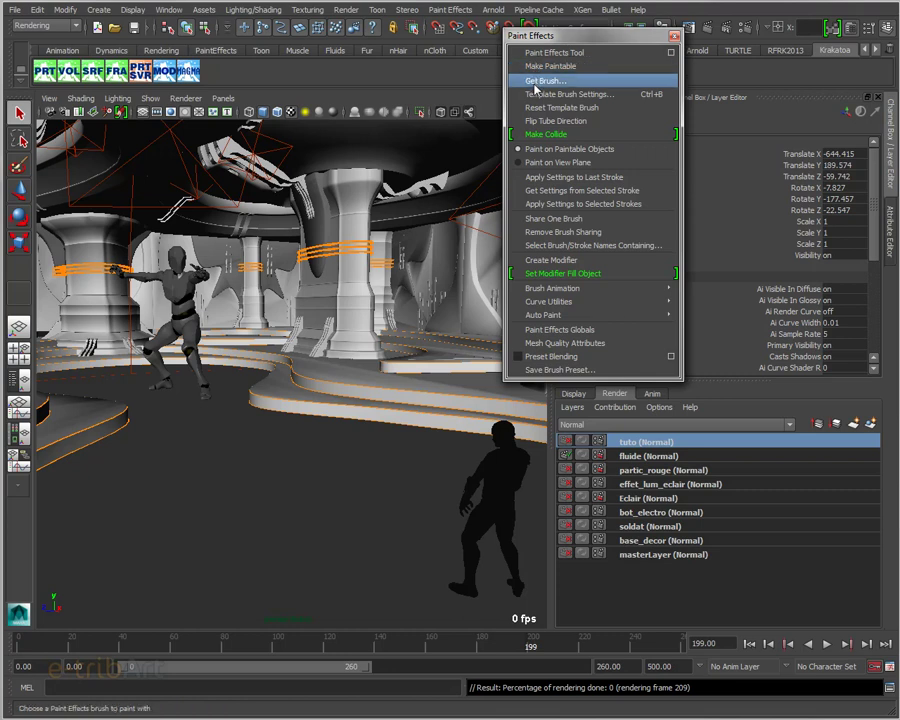
click(552, 137)
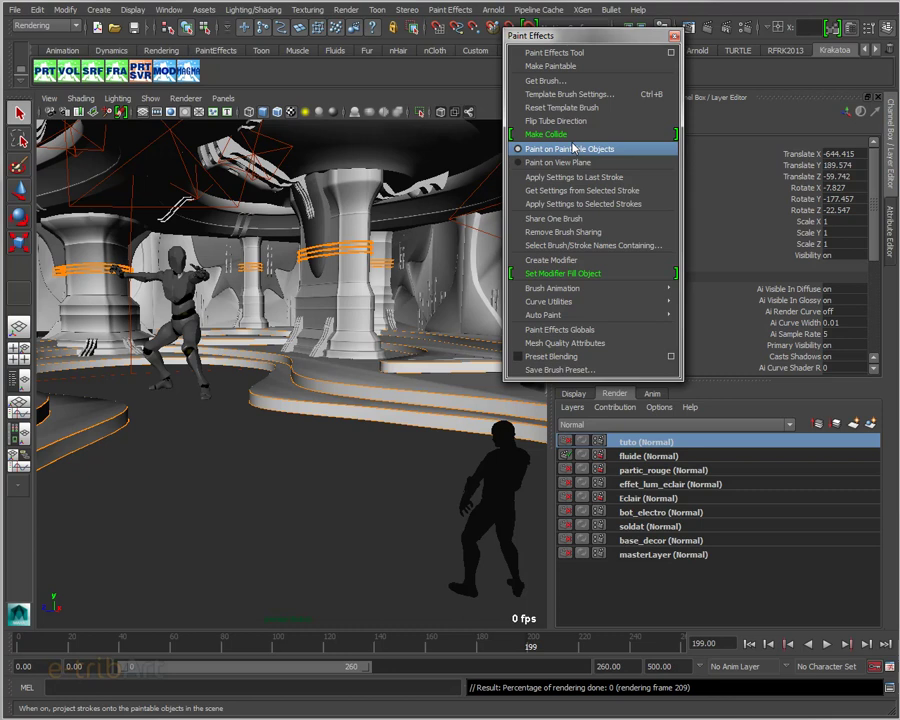
Step: Move the floating Paint Effects panel aside and make the floor surface paintable
drag(574, 36, 594, 62)
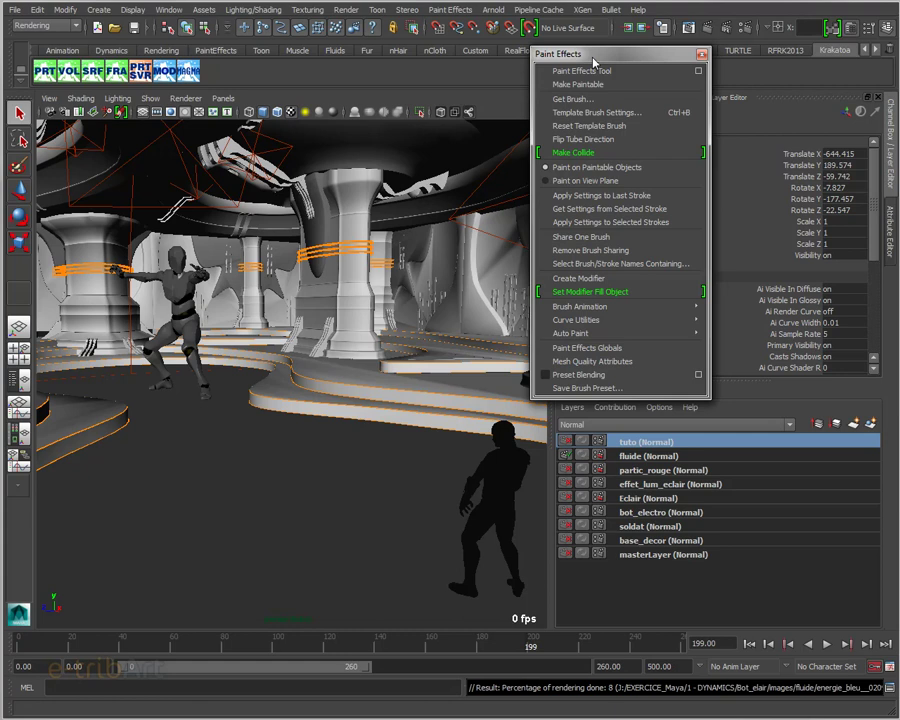
drag(594, 62, 624, 73)
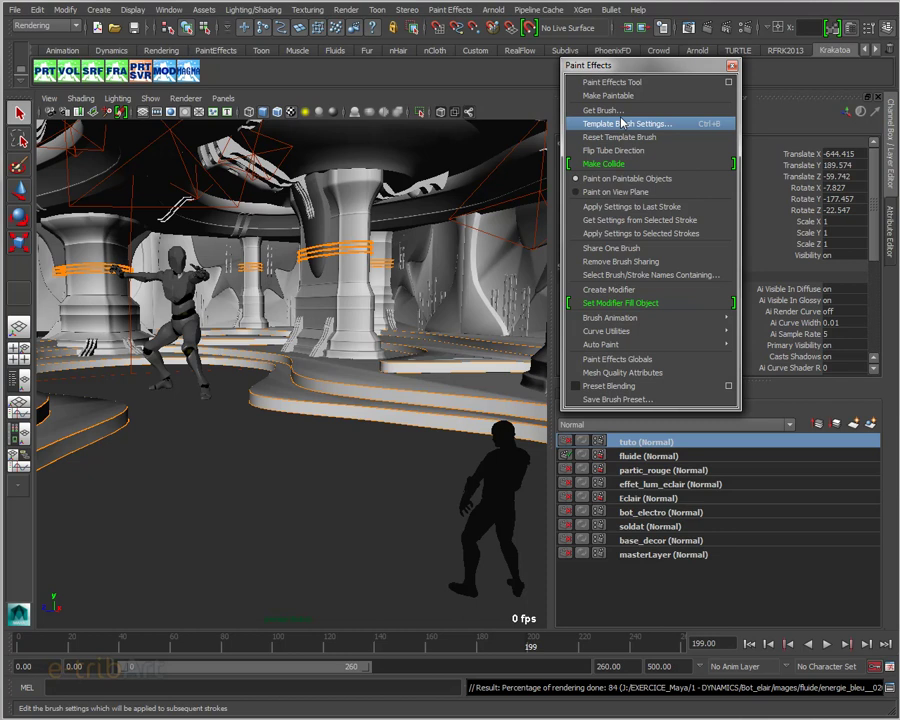
drag(628, 70, 622, 72)
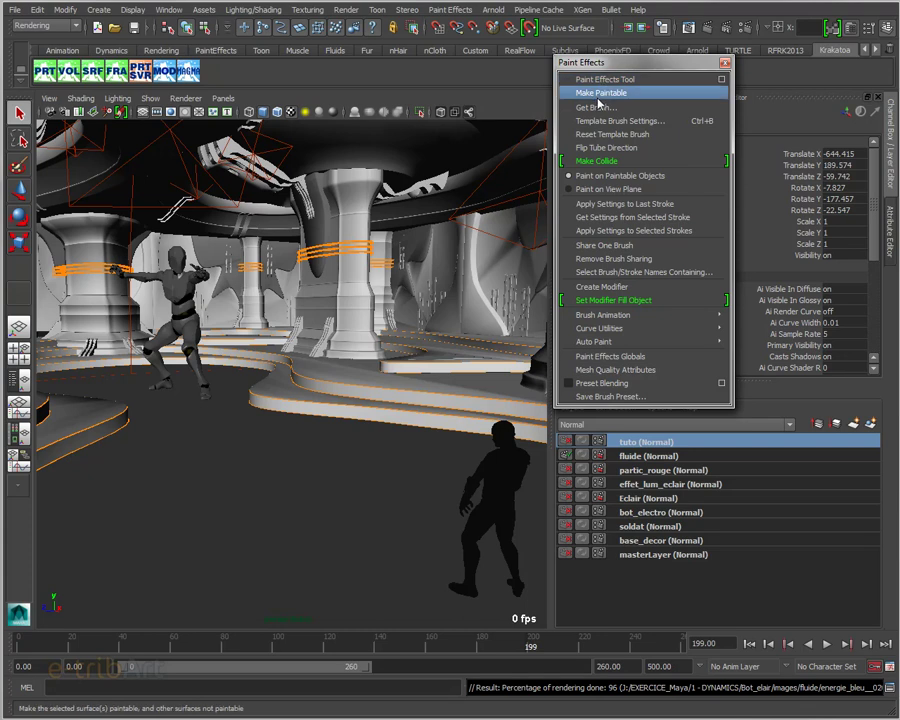
click(285, 478)
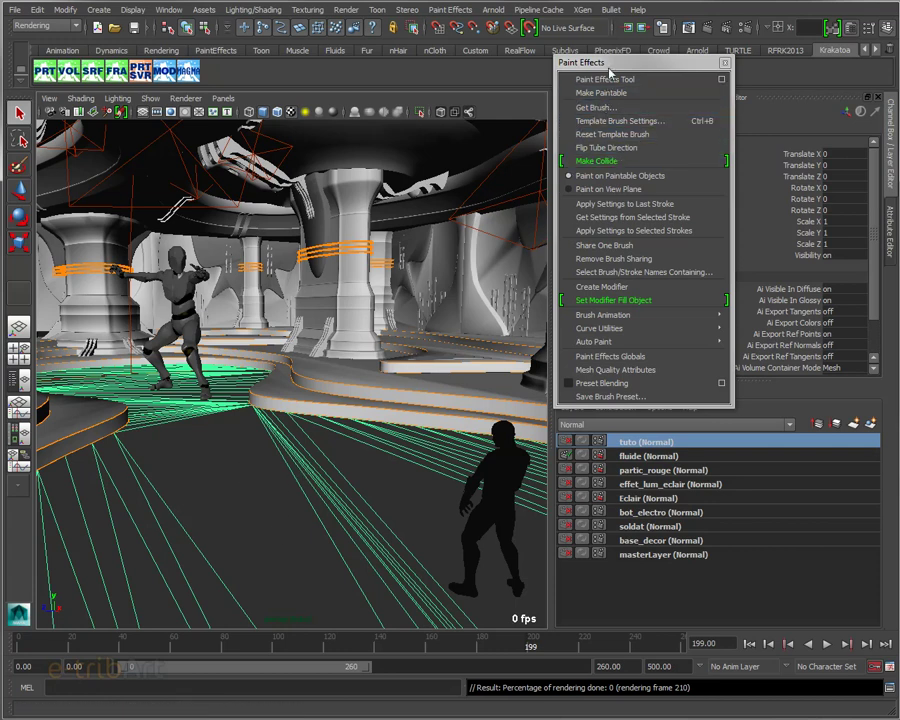
drag(604, 62, 610, 40)
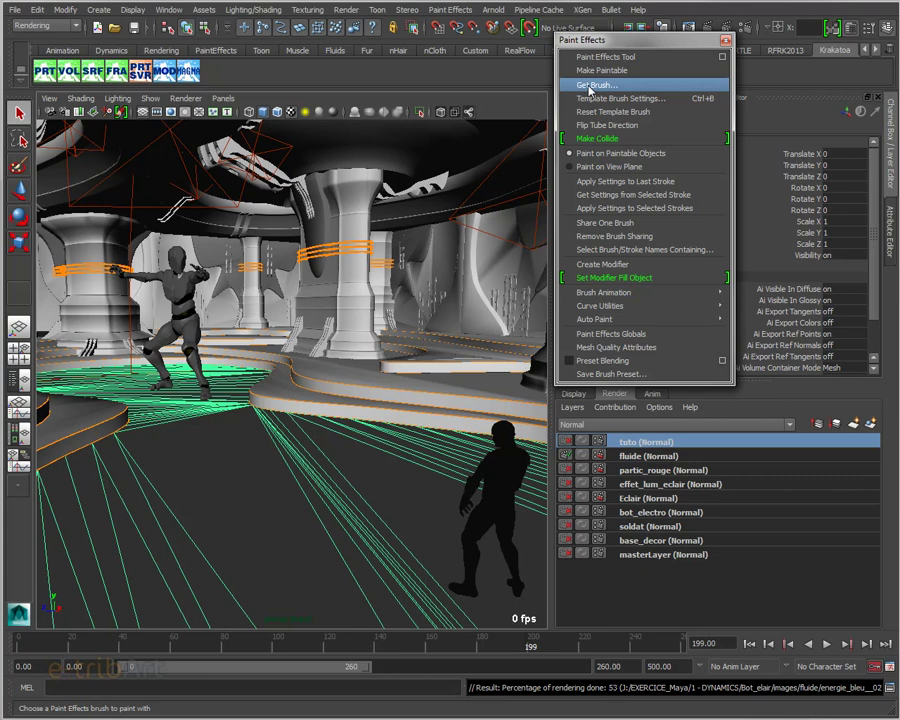
Step: Open the Paint Effects brush Visor and shrink its window and folder list
click(588, 86)
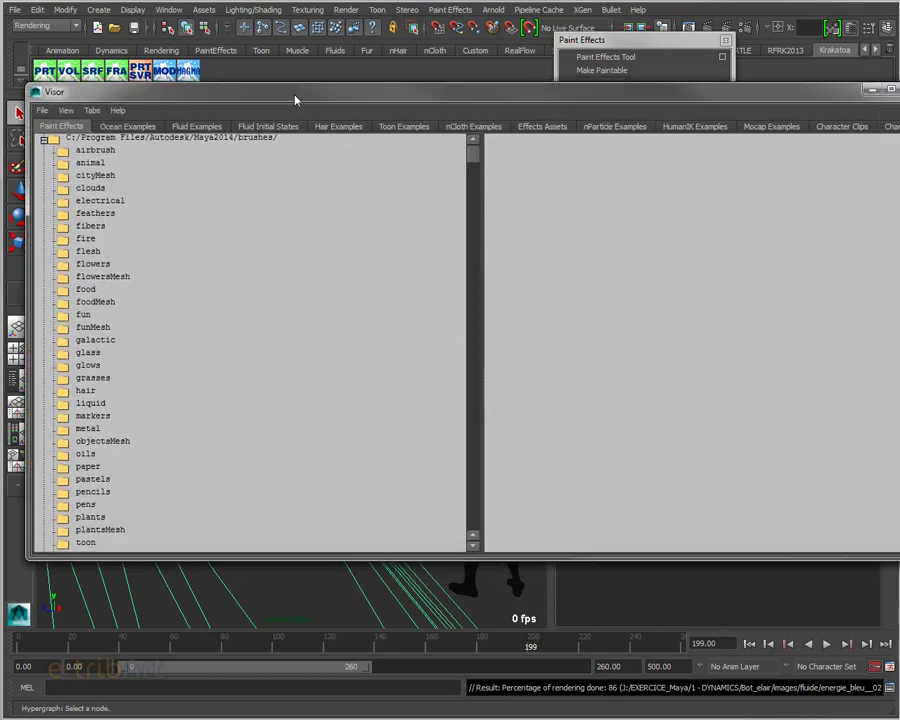
drag(478, 249, 220, 249)
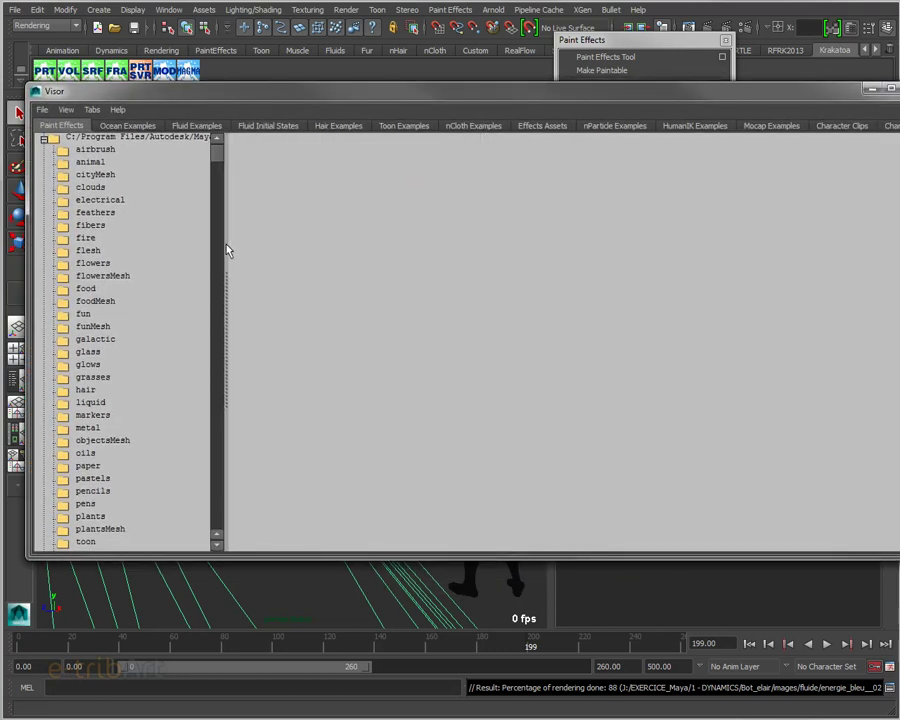
drag(897, 283, 740, 282)
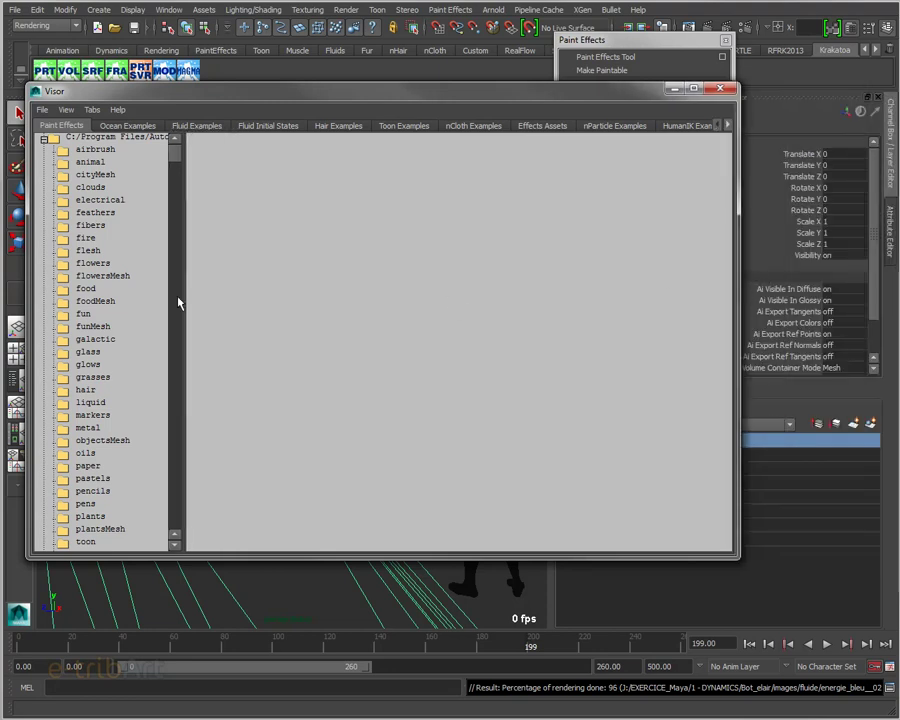
drag(181, 298, 192, 302)
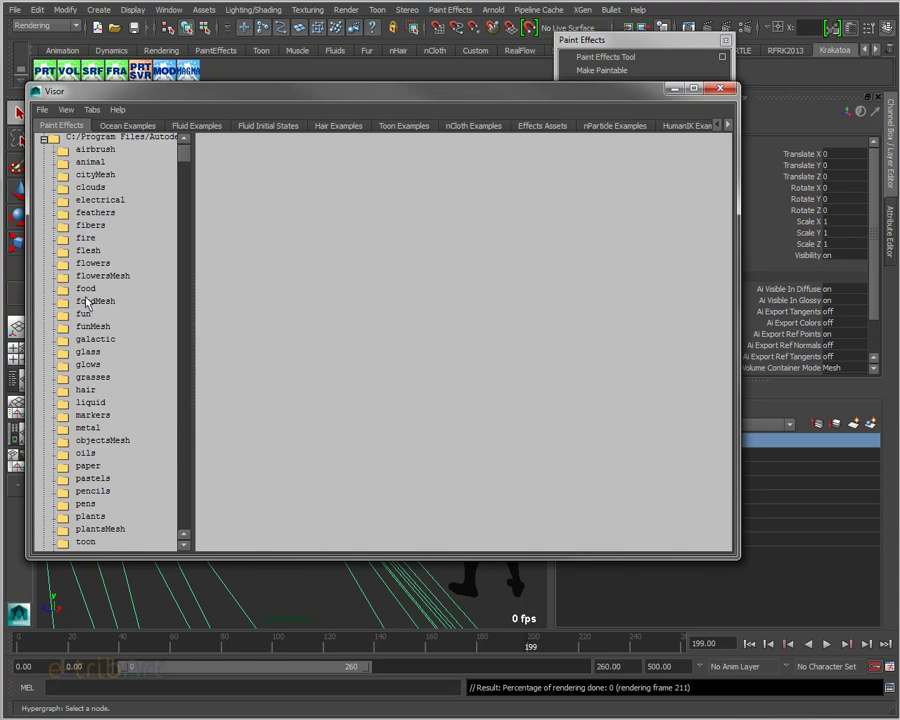
Step: Browse the electrical, plants and trees brush preset folders
click(100, 200)
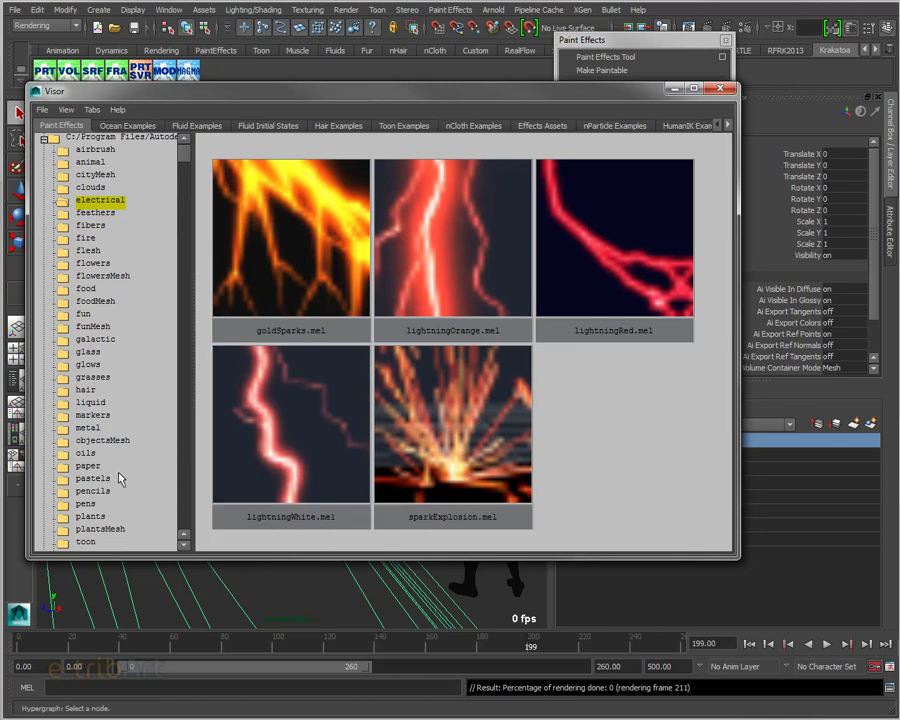
click(98, 518)
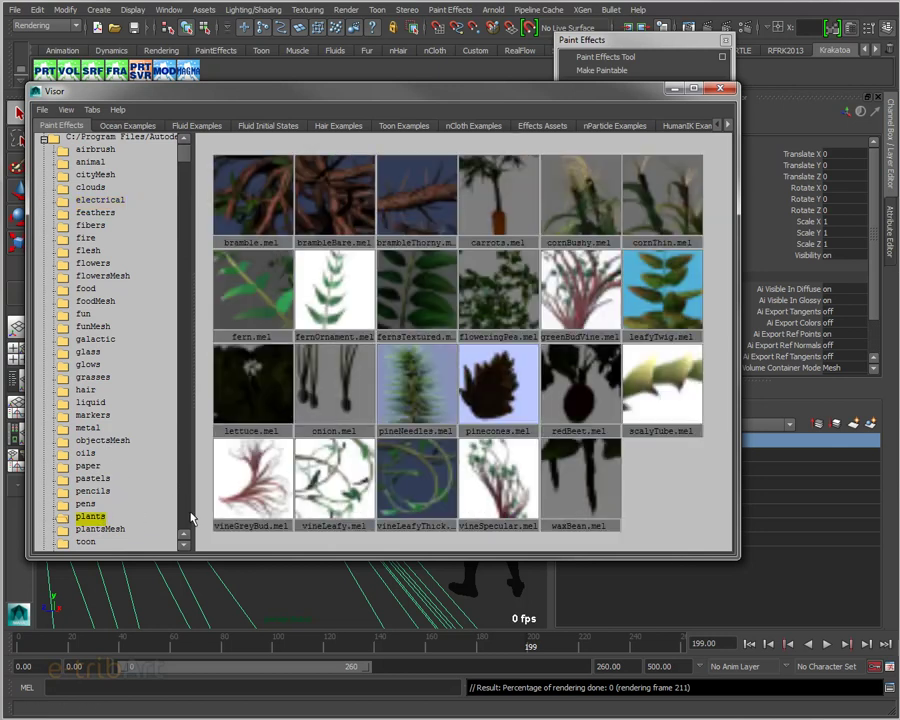
scroll(185, 518, down, 2)
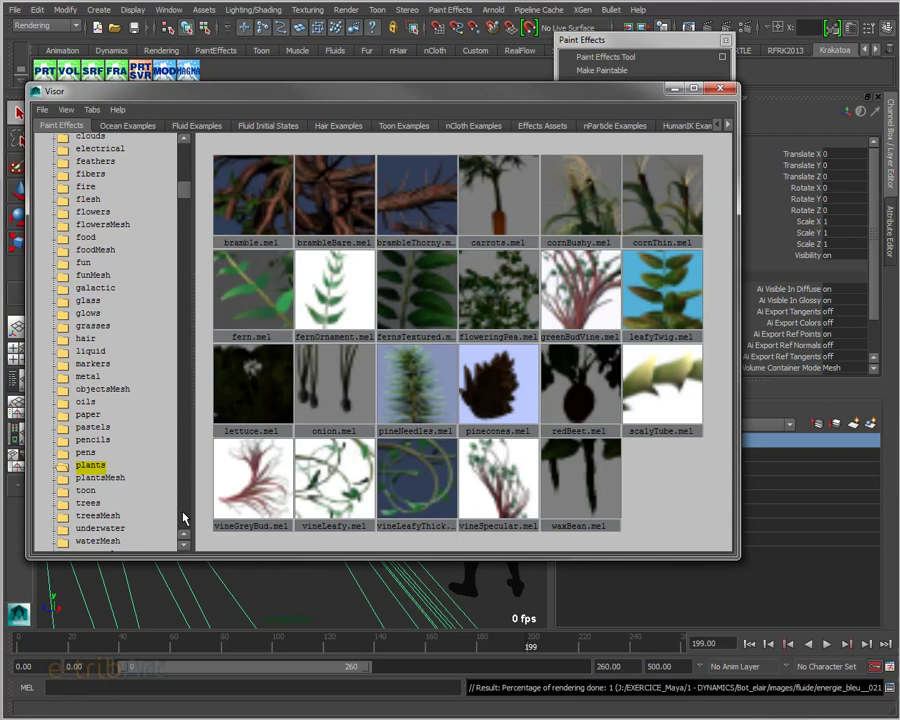
click(92, 504)
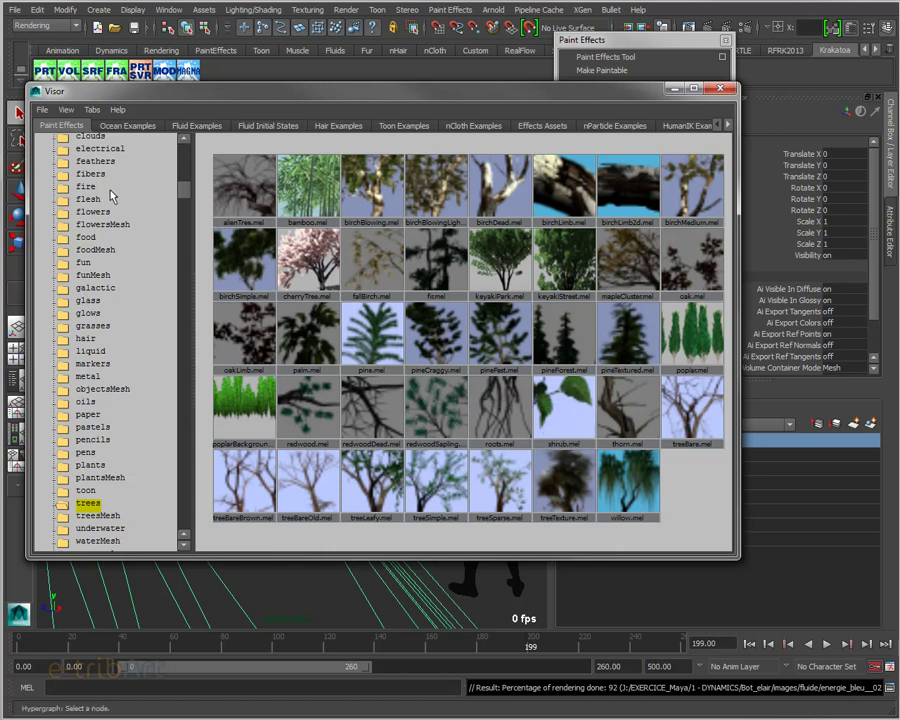
Step: Load lightningWhite from the electrical presets as the current brush and move the Visor off screen
click(104, 149)
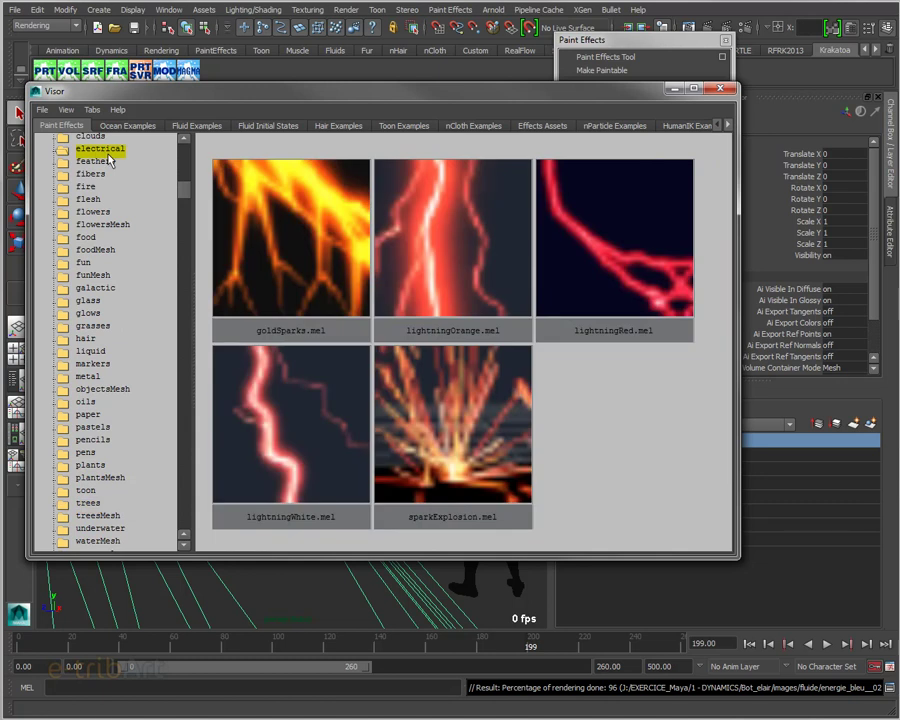
click(264, 437)
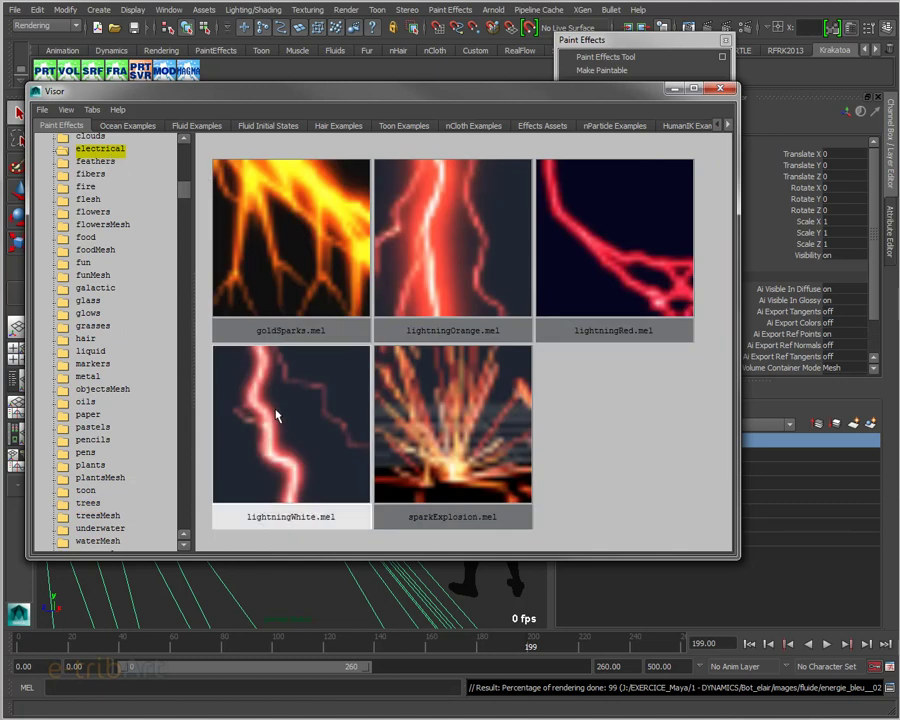
click(253, 405)
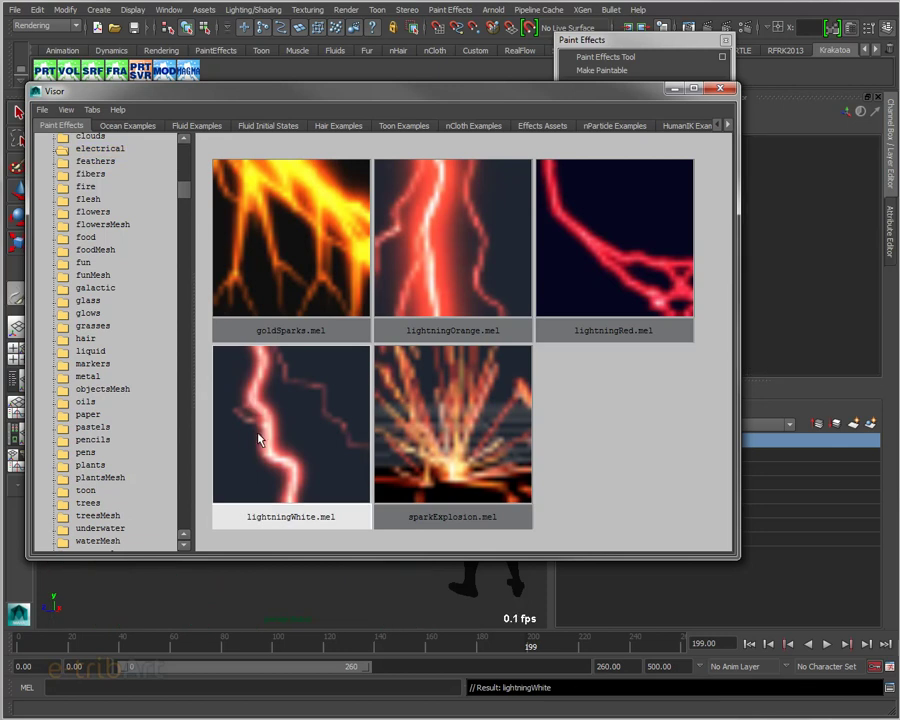
click(258, 438)
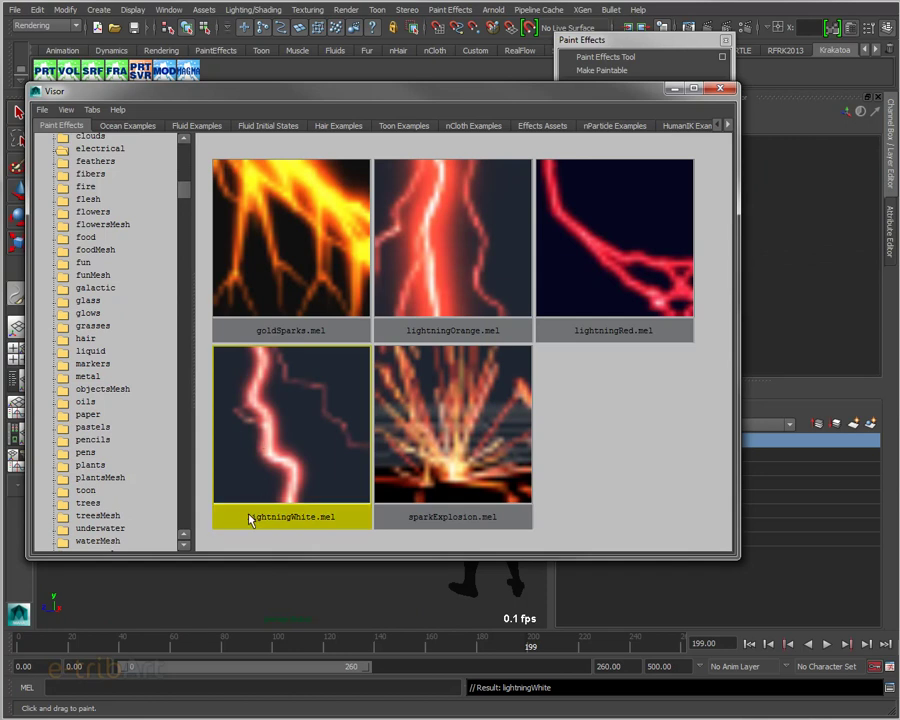
drag(321, 94, 899, 150)
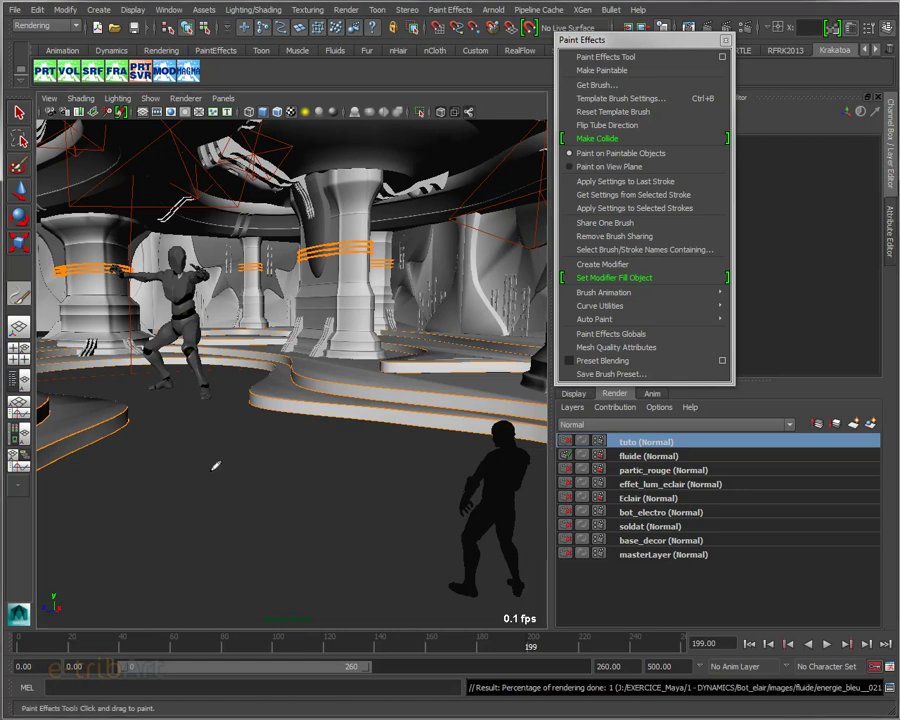
drag(275, 561, 196, 423)
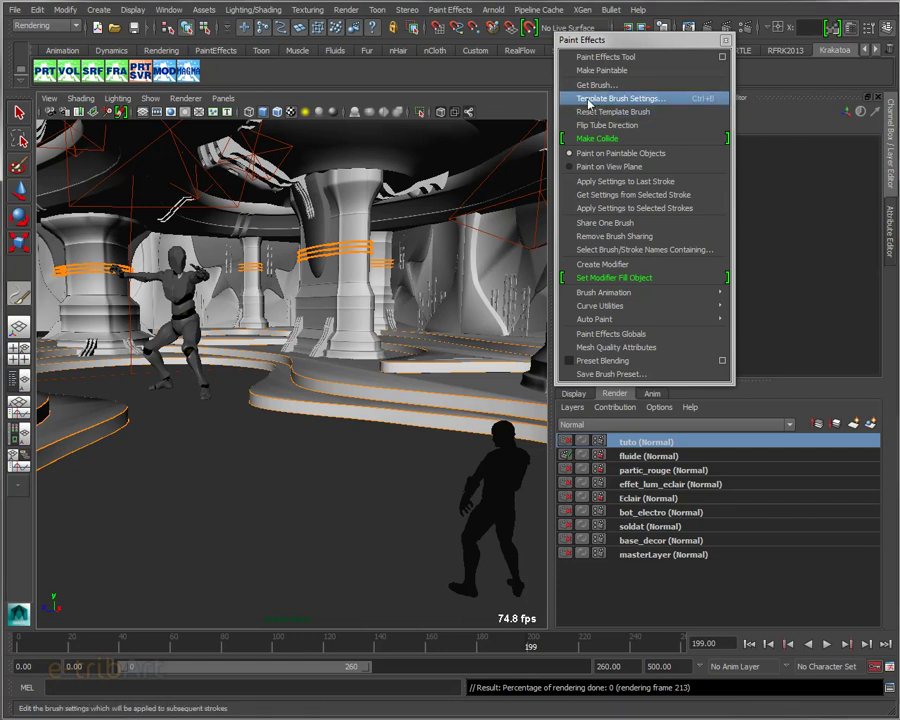
Step: In Template Brush Settings, change the lightningWhite brush's Global Scale from 0.180 to 5
click(644, 102)
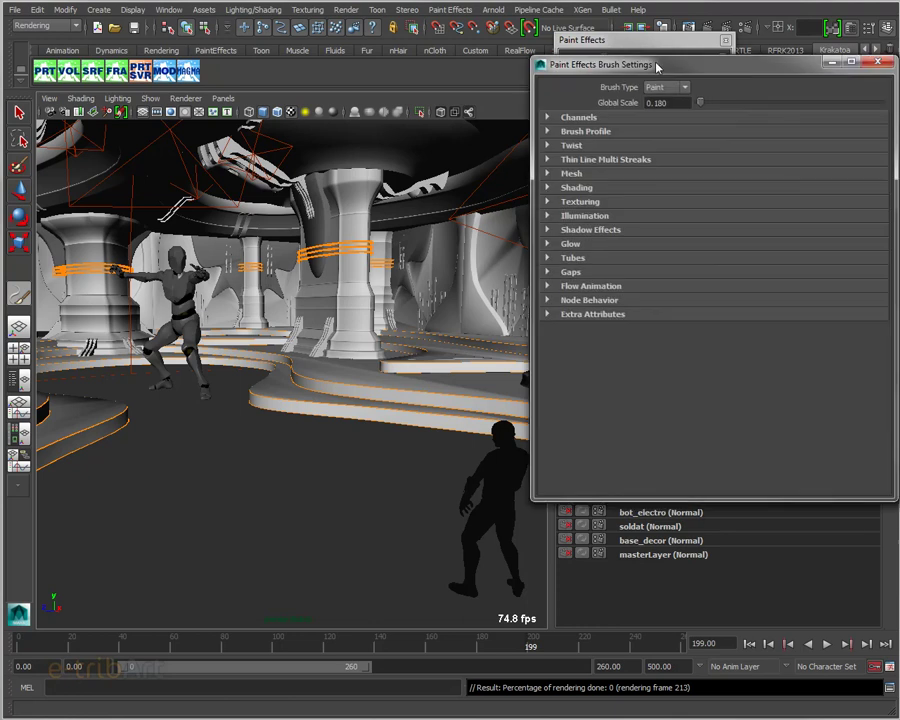
drag(607, 68, 533, 78)
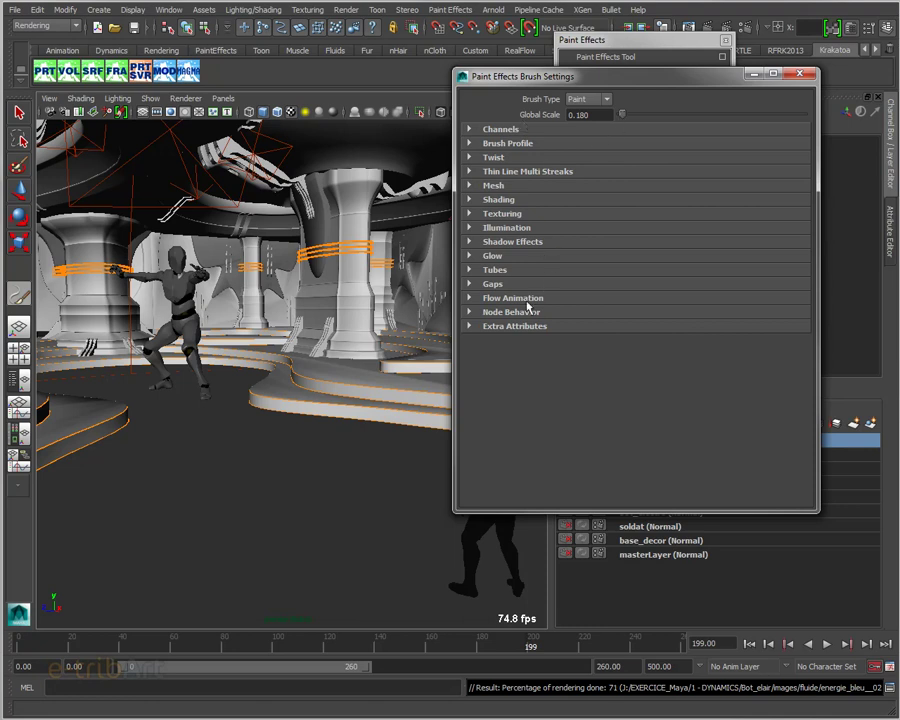
click(605, 115)
double_click(601, 115)
text(5)
key(Return)
click(296, 577)
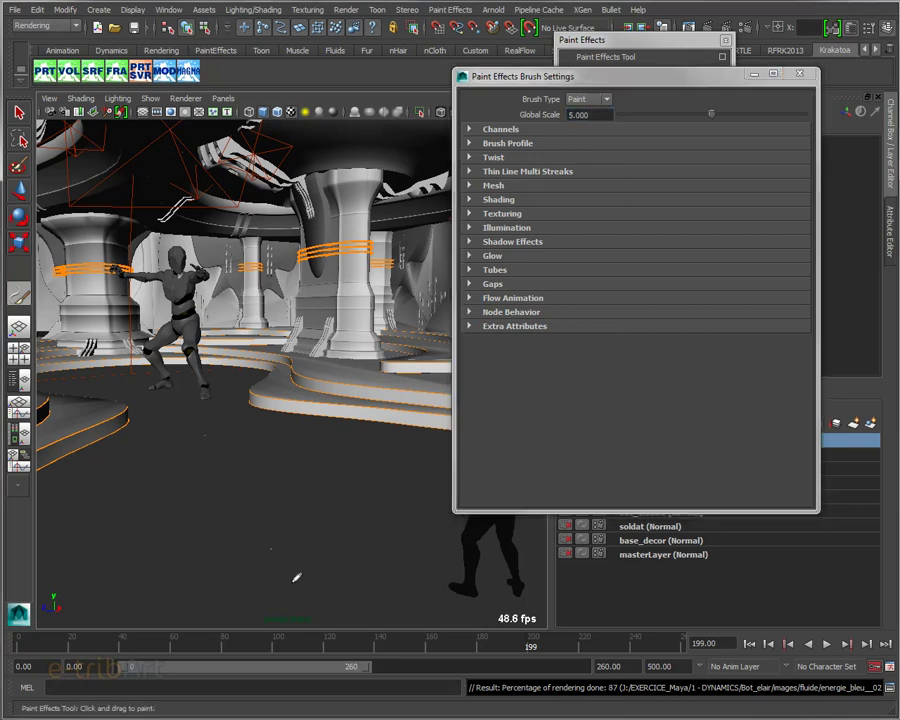
drag(318, 617, 200, 395)
drag(258, 455, 287, 546)
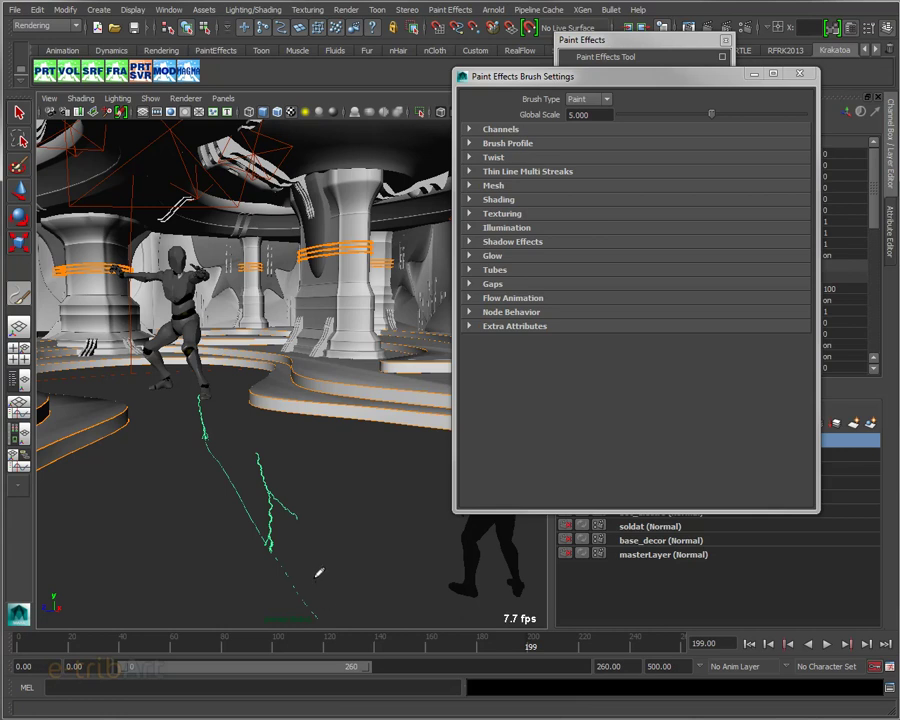
mouse_move(187, 368)
alt+mouse_down()
mouse_move(304, 519)
mouse_move(225, 518)
alt+mouse_up()
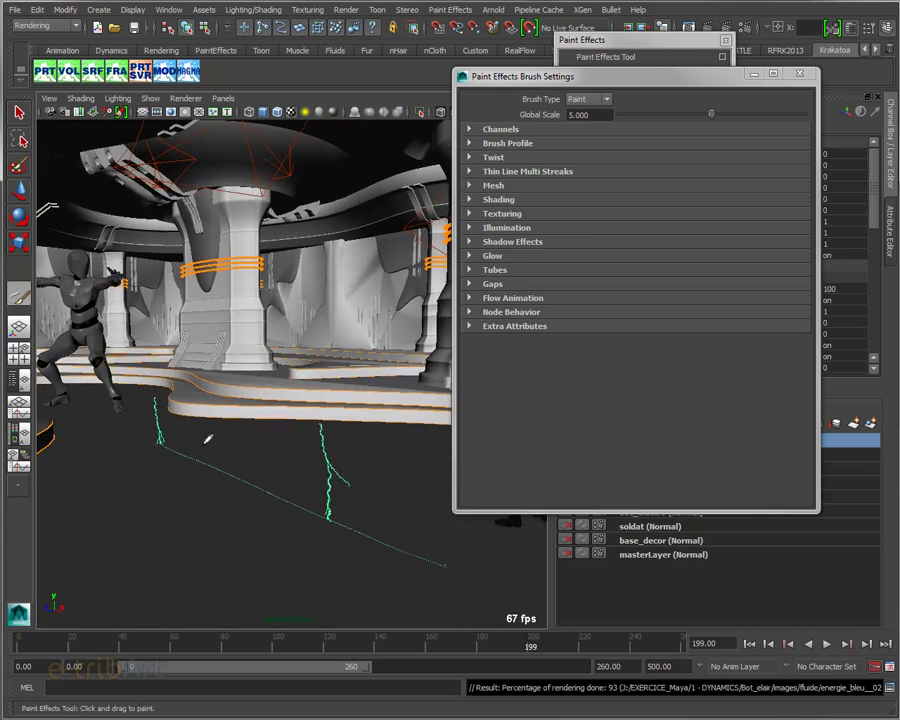
key(Delete)
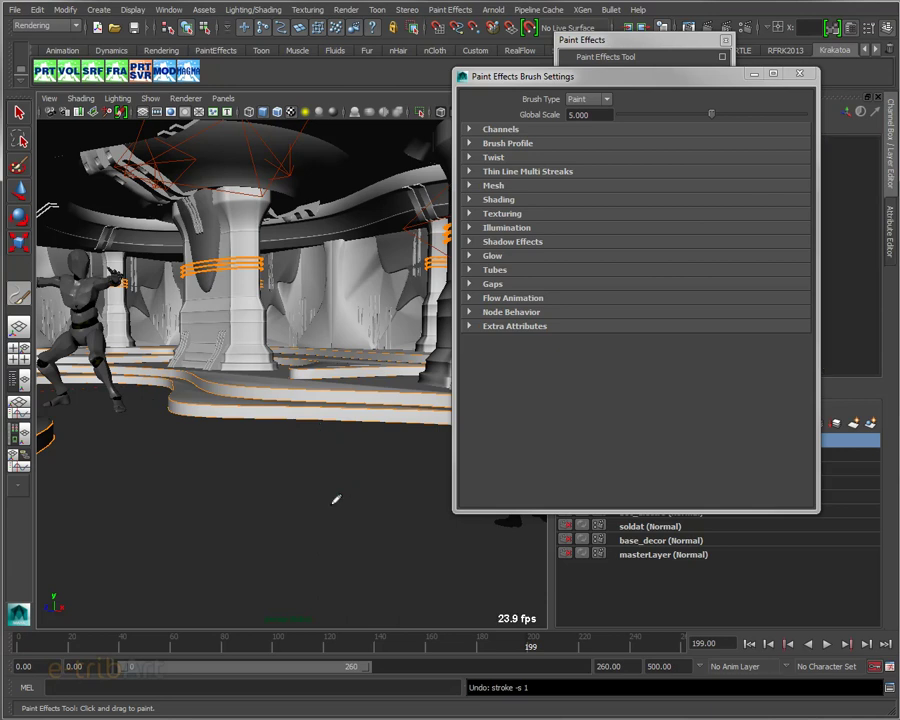
click(609, 114)
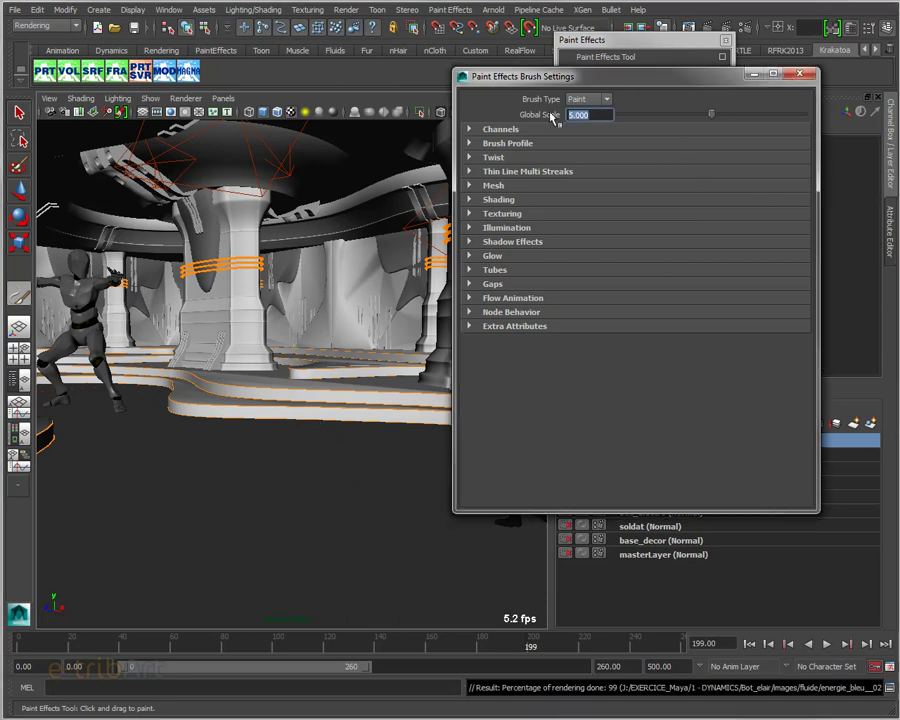
Step: Raise Global Scale to 15 and paint a larger lightning stroke up from the floor
text(15)
key(Return)
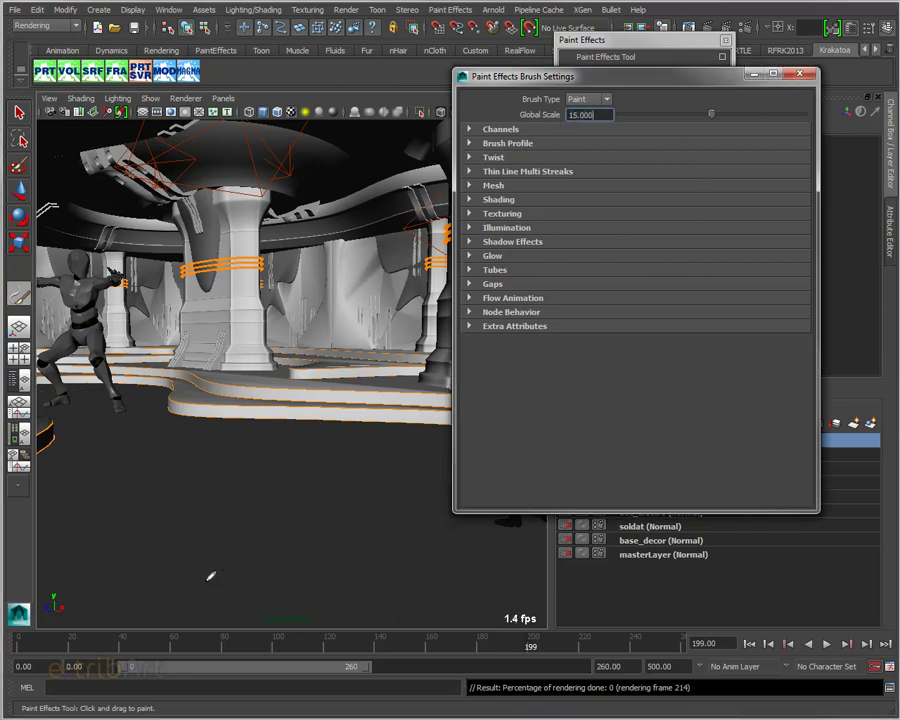
drag(160, 445, 250, 510)
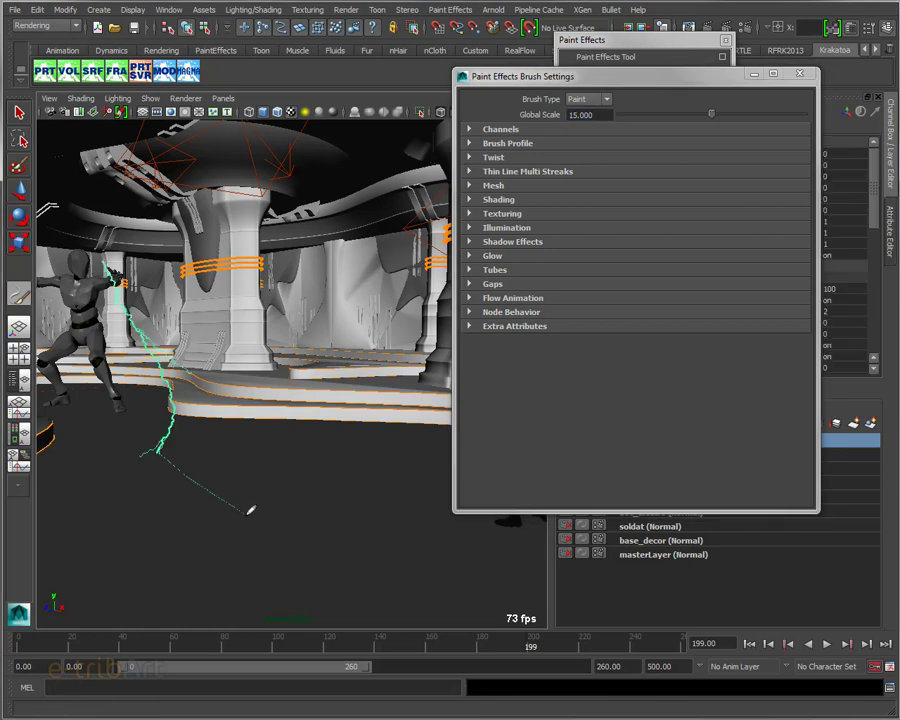
Step: Zoom, pan and orbit to inspect the new stroke beside the left character
scroll(252, 508, up, 2)
scroll(270, 506, up, 5)
scroll(281, 505, up, 3)
scroll(281, 508, down, 6)
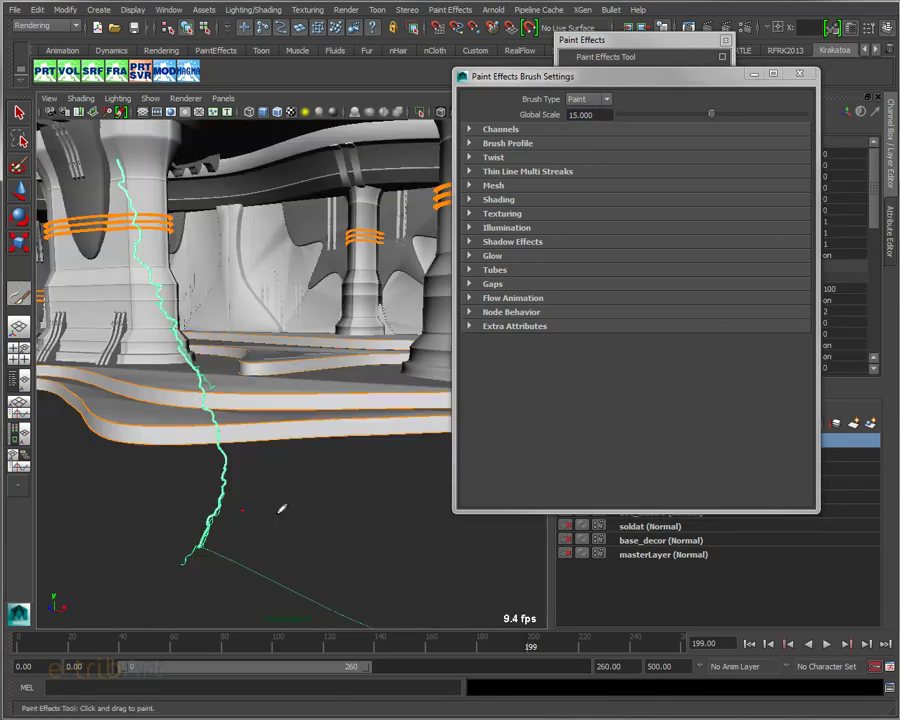
alt+middle_drag(281, 508, 275, 469)
scroll(279, 462, up, 2)
scroll(281, 459, up, 5)
scroll(281, 459, down, 6)
mouse_move(281, 459)
alt+mouse_down()
mouse_move(259, 477)
mouse_move(295, 476)
mouse_move(283, 450)
alt+mouse_up()
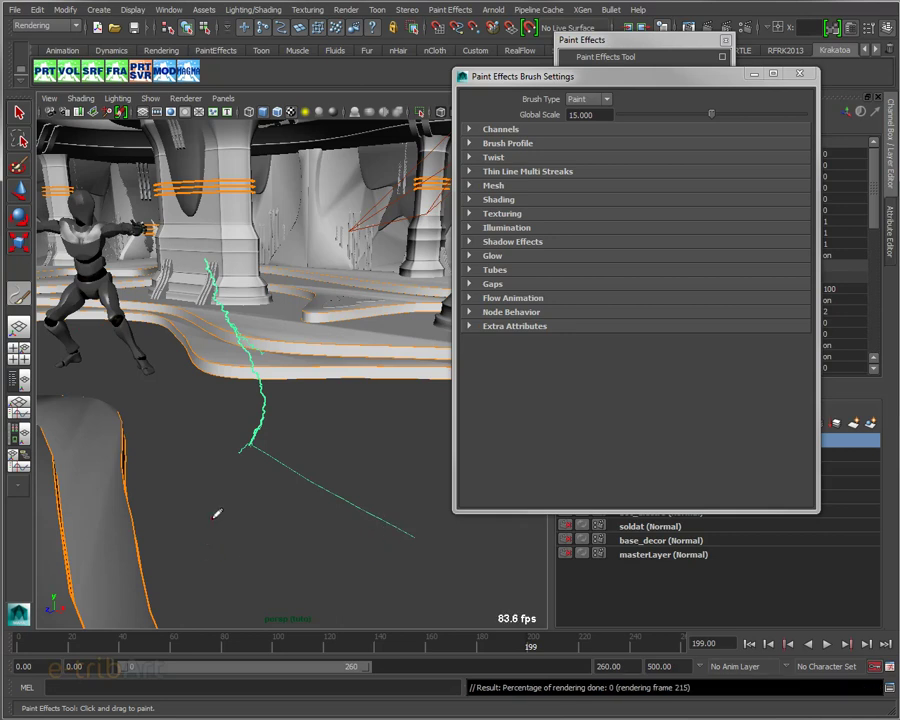
Step: Dab three small lightning marks and paint a long arcing lightning stroke across the floor
click(180, 388)
click(208, 505)
click(322, 561)
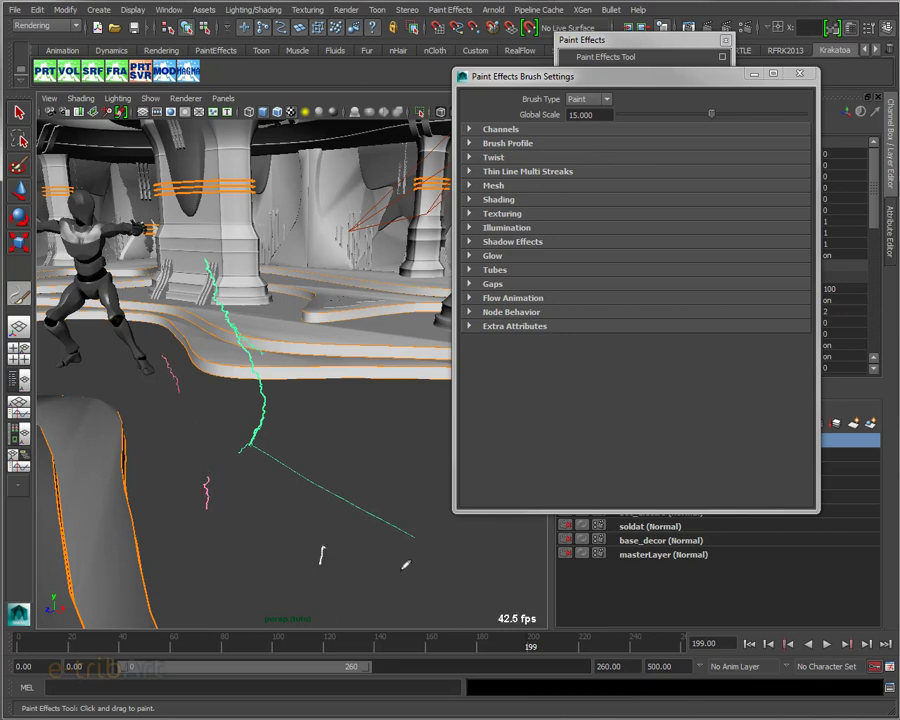
drag(430, 560, 426, 551)
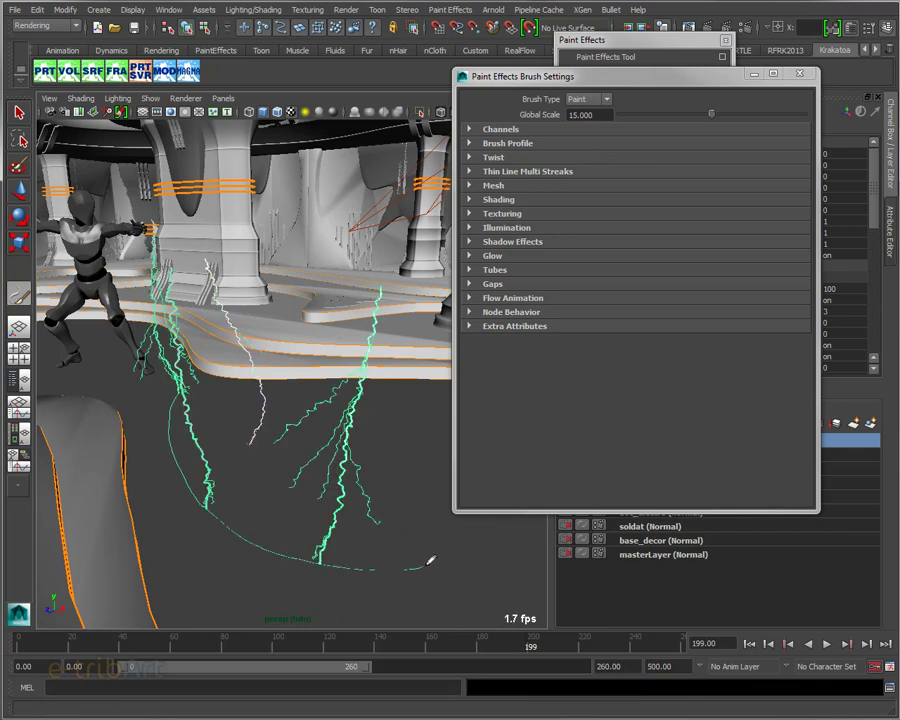
mouse_move(255, 503)
alt+mouse_down()
mouse_move(268, 514)
mouse_move(255, 511)
alt+mouse_up()
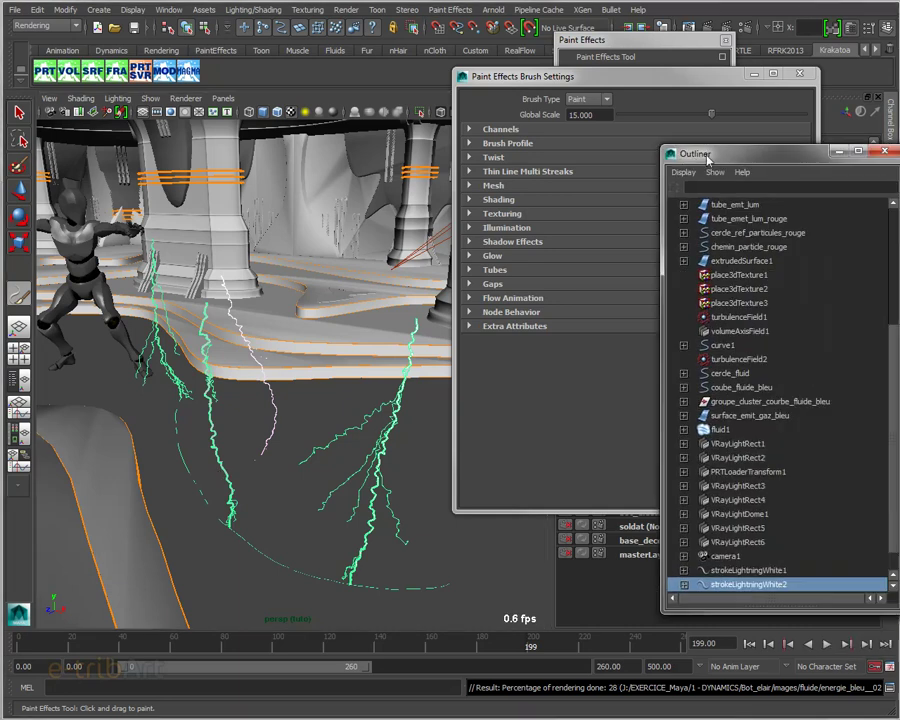
Step: Expand strokeLightningWhite1 in the Outliner to show strokeShapeLightningWhite1, then close Brush Settings
drag(714, 160, 548, 83)
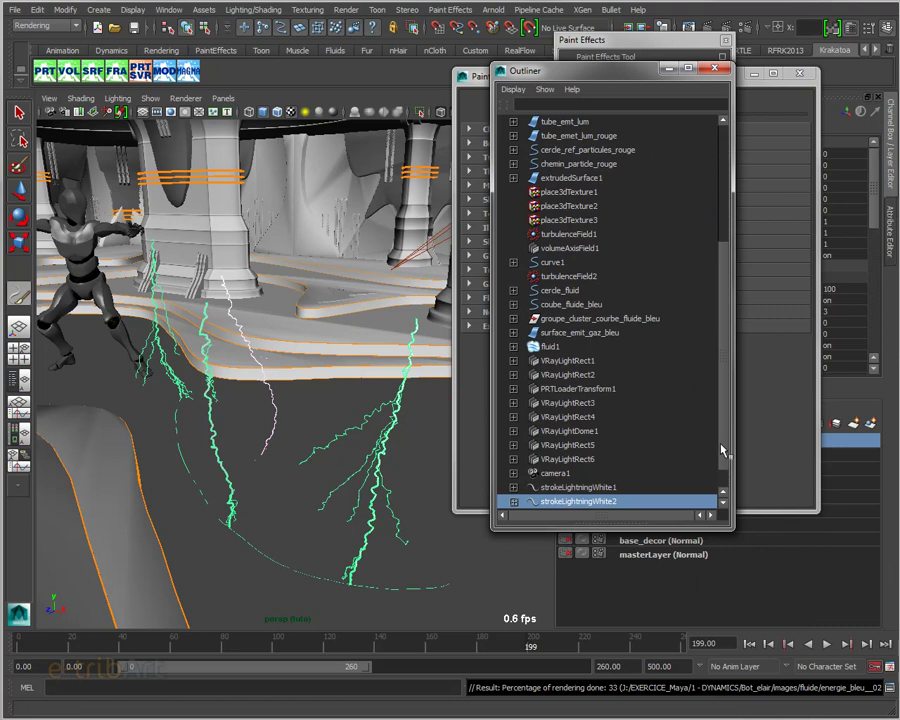
drag(723, 452, 725, 486)
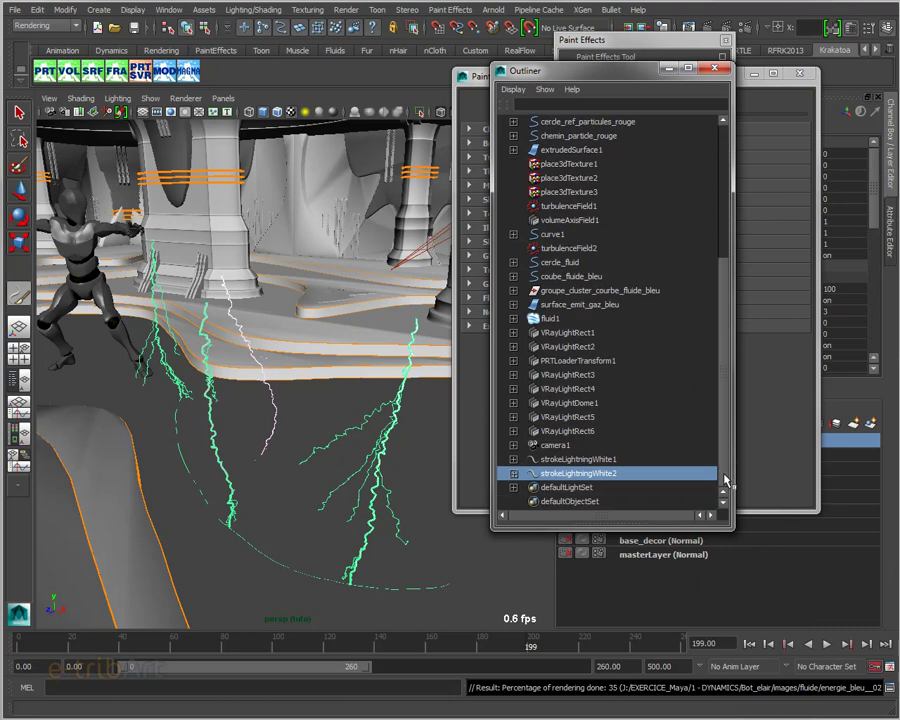
click(578, 460)
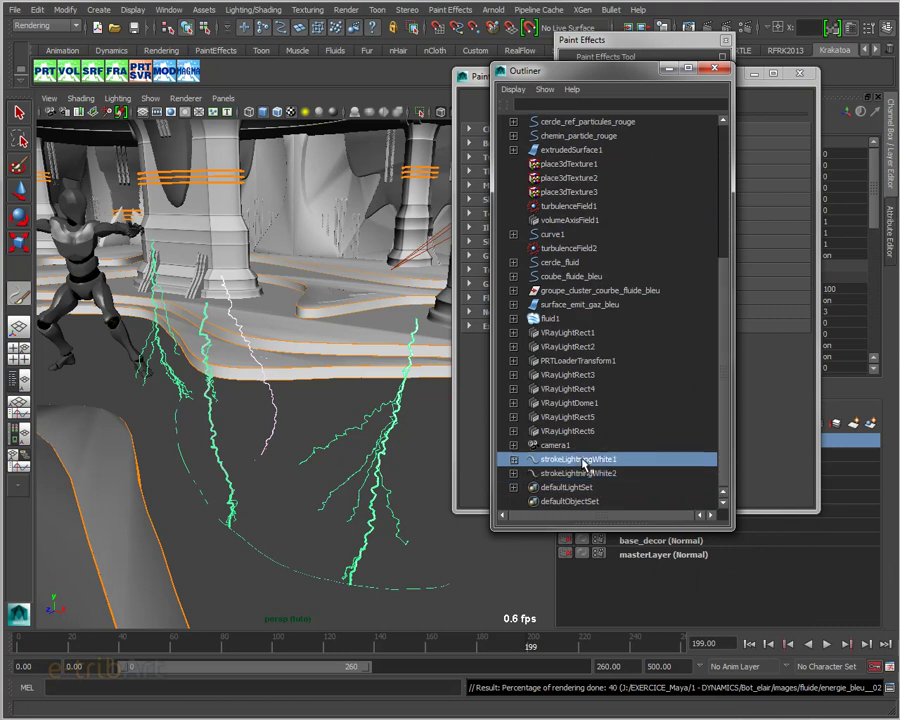
click(513, 460)
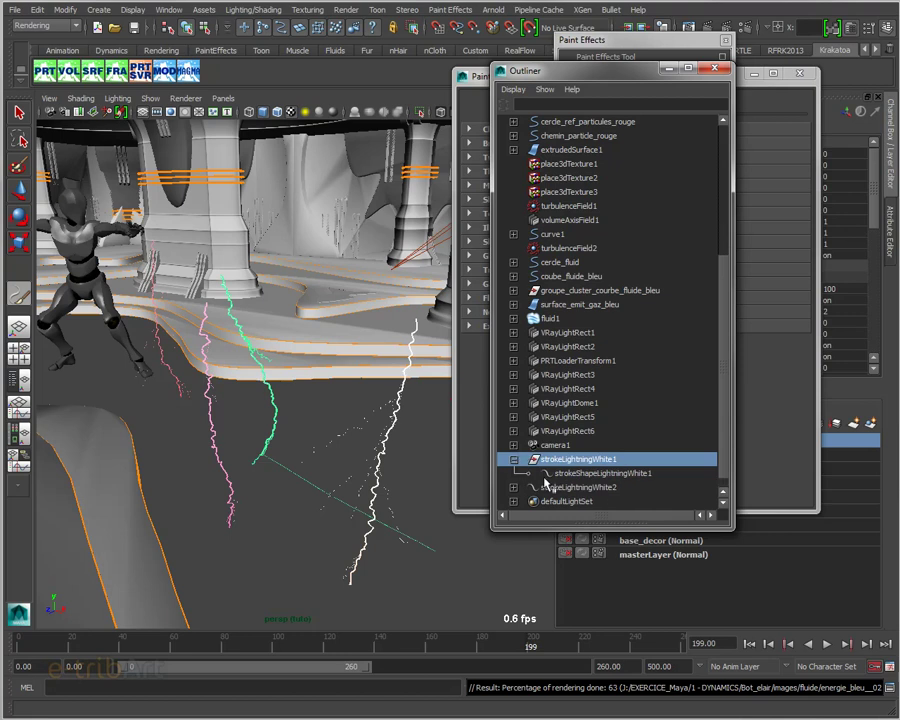
click(558, 472)
click(562, 459)
mouse_move(585, 78)
mouse_down()
mouse_move(495, 98)
mouse_move(426, 98)
mouse_up()
click(799, 73)
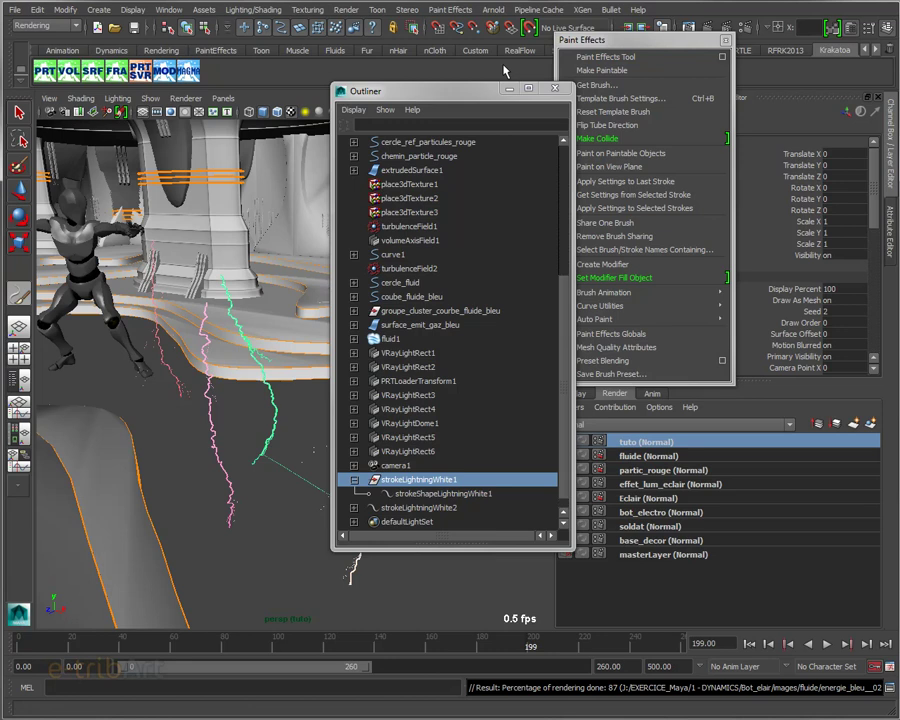
Step: Open the Attribute Editor for strokeLightningWhite1 and review its transform and shape settings
key(ctrl+a)
click(725, 40)
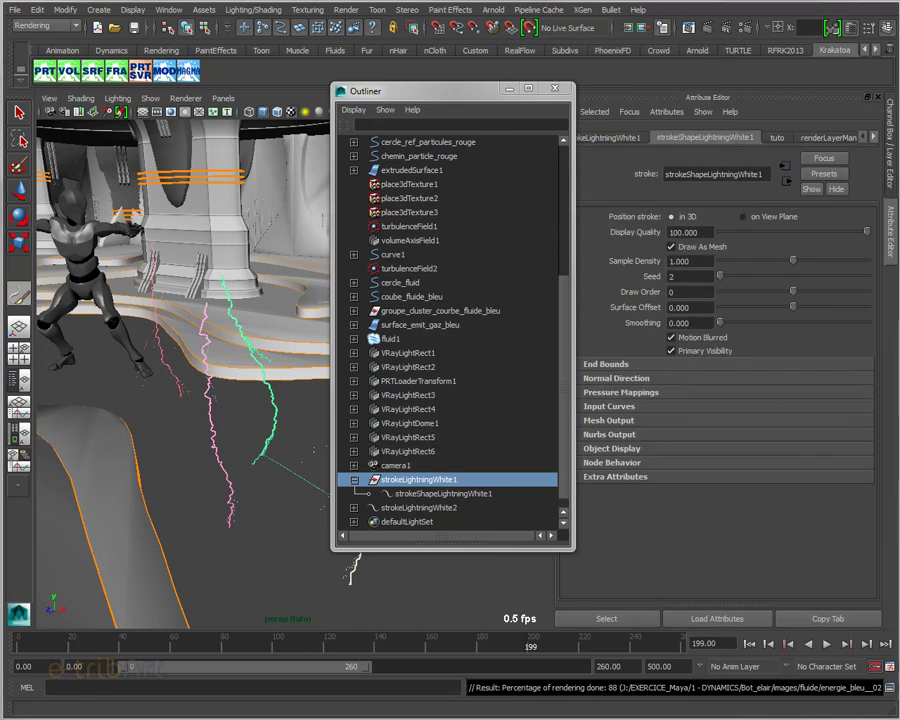
drag(481, 90, 446, 50)
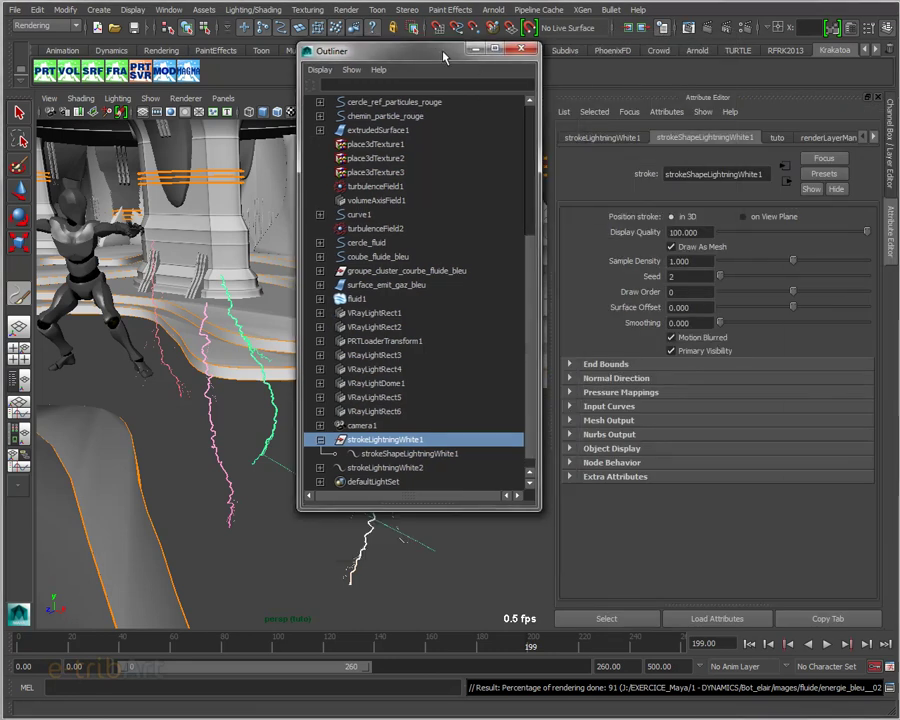
click(627, 142)
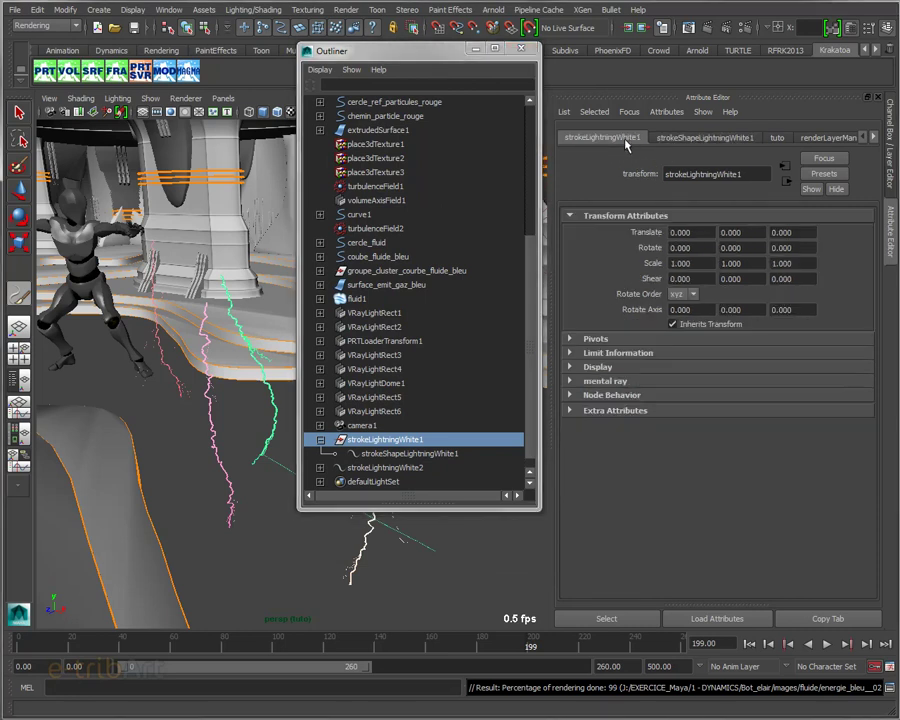
click(675, 143)
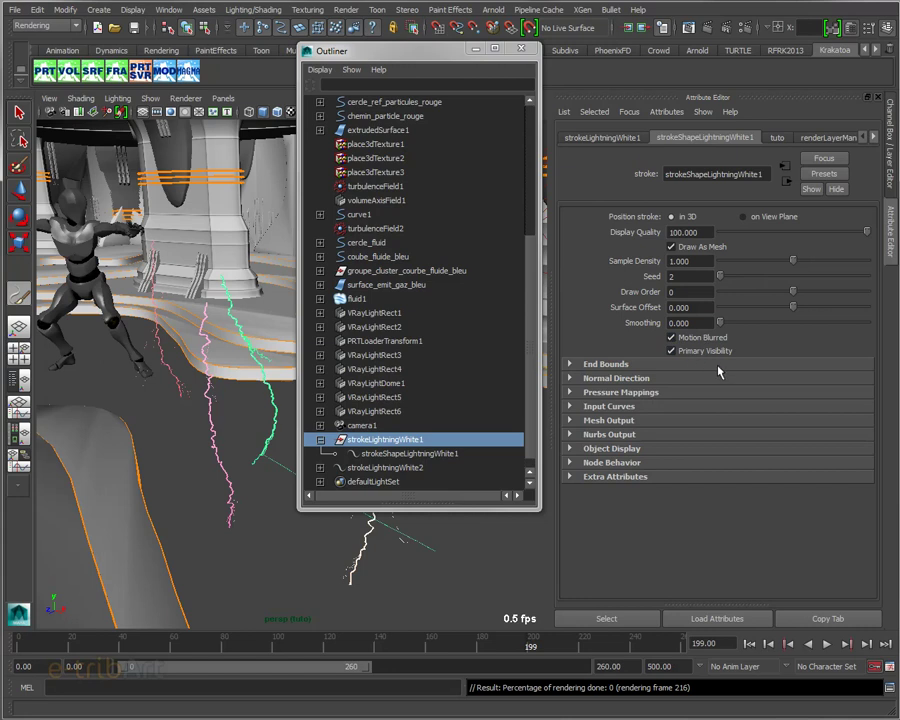
click(657, 396)
click(656, 395)
Step: Show the lightningWhite3 brush attributes for strokeLightningWhite1, with Global Scale at 75
click(875, 139)
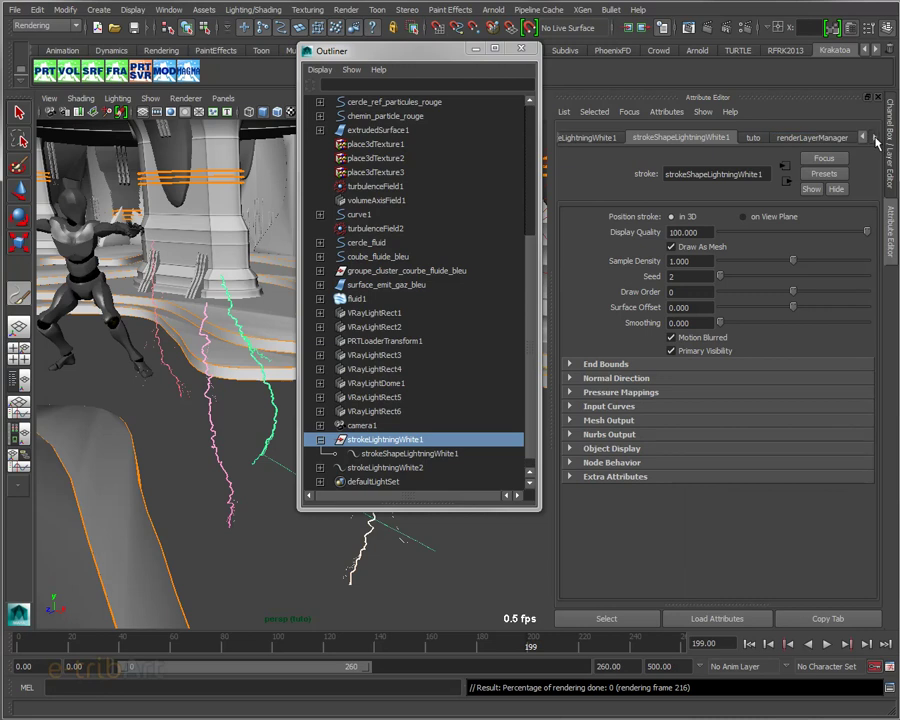
click(875, 139)
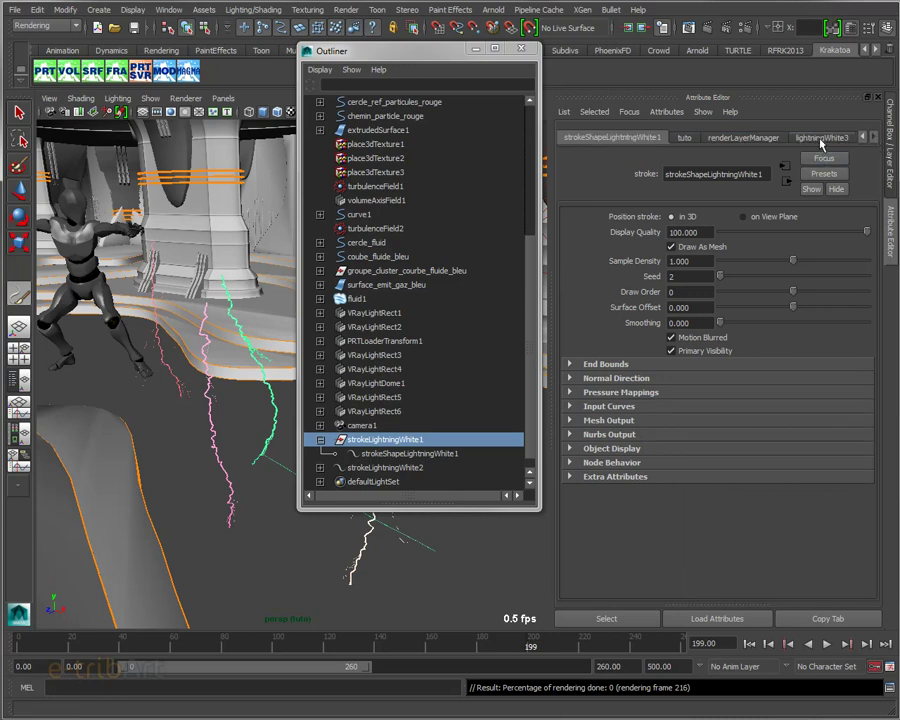
click(822, 139)
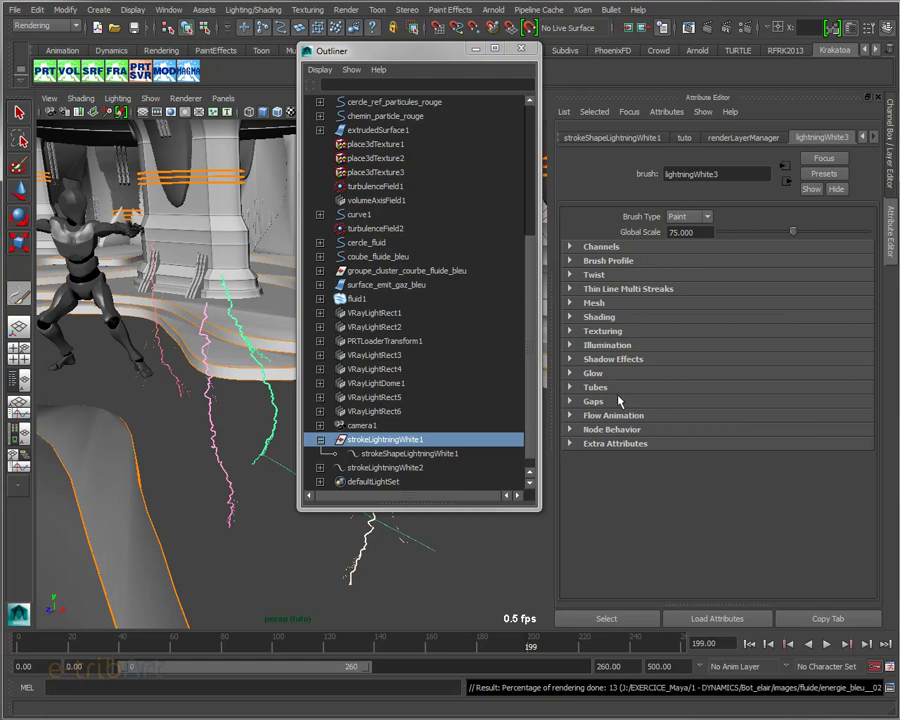
click(320, 440)
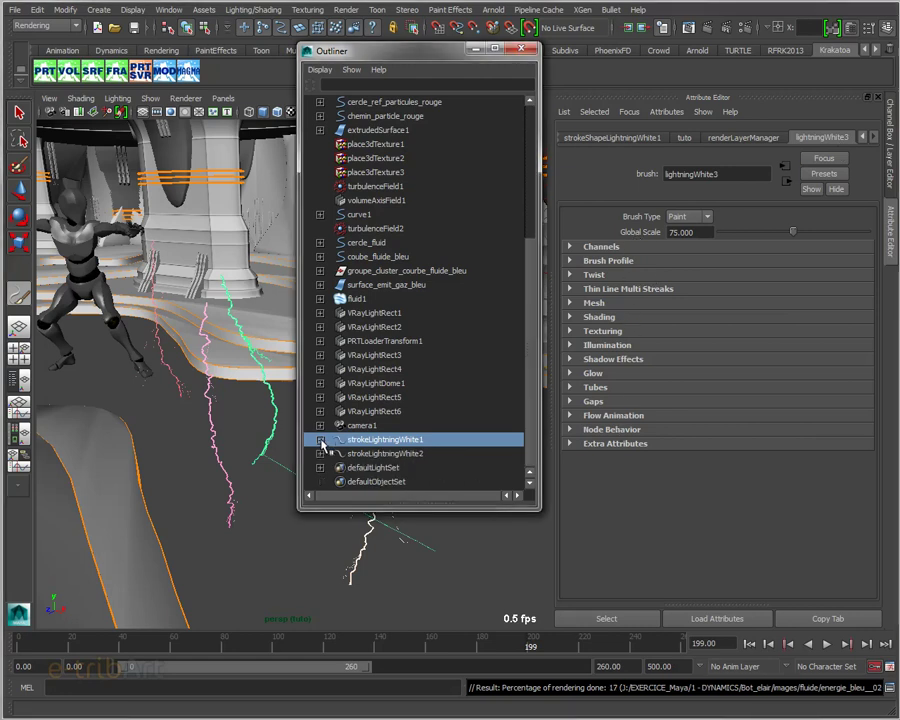
click(350, 455)
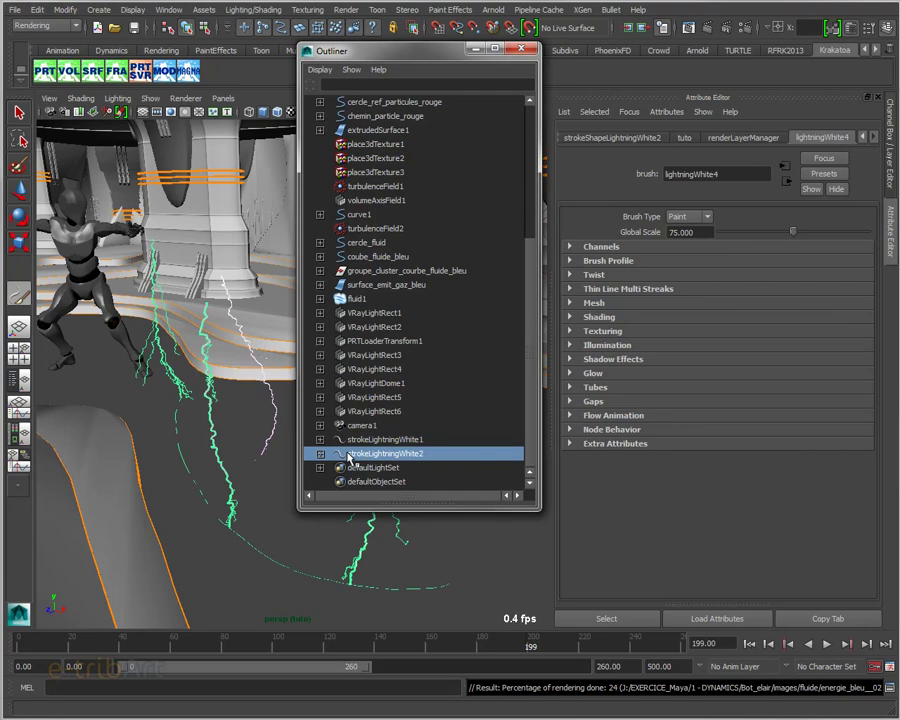
click(352, 453)
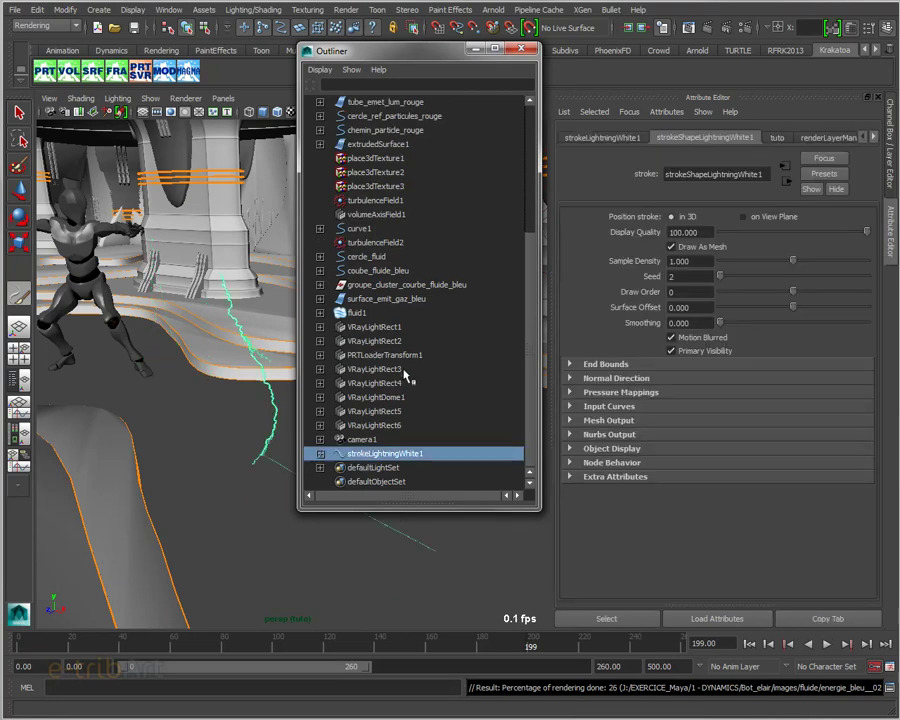
drag(400, 50, 412, 8)
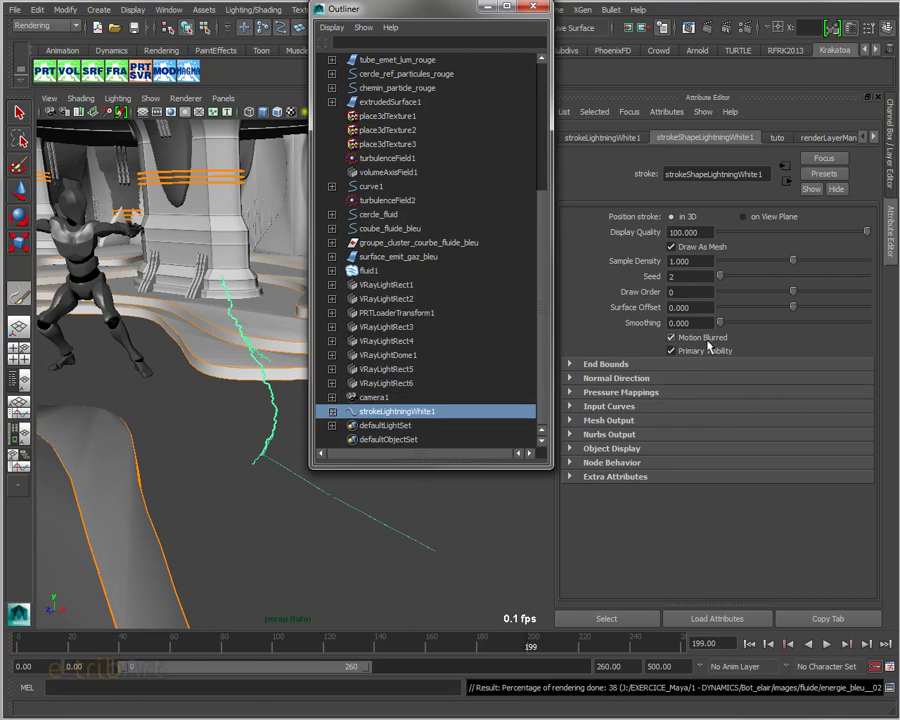
click(872, 138)
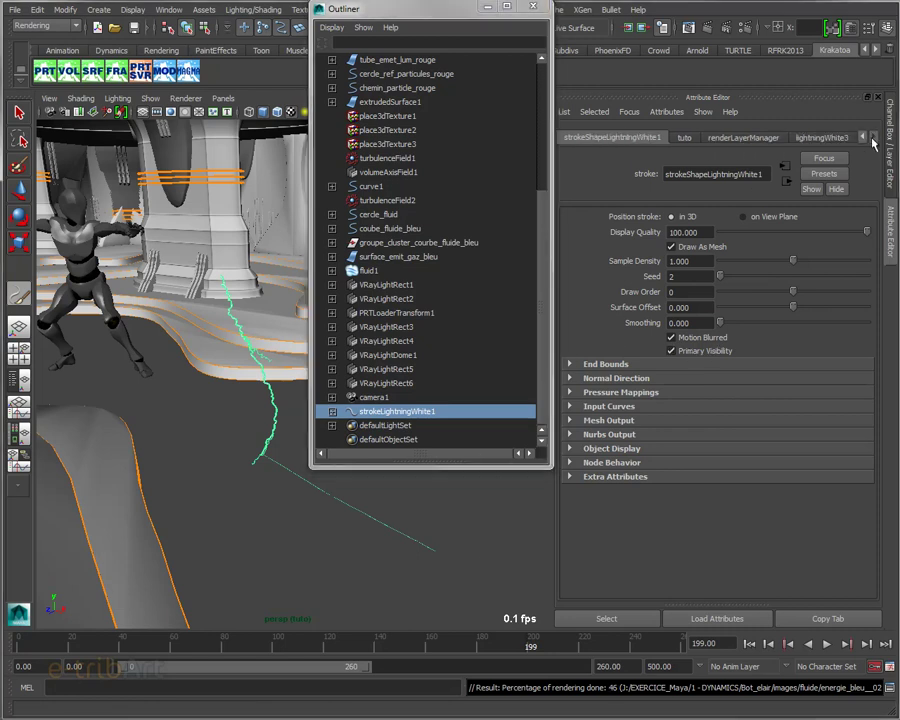
click(828, 139)
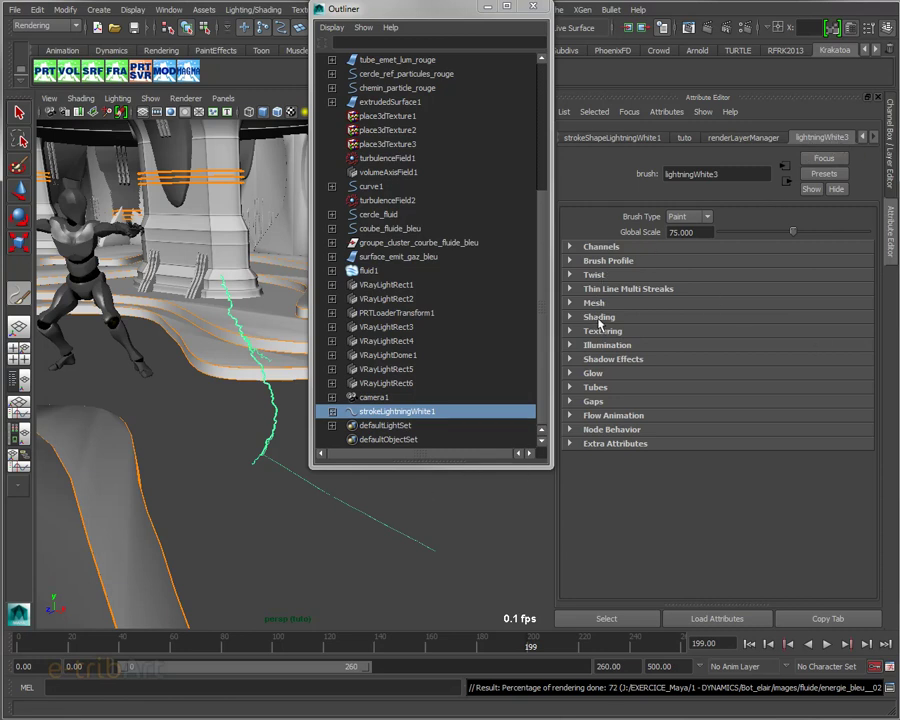
Step: Orbit and reframe the view so the lightning bolt stands upright
alt+drag(354, 526, 377, 507)
key(f)
mouse_move(283, 510)
alt+mouse_down()
mouse_move(286, 526)
mouse_move(268, 504)
alt+mouse_up()
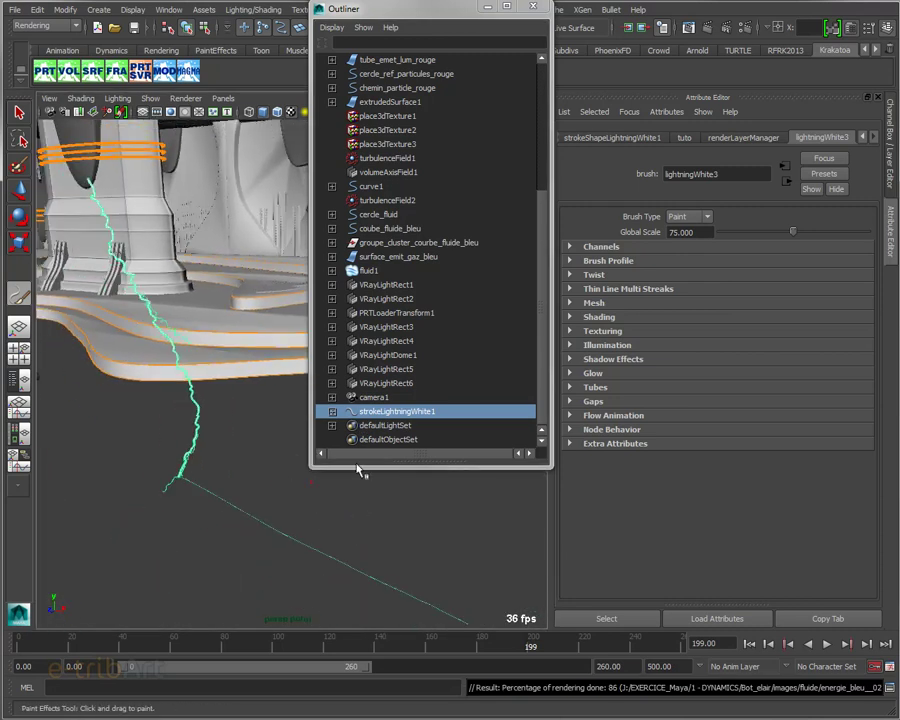
Step: Under Tubes > Creation, raise lightningWhite3's Tubes Per Step from 0.050 to 0.432
click(595, 387)
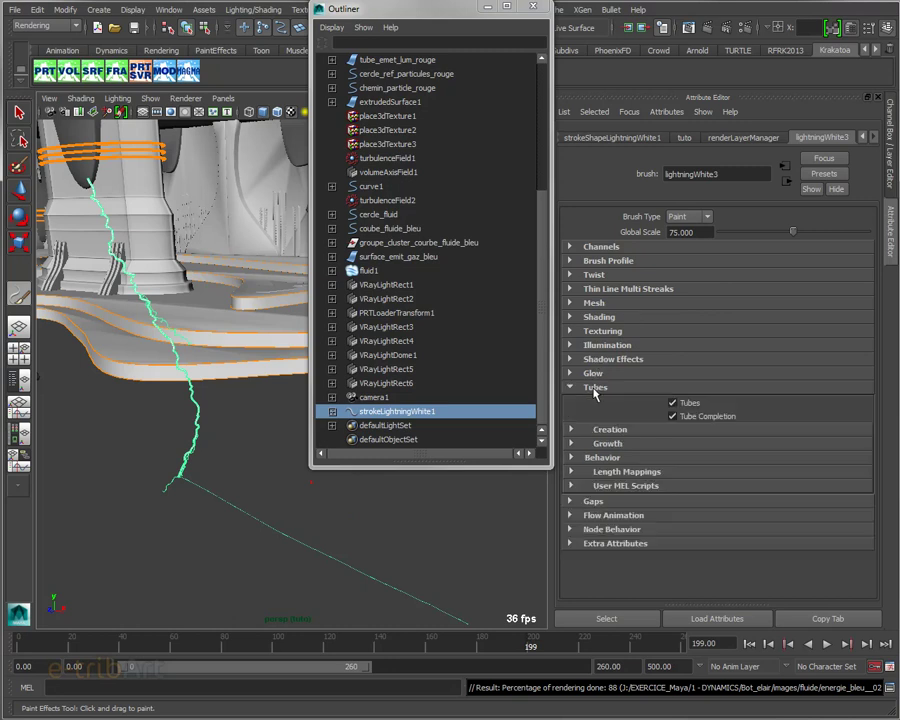
click(612, 430)
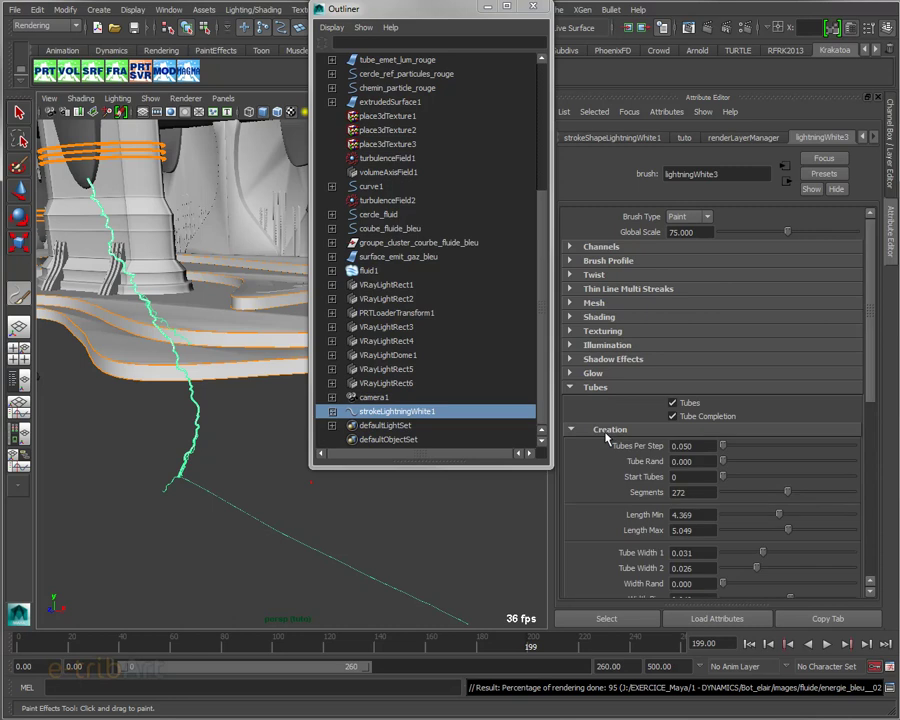
scroll(645, 432, down, 2)
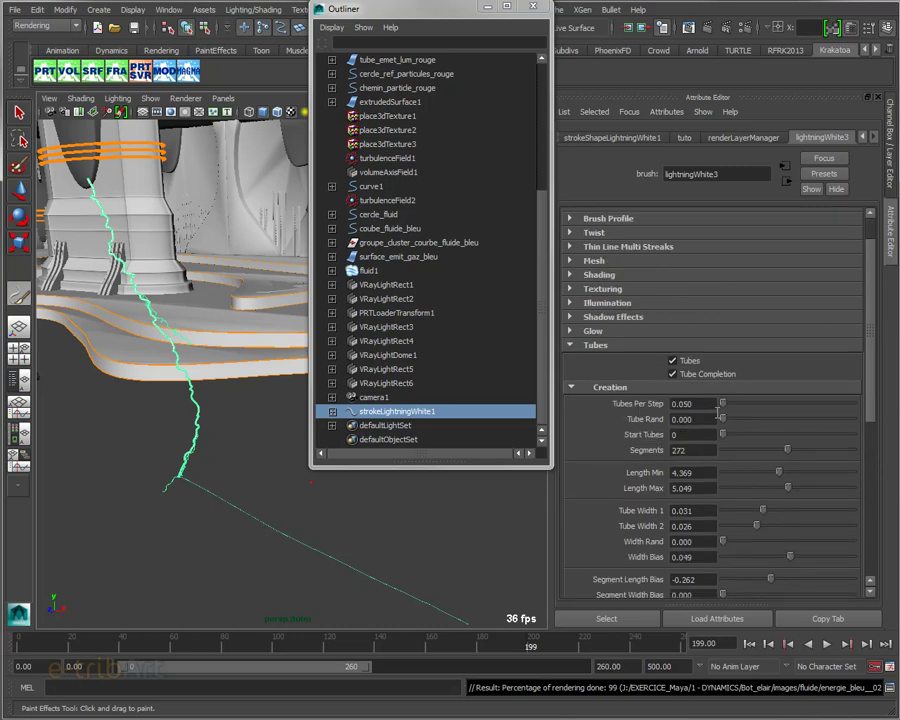
drag(723, 405, 728, 405)
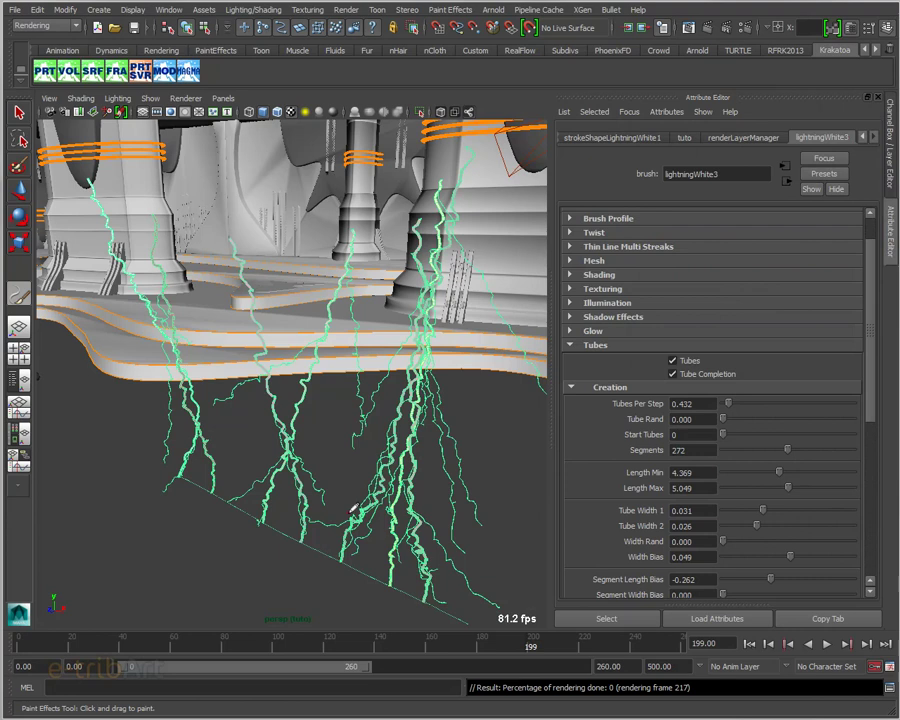
mouse_move(352, 512)
alt+mouse_down()
mouse_move(413, 531)
mouse_move(405, 535)
alt+mouse_up()
alt+right_drag(405, 535, 352, 557)
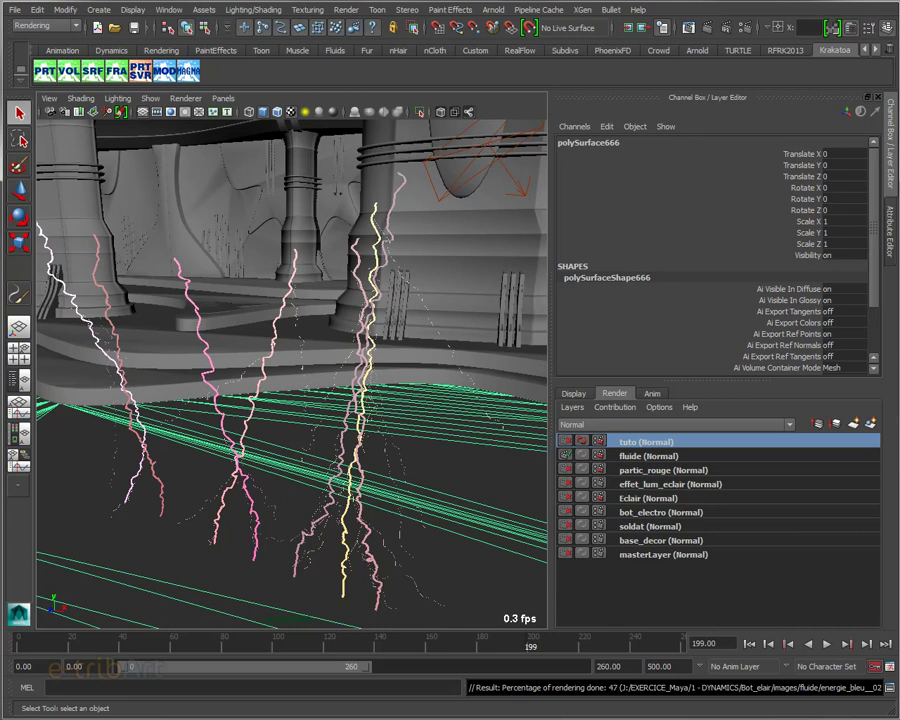
Step: Pick-walk up to the Exo_HiRes_Meshes group and open the Hypershade with Shift+H
key(Up)
key(Up)
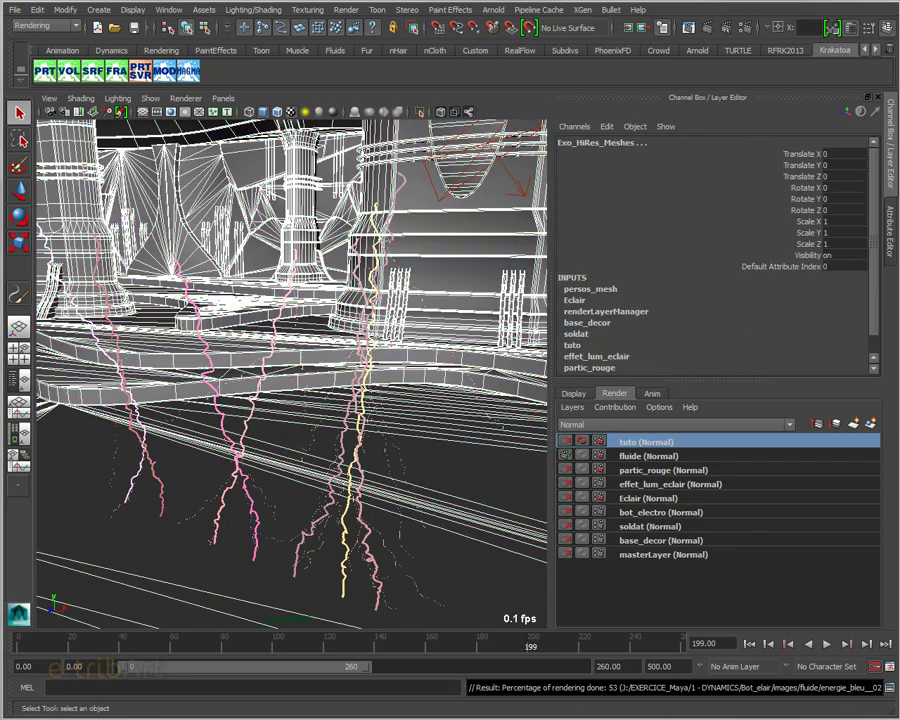
key(Up)
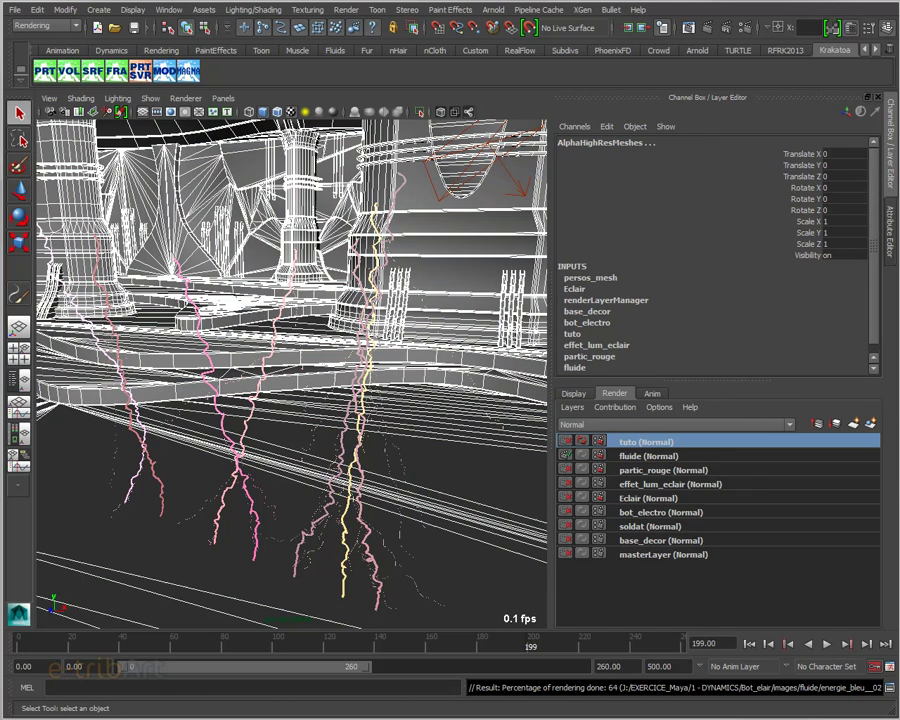
key(shift+h)
drag(90, 103, 131, 60)
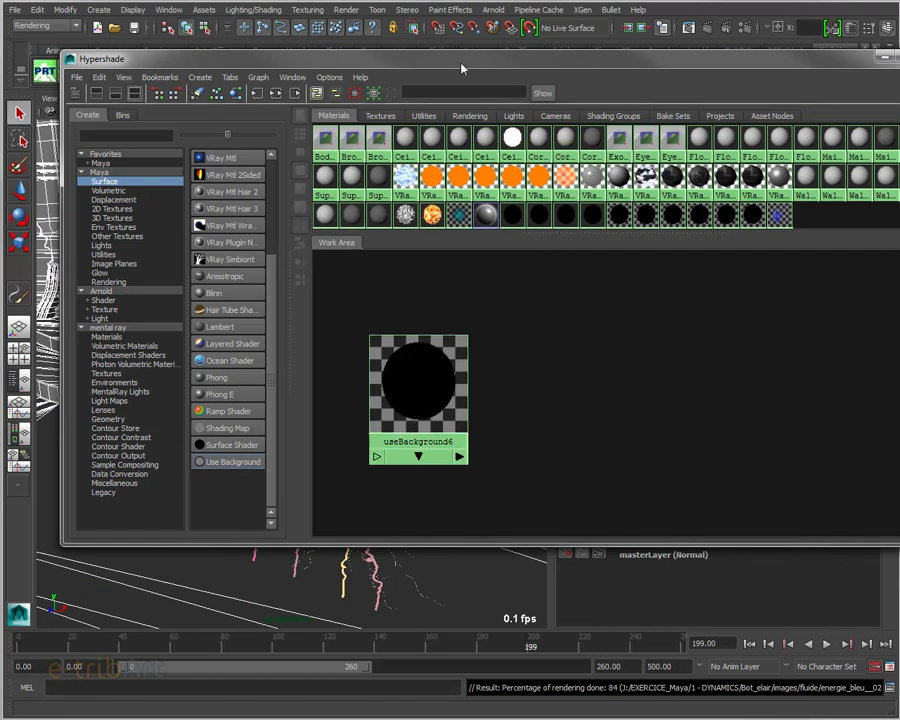
Step: Move the Hypershade window out of the way before rendering
drag(462, 66, 474, 68)
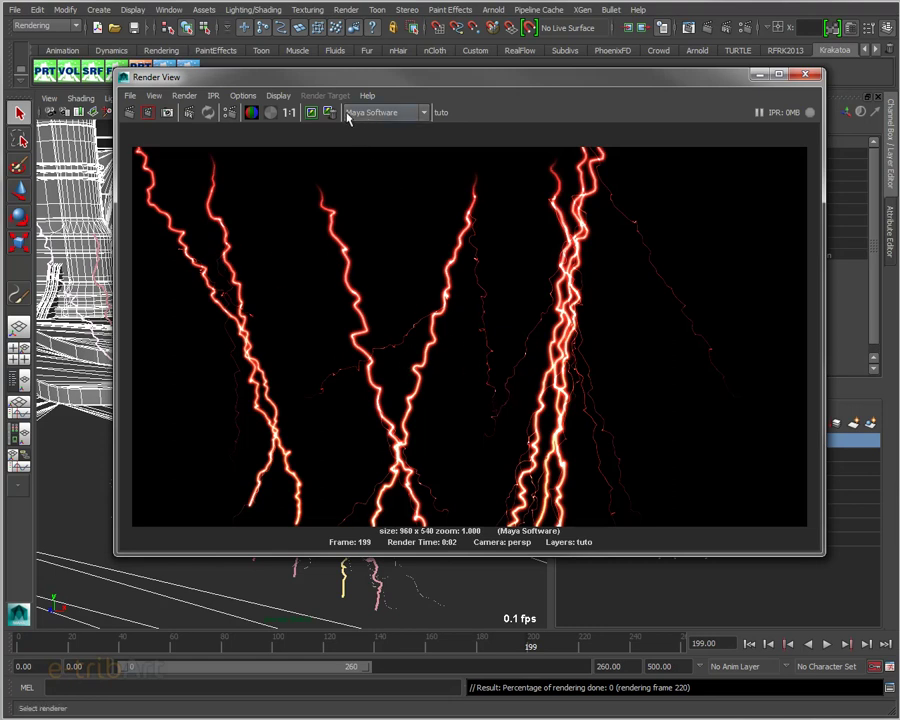
Step: Check the render's alpha, then set useBackground6's specular colour to black and reflectivity to zero
click(268, 115)
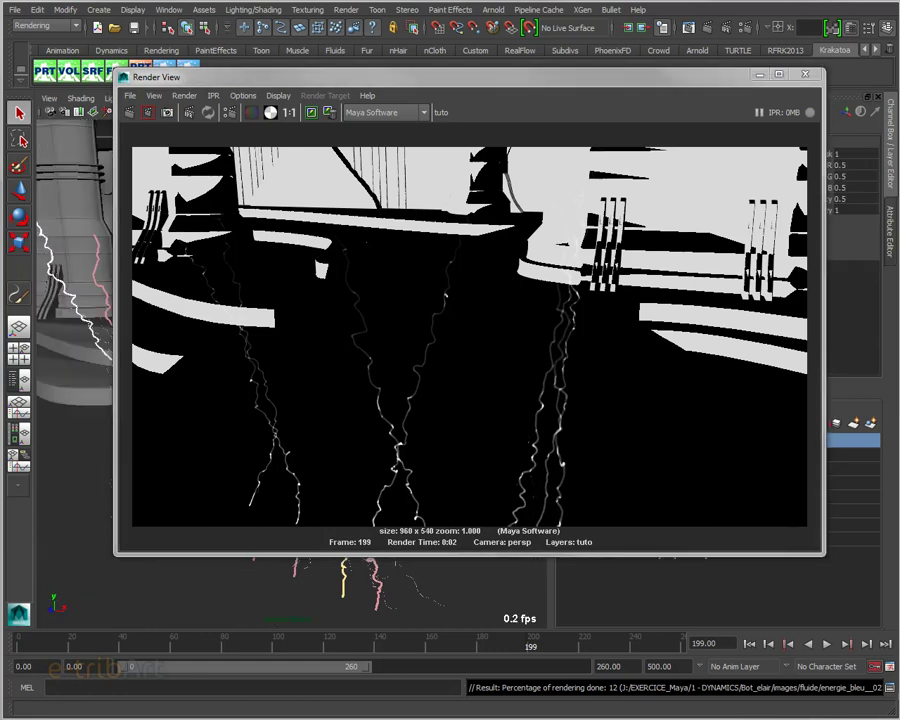
key(ctrl+a)
mouse_move(623, 77)
mouse_down()
mouse_move(623, 452)
mouse_move(670, 468)
mouse_up()
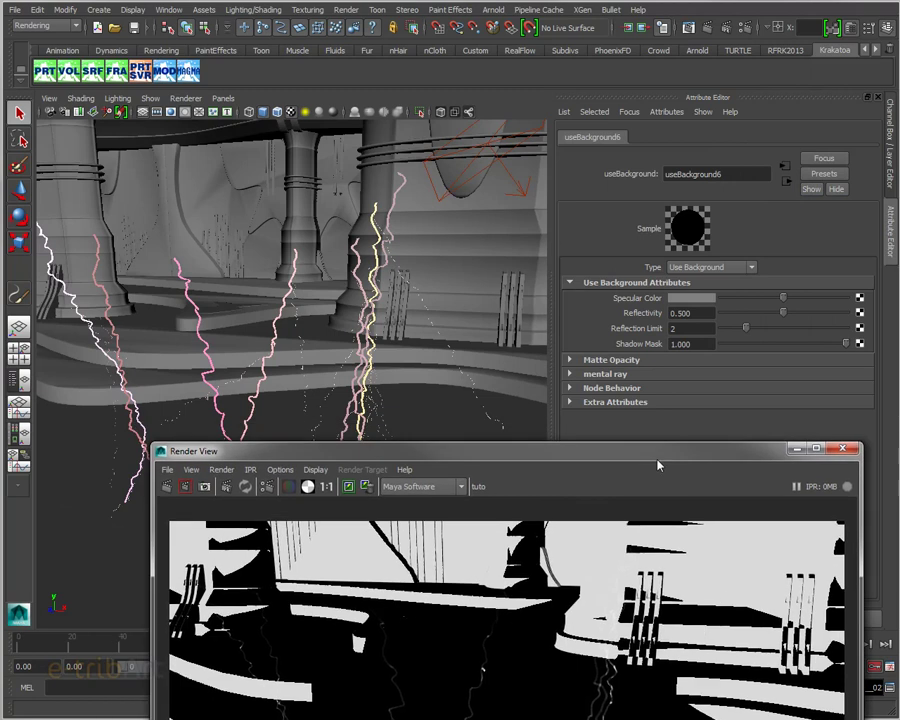
drag(723, 298, 703, 300)
mouse_move(783, 313)
mouse_down()
mouse_move(705, 313)
mouse_move(703, 332)
mouse_up()
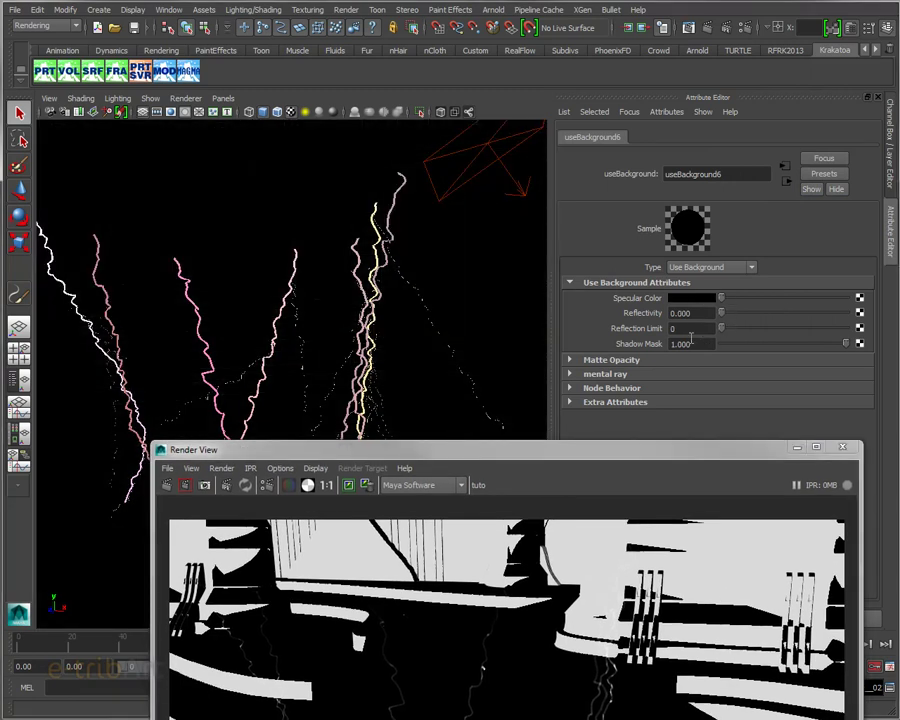
drag(595, 449, 610, 132)
Step: Re-render, lower Matte Opacity from 1.000 to 0.000, recheck the alpha, and close the Render View
click(190, 170)
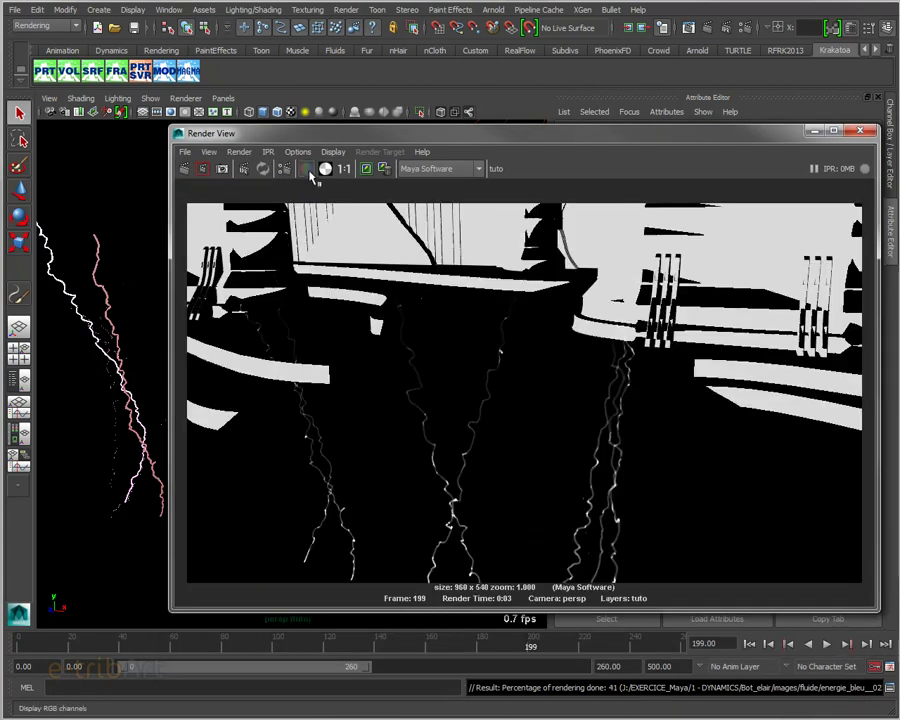
click(308, 168)
mouse_move(384, 139)
mouse_down()
mouse_move(380, 208)
mouse_move(411, 468)
mouse_up()
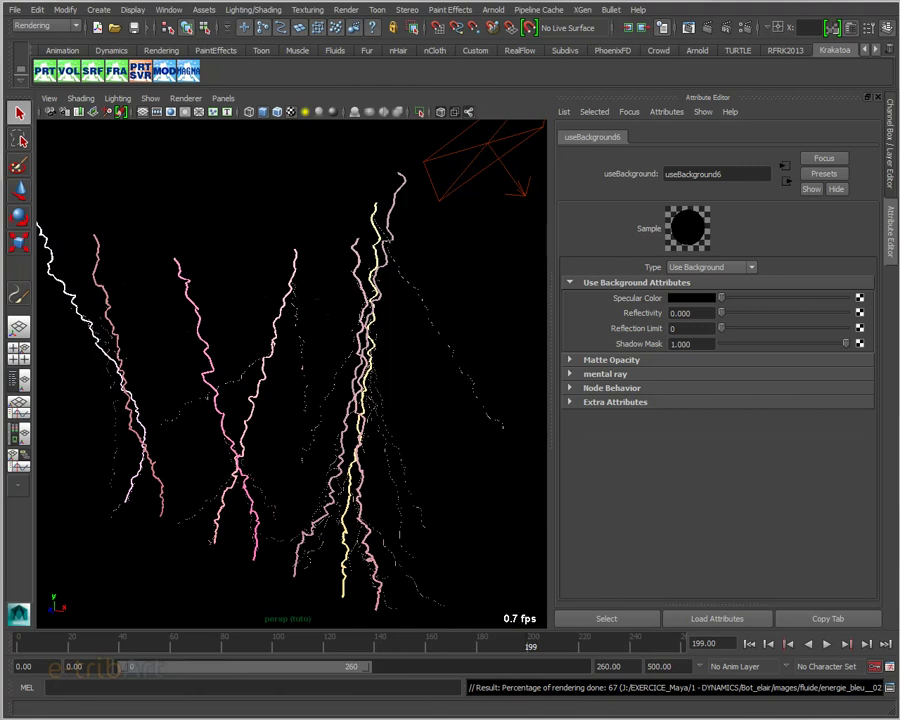
click(612, 359)
drag(845, 392, 723, 396)
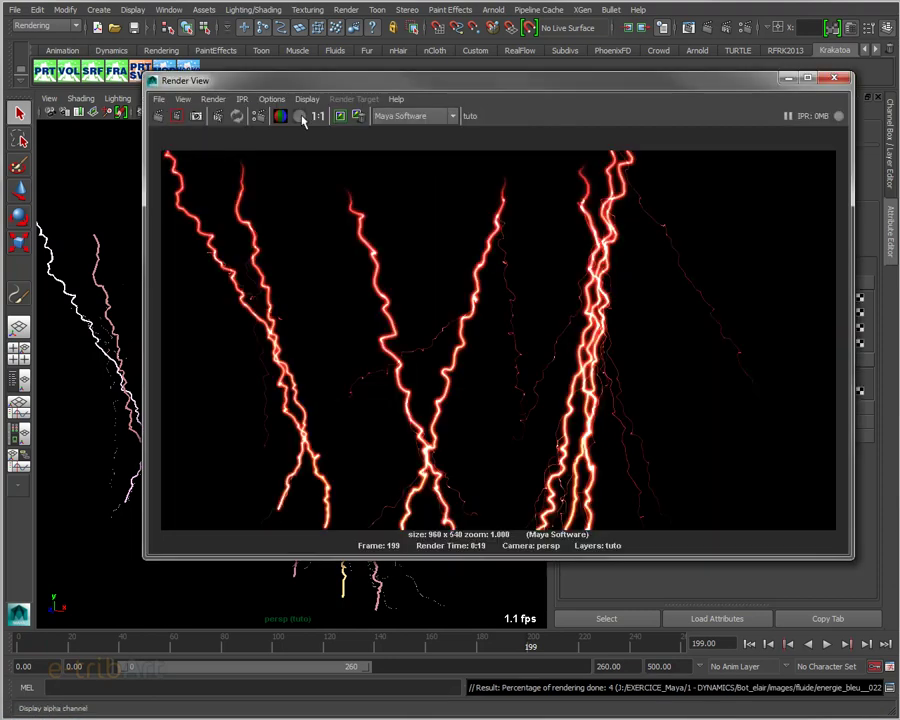
click(299, 116)
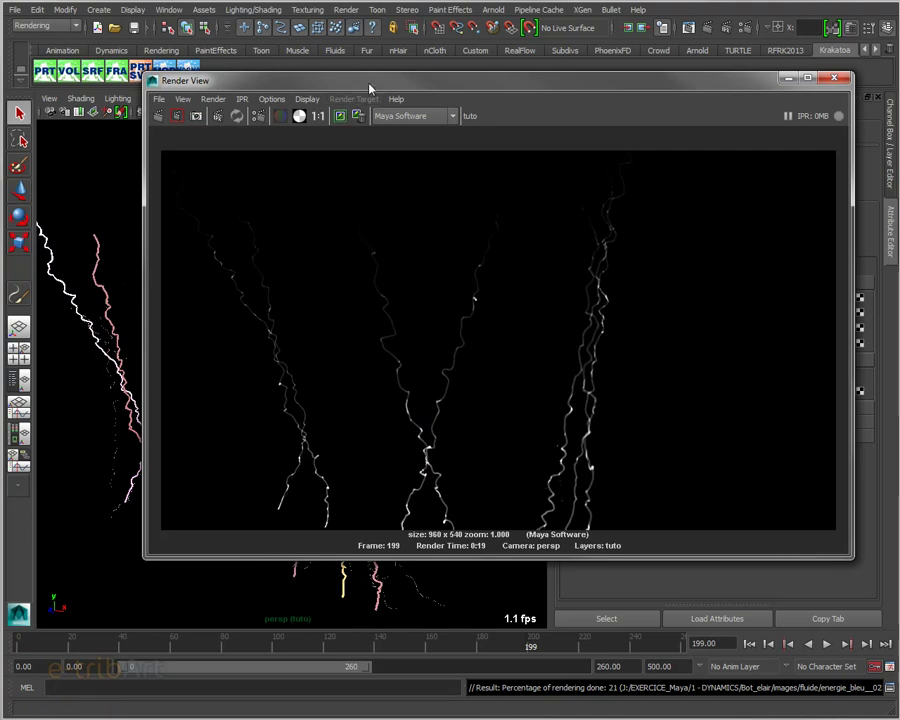
drag(368, 88, 355, 89)
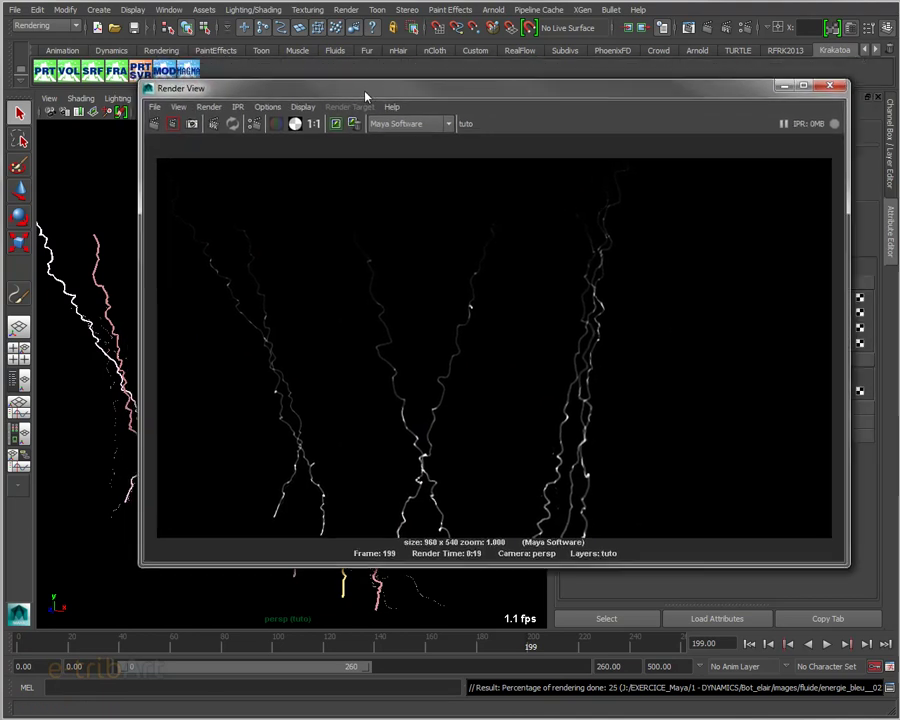
click(820, 82)
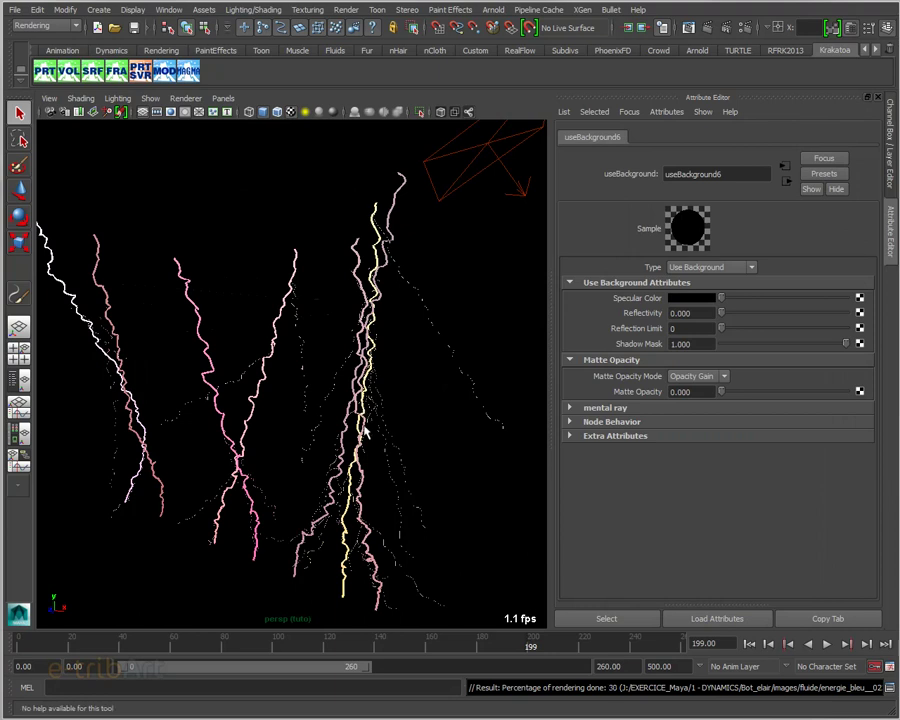
Step: Raise useBackground6's Specular Color to grey, reframe both characters, and open the Outliner
drag(720, 298, 775, 298)
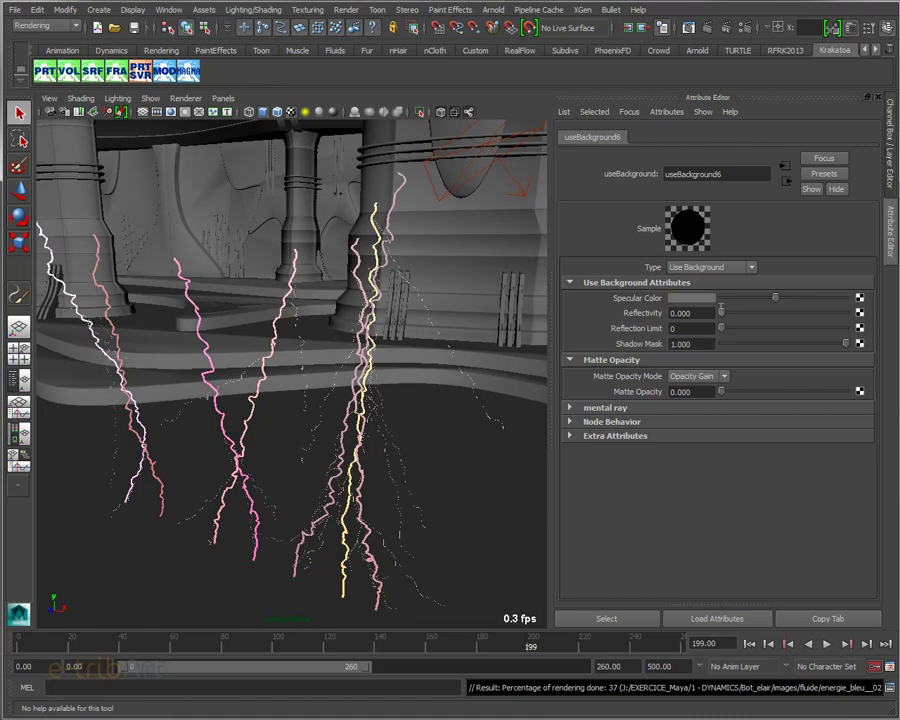
alt+drag(374, 524, 360, 527)
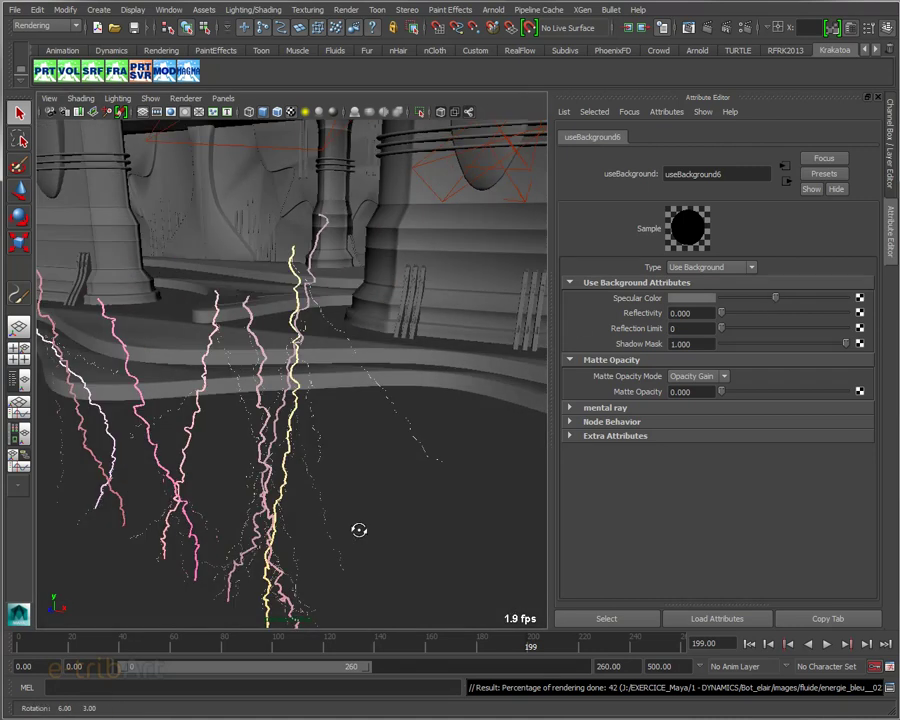
scroll(360, 527, down, 5)
alt+right_drag(357, 524, 376, 530)
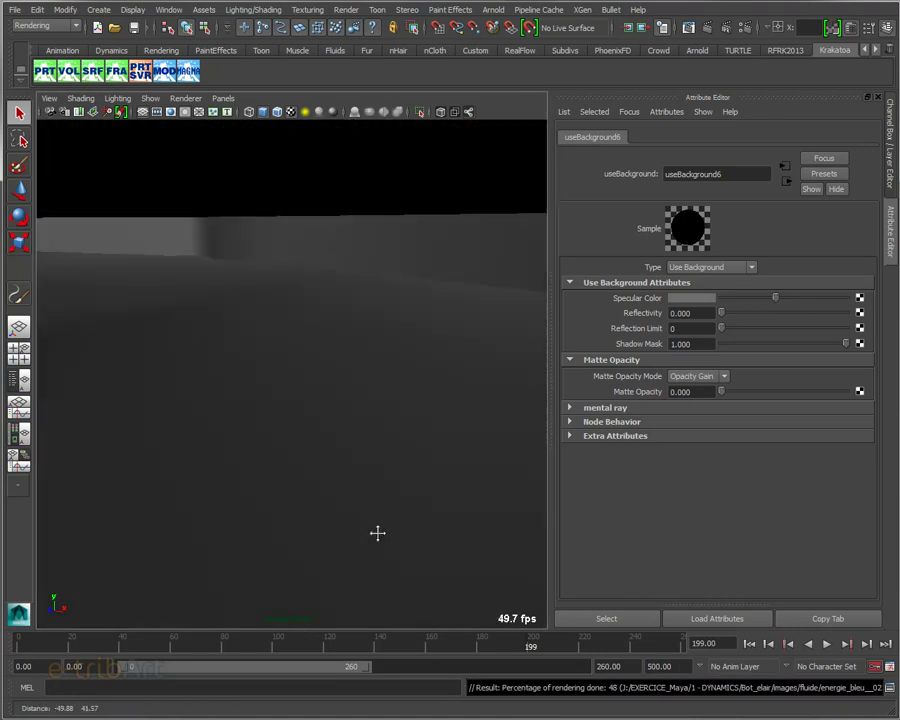
scroll(374, 529, down, 5)
alt+drag(372, 528, 342, 523)
scroll(338, 528, down, 3)
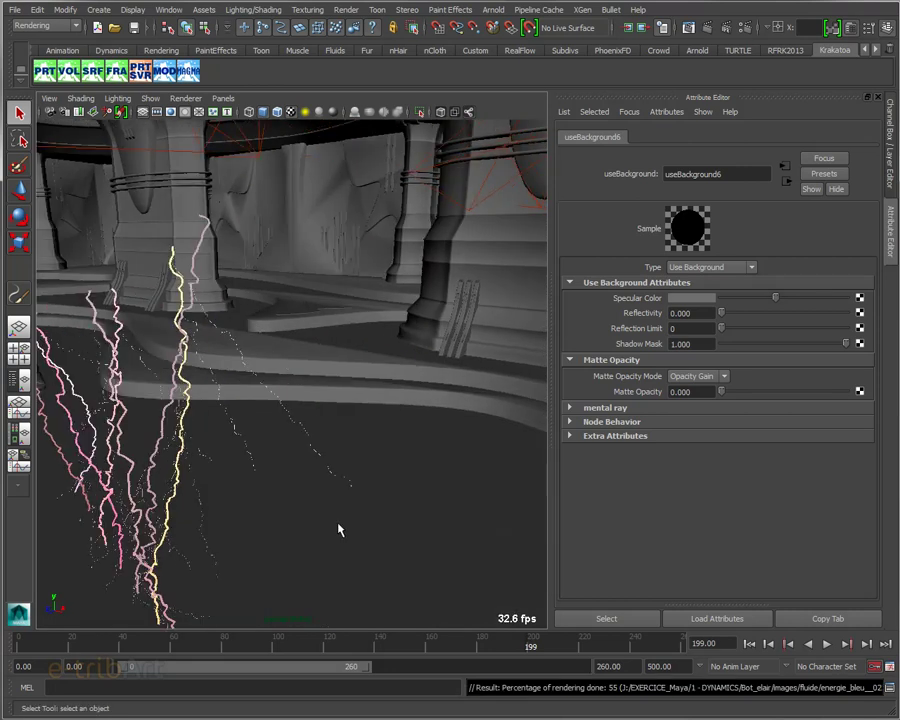
scroll(338, 528, down, 3)
alt+right_drag(338, 528, 376, 525)
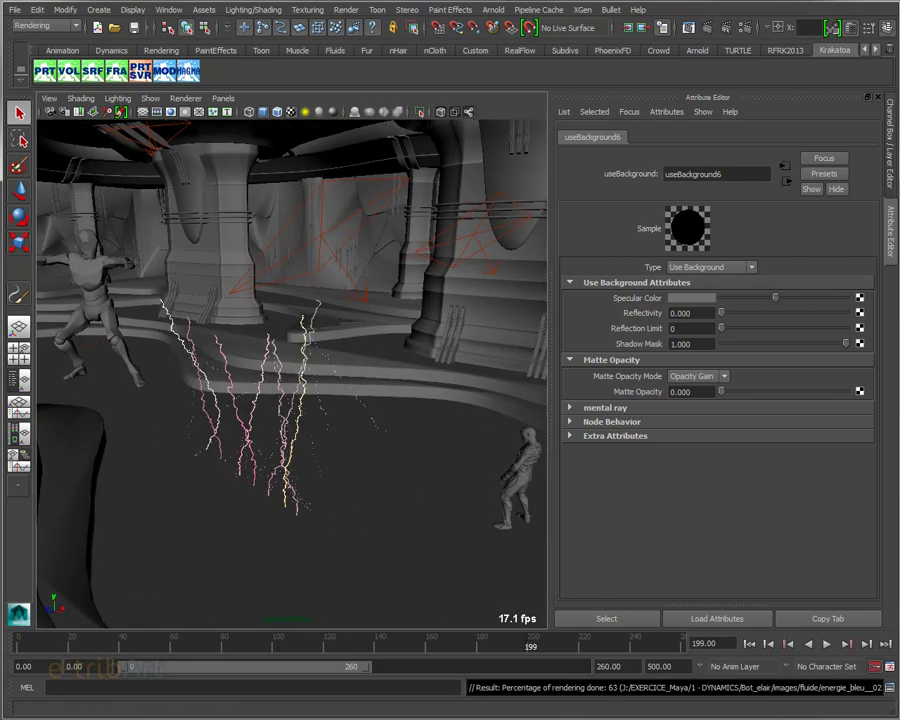
key(shift+o)
drag(659, 360, 651, 487)
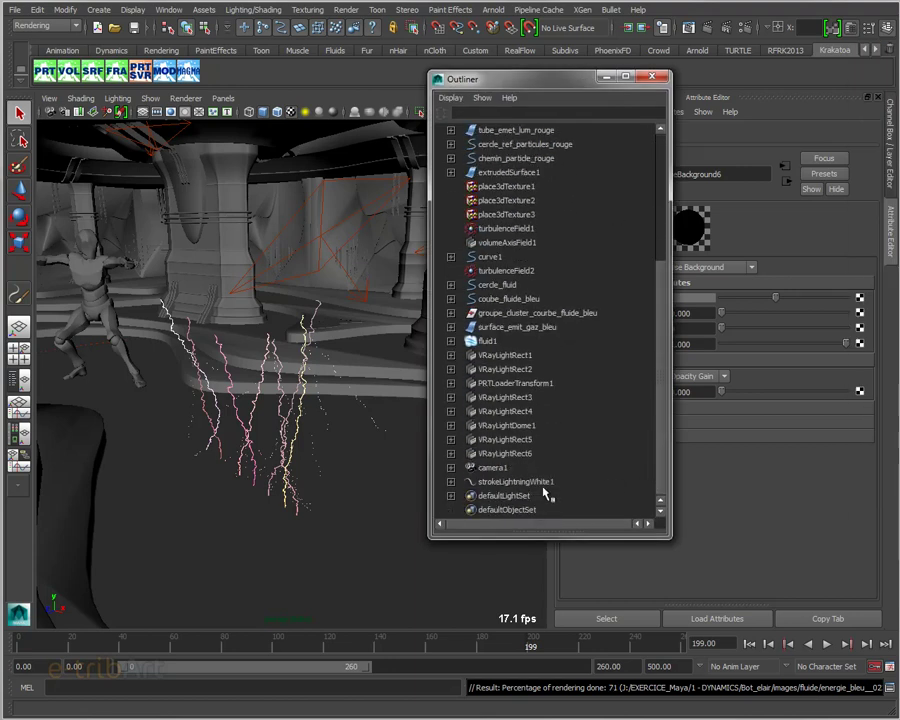
Step: Delete strokeLightningWhite1 via the Outliner, then close the Outliner
click(544, 484)
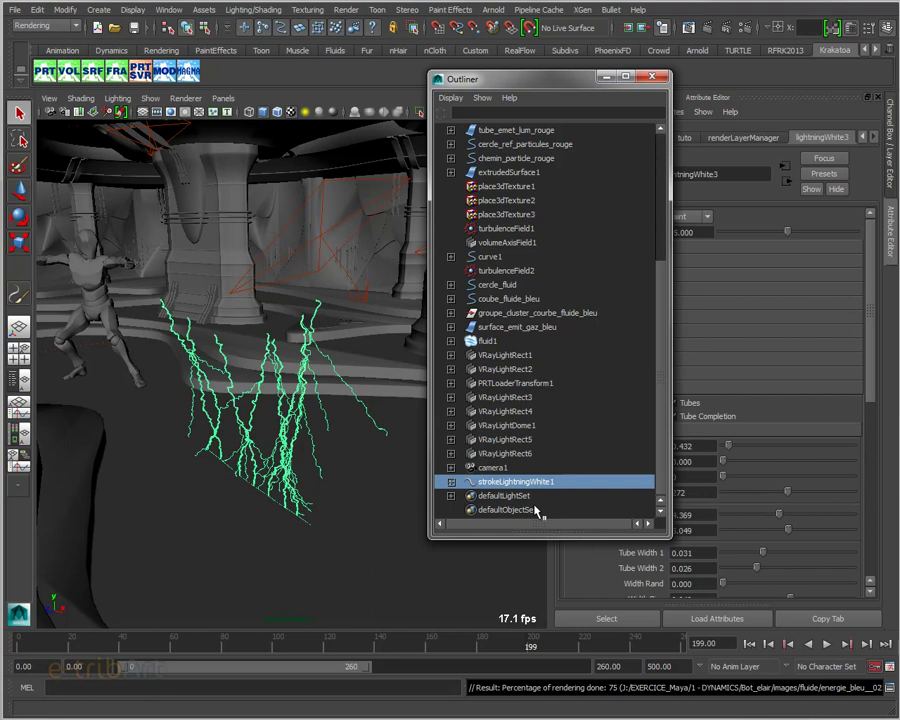
key(Delete)
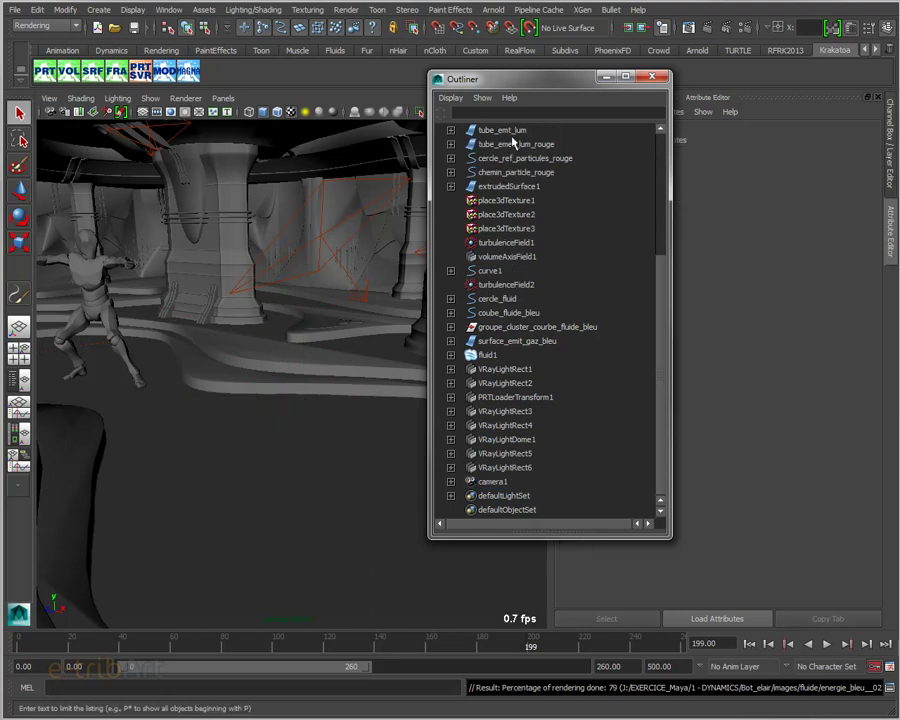
click(652, 76)
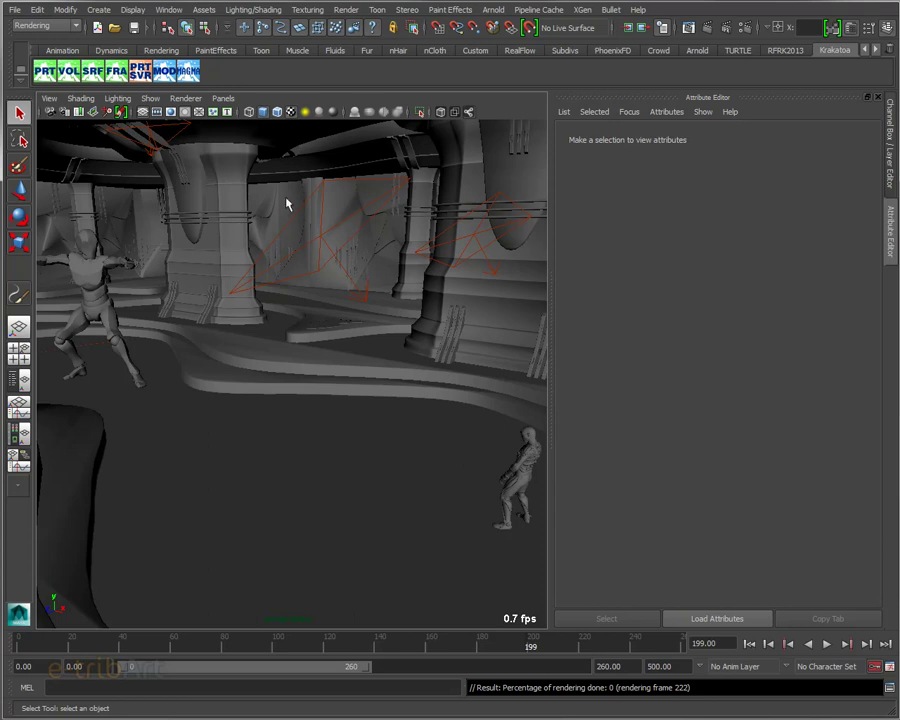
Step: Switch the viewport to Top view and pan to frame both characters
key(space)
drag(238, 378, 195, 384)
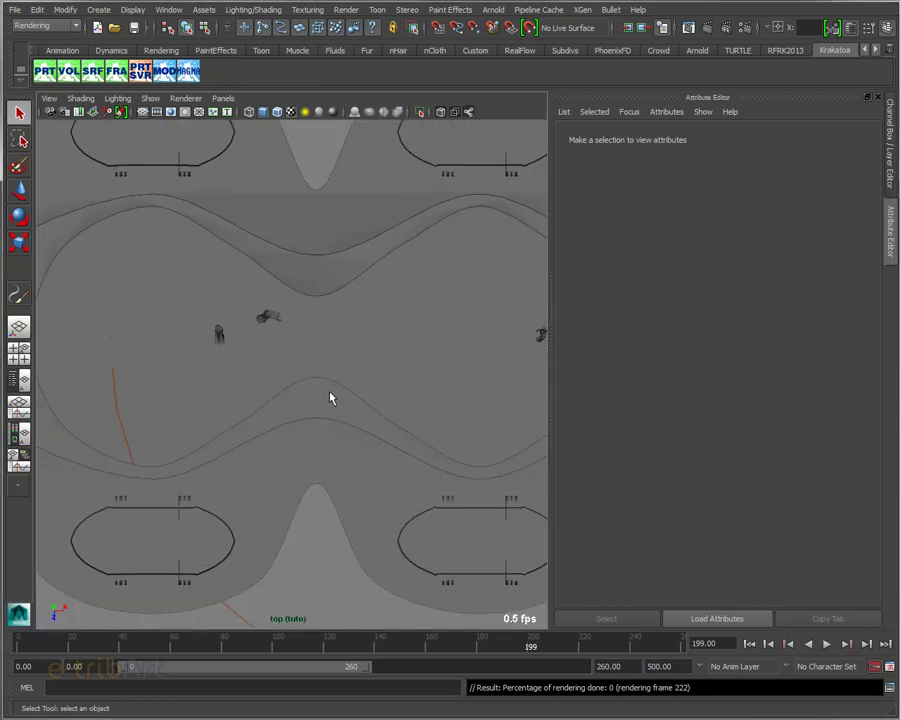
scroll(329, 394, down, 3)
scroll(329, 394, up, 2)
scroll(329, 394, up, 2)
alt+middle_drag(329, 394, 234, 420)
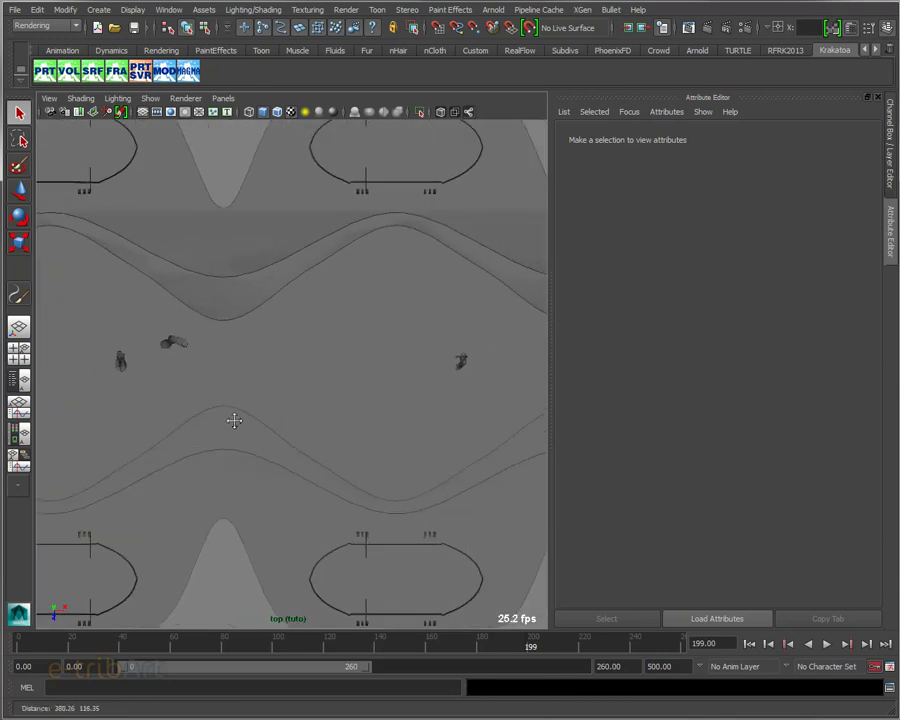
Step: Draw a six-point EP curve snaking from the left character to the right one
click(74, 13)
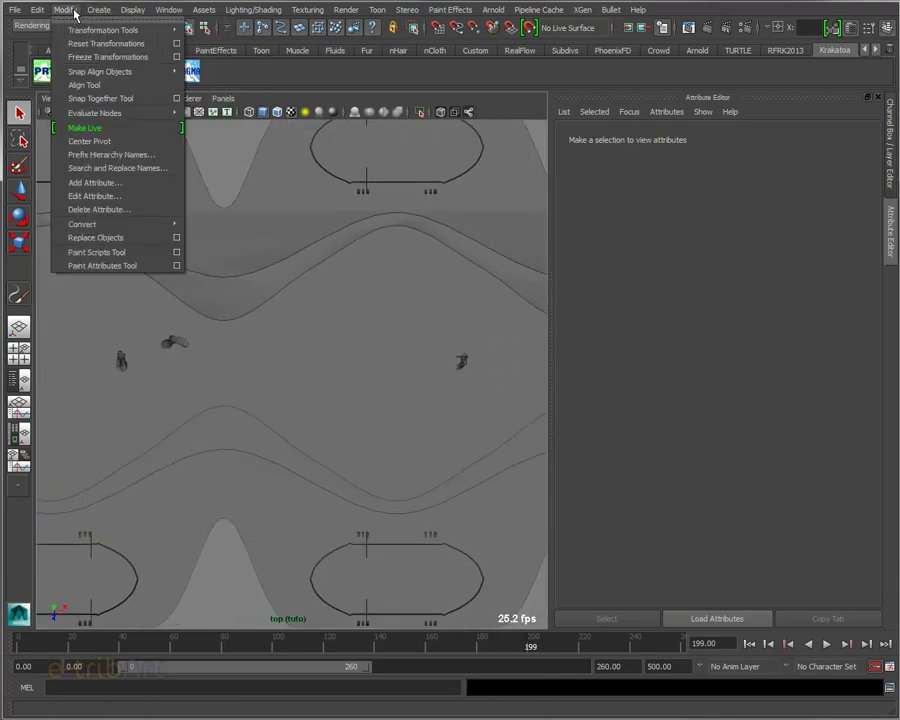
mouse_move(98, 9)
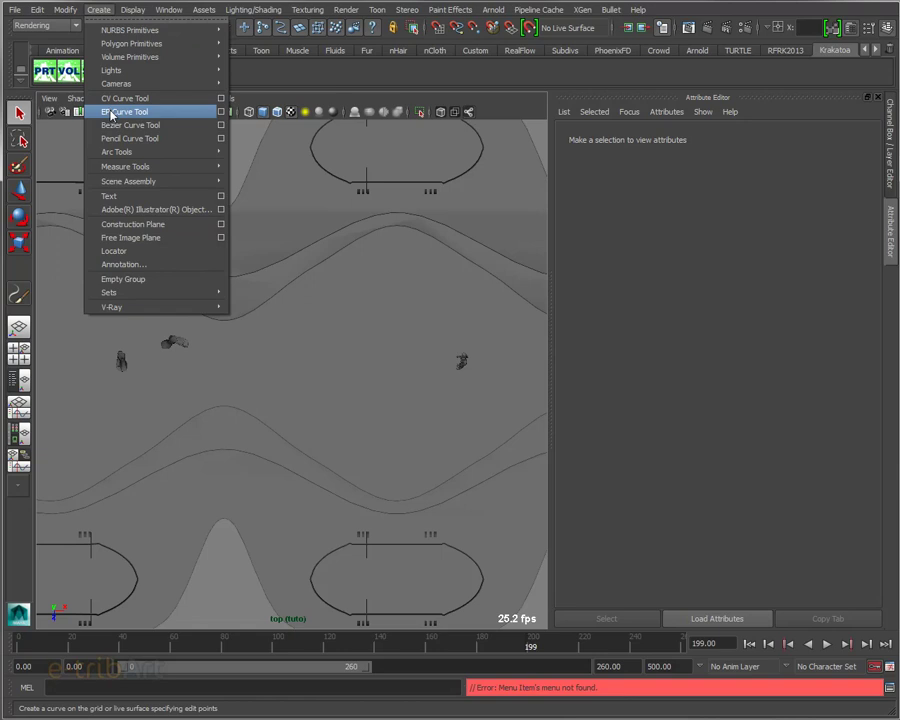
click(112, 113)
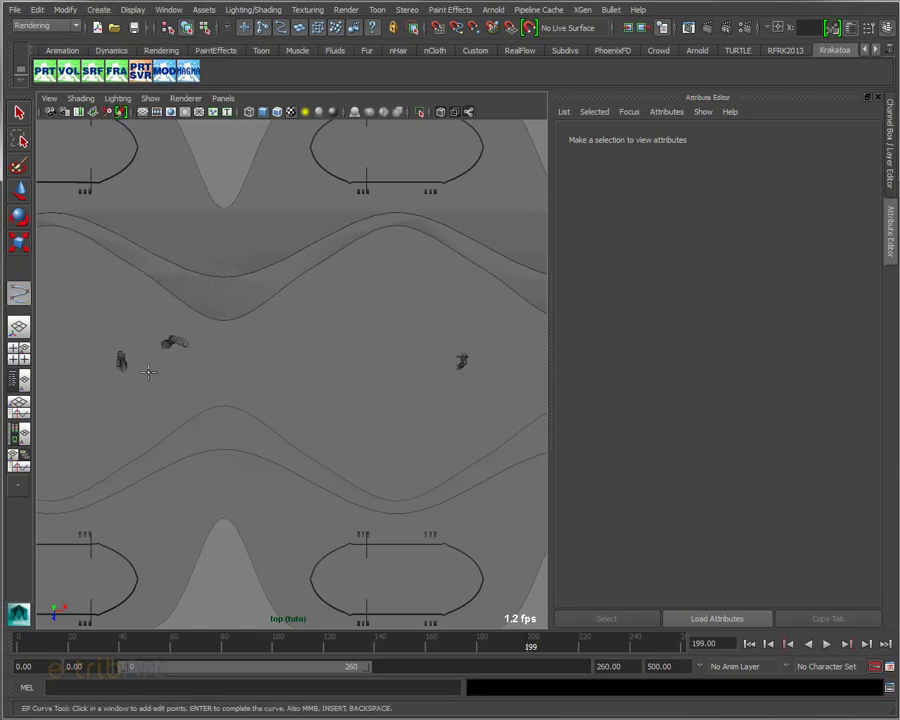
click(211, 357)
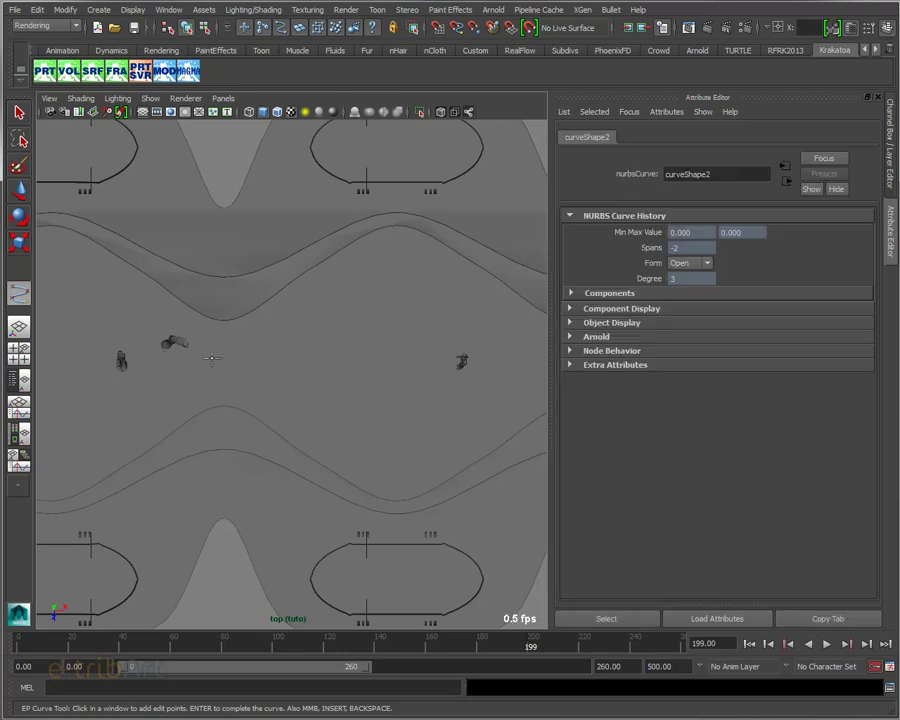
key(4)
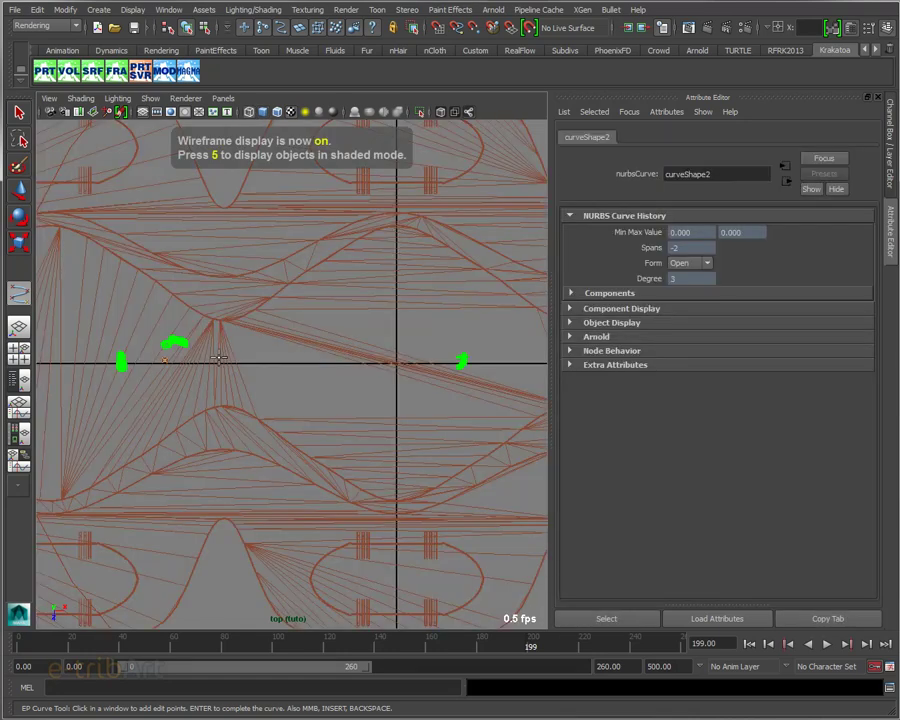
click(238, 354)
click(287, 337)
click(341, 379)
click(405, 348)
click(448, 356)
key(Return)
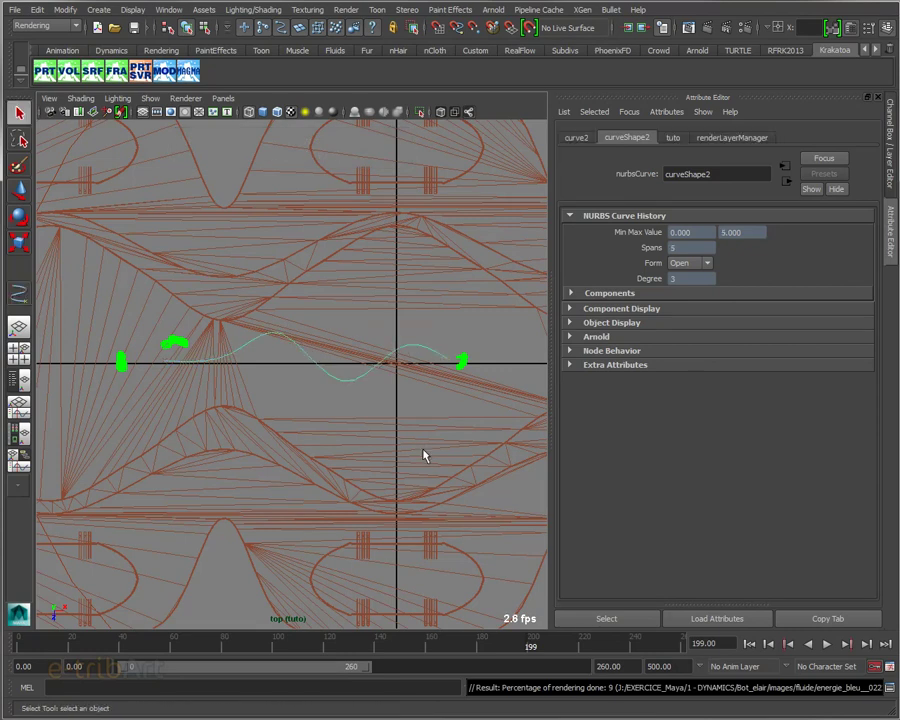
click(222, 98)
mouse_move(250, 111)
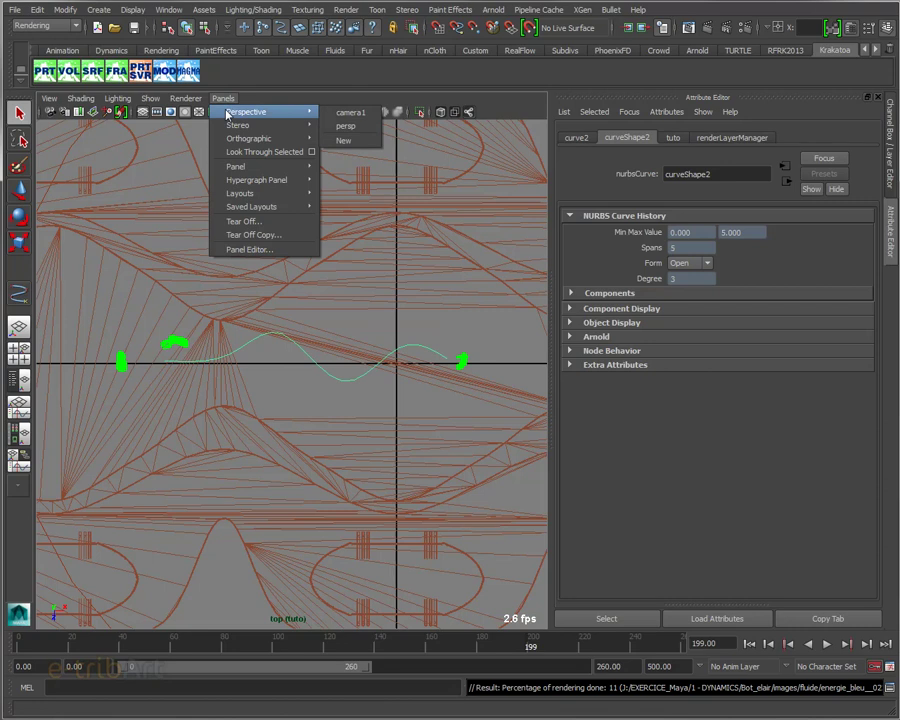
Step: Return to the persp camera and raise curve2 off the floor, in textured shading
click(361, 130)
alt+drag(327, 380, 323, 396)
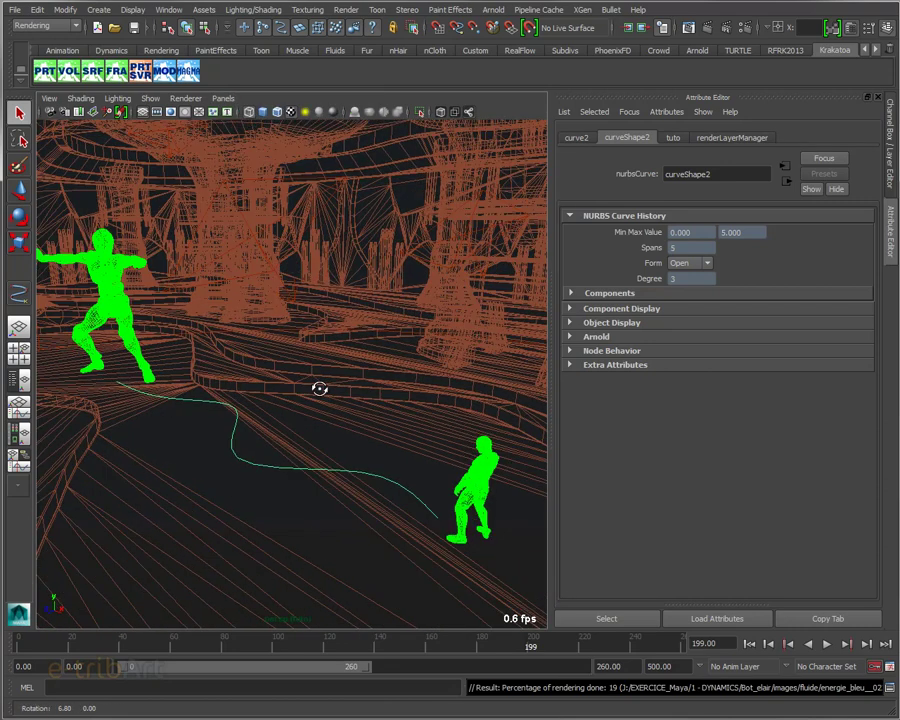
key(w)
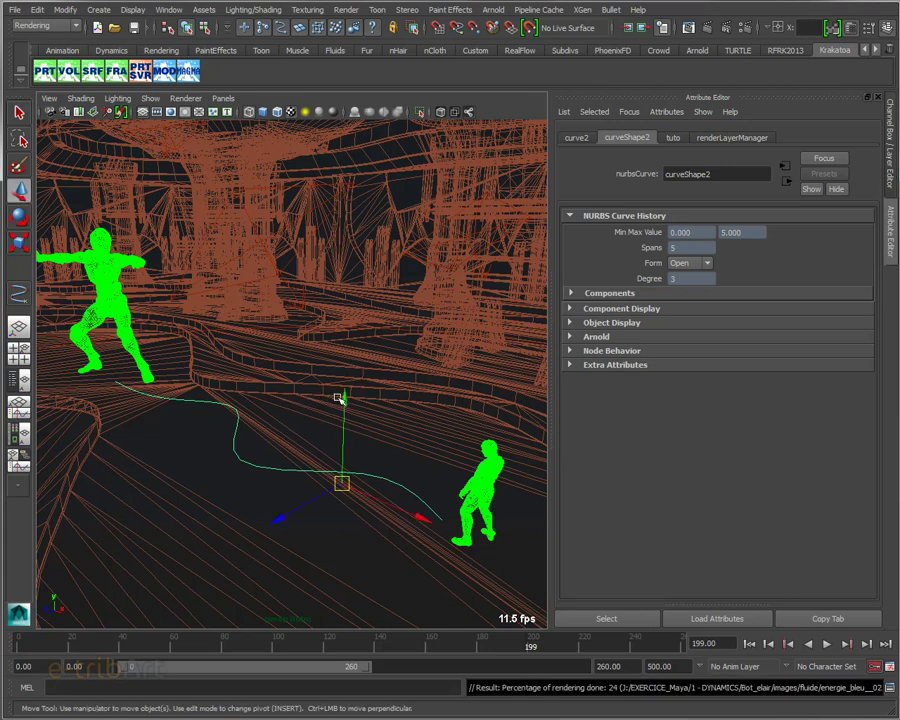
drag(340, 392, 350, 287)
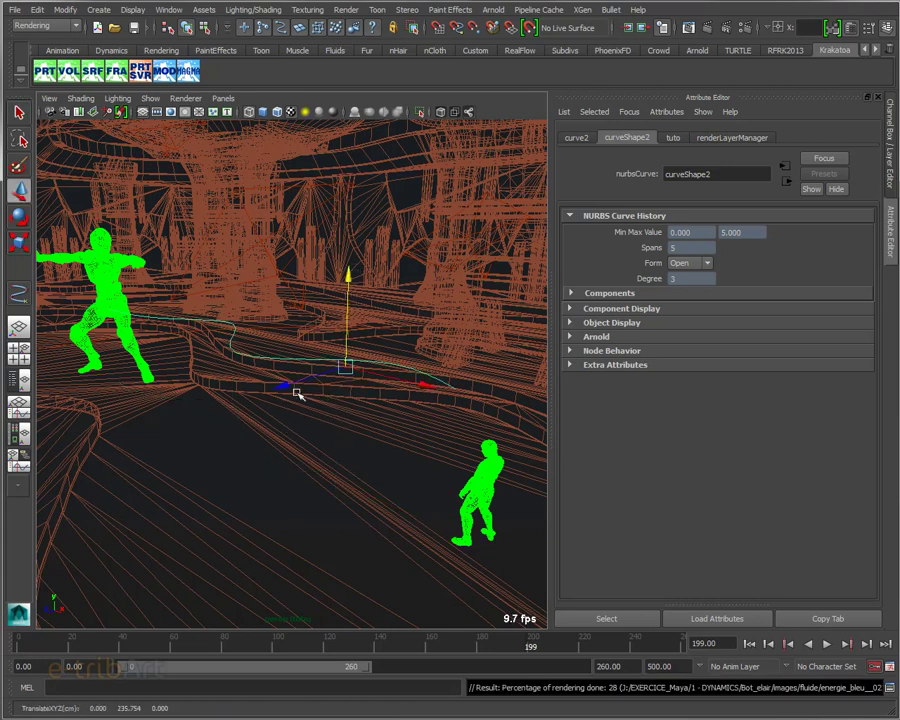
scroll(298, 405, up, 3)
key(6)
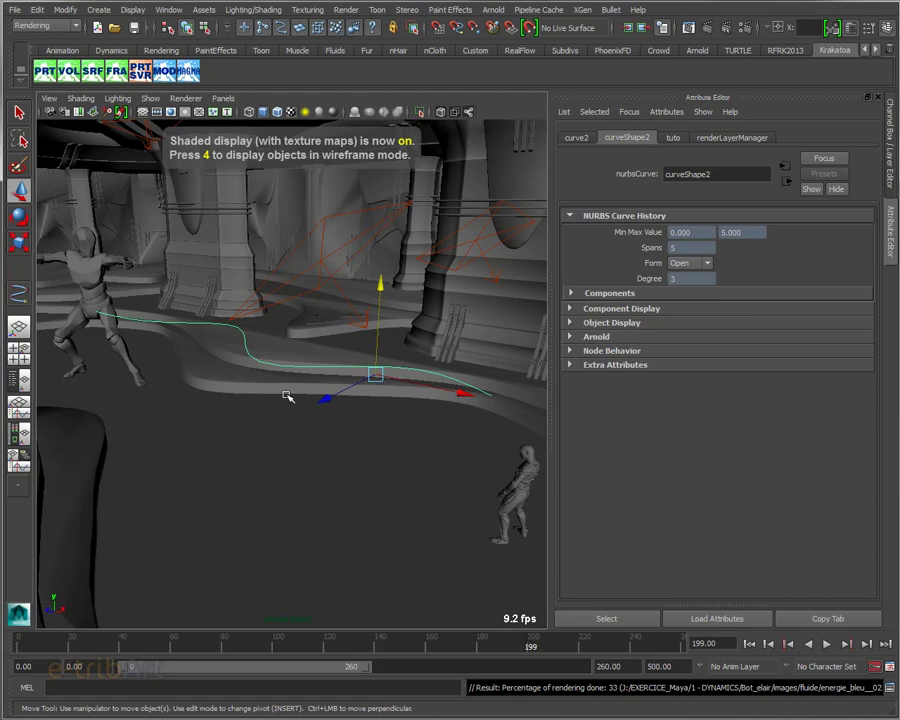
Step: In component mode, move a control point near the left end up and left
key(F8)
mouse_move(398, 350)
mouse_down()
mouse_move(428, 374)
mouse_move(421, 285)
mouse_up()
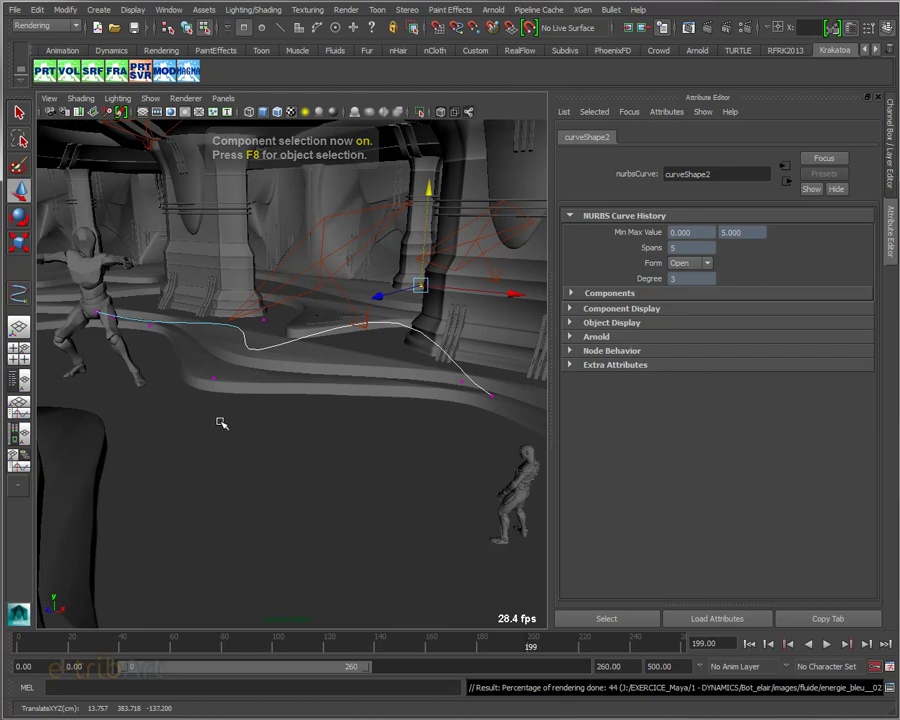
click(214, 379)
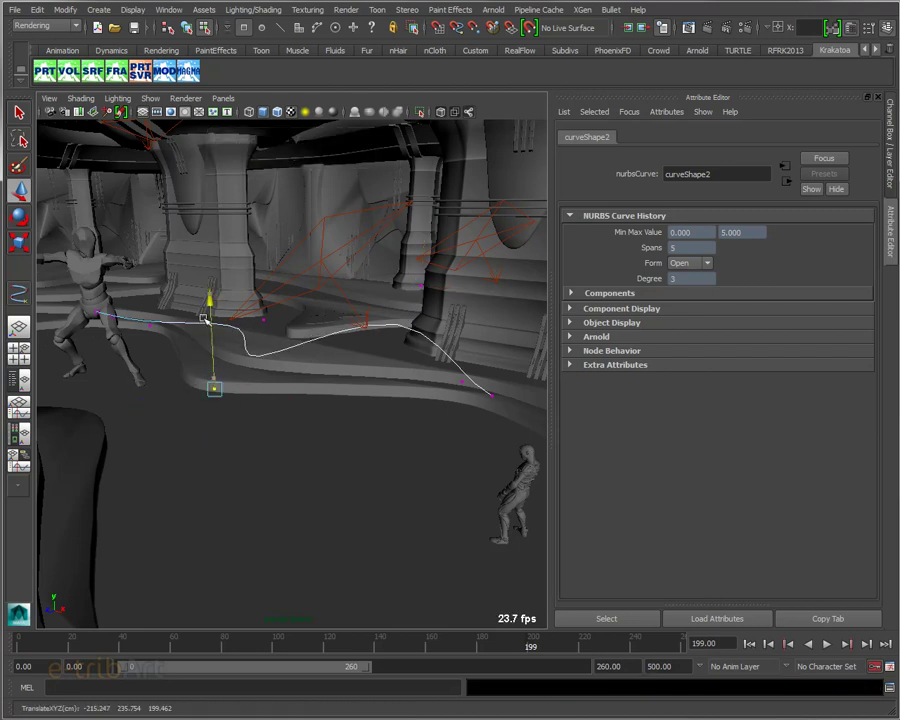
click(263, 320)
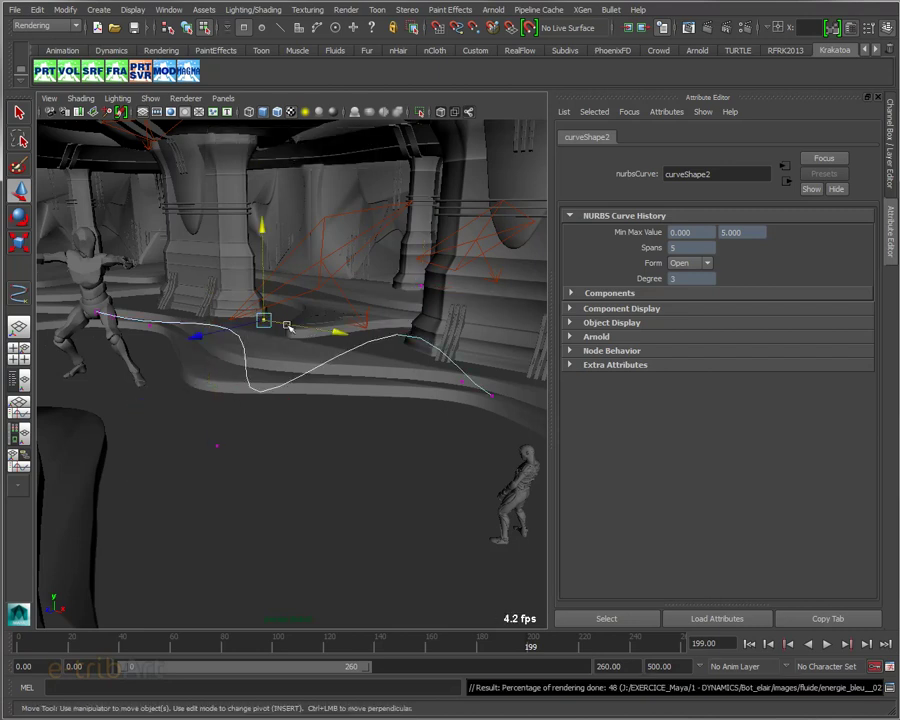
drag(298, 327, 217, 283)
Step: Lower the curve's last control point toward the right character, then return to object mode with smooth display
mouse_move(243, 356)
alt+mouse_down()
mouse_move(197, 373)
mouse_move(202, 352)
alt+mouse_up()
click(214, 170)
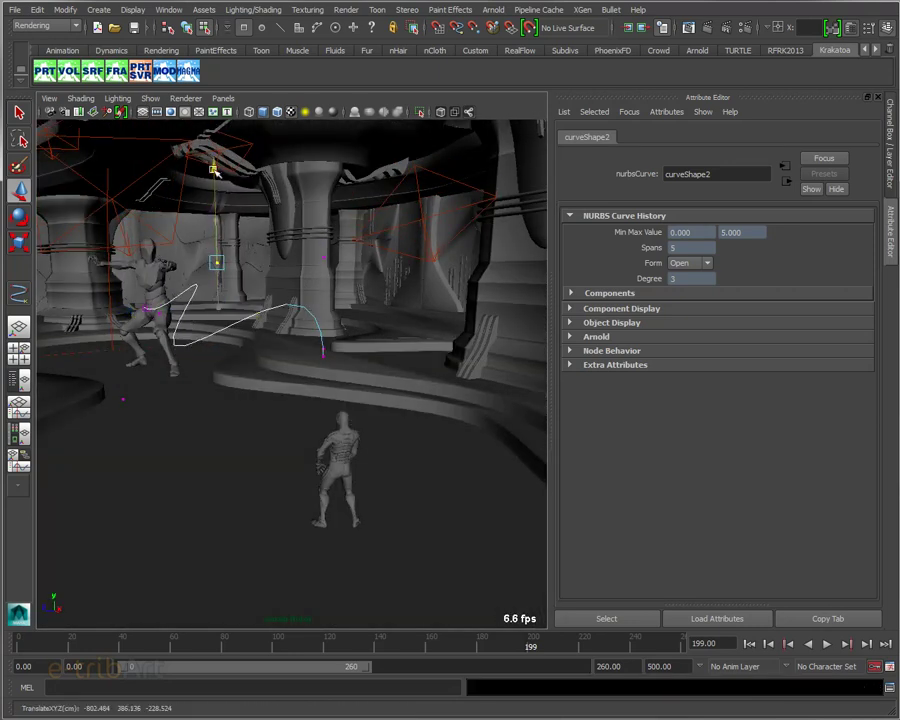
alt+drag(214, 170, 351, 391)
drag(415, 412, 449, 441)
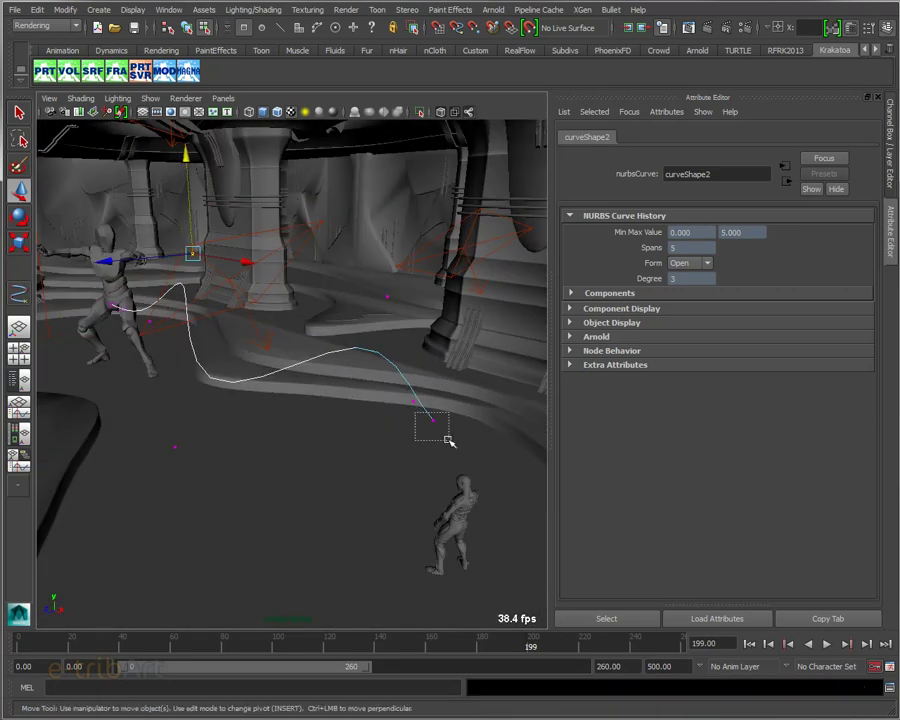
drag(439, 336, 438, 375)
mouse_move(327, 507)
alt+mouse_down()
mouse_move(382, 500)
mouse_move(350, 486)
mouse_move(329, 498)
alt+mouse_up()
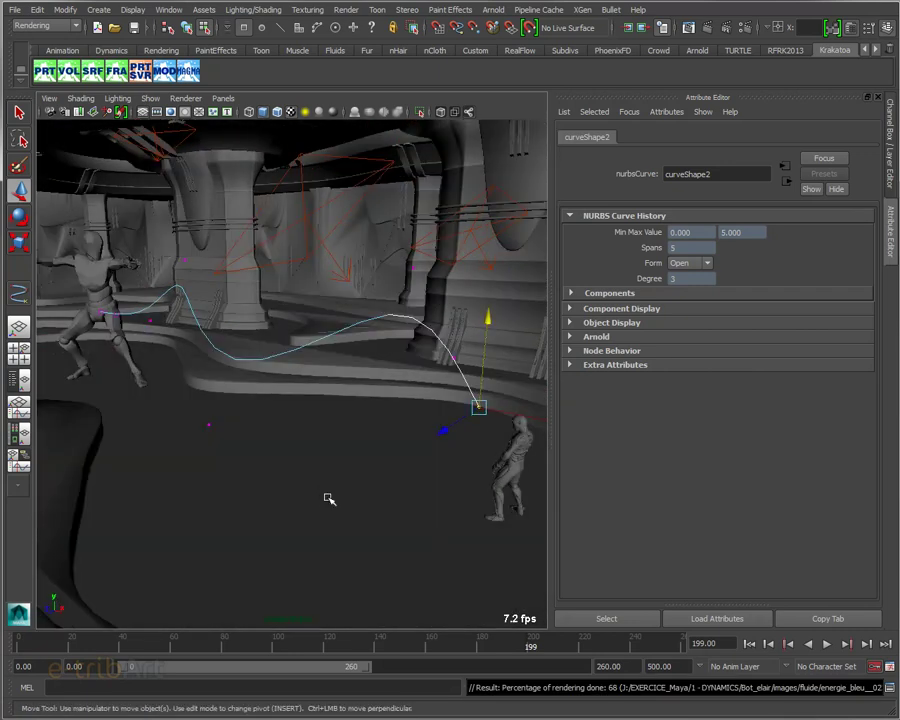
key(F8)
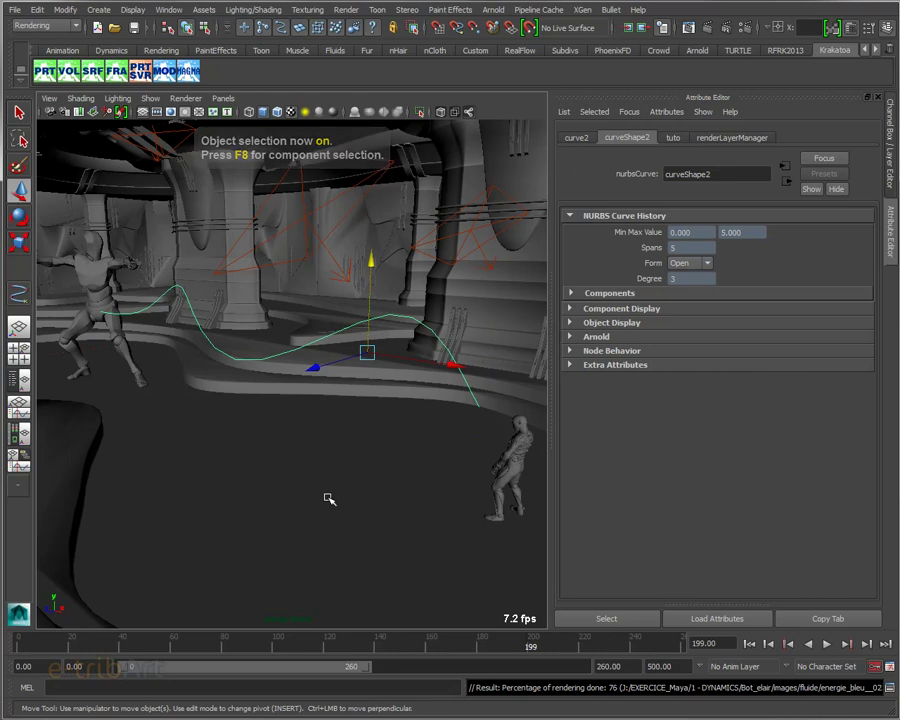
key(3)
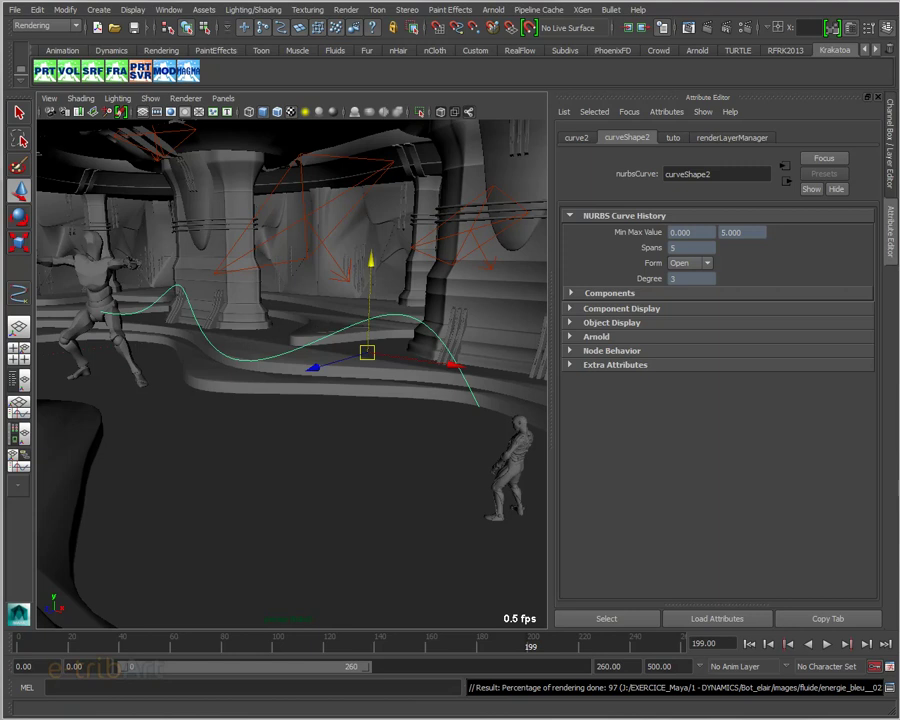
Step: In the Visor, pick lightningWhite.mel, apply it to selected strokes, and close the browser
drag(644, 97, 265, 75)
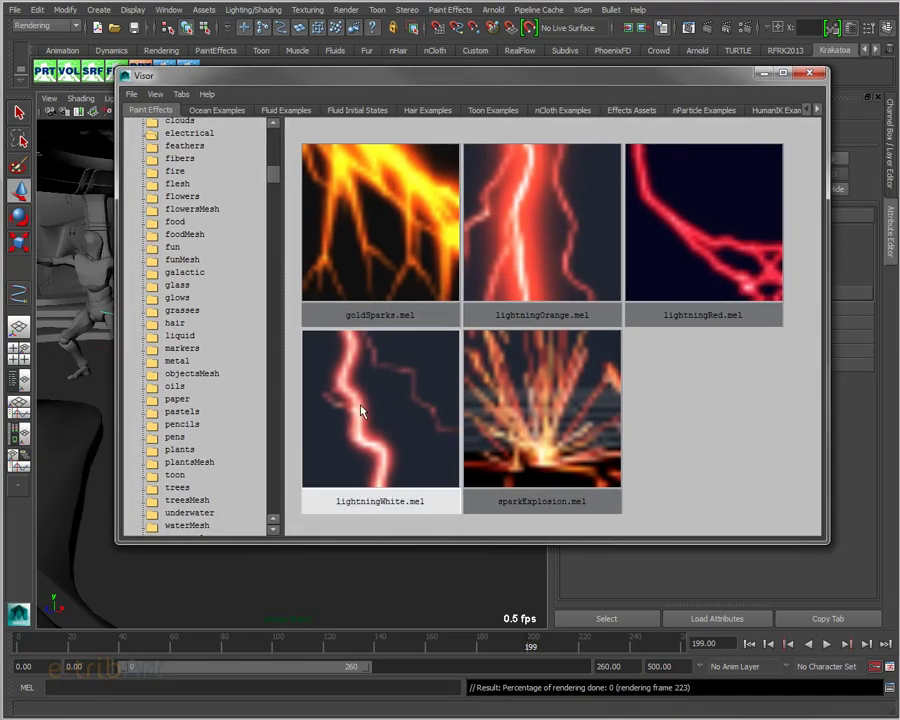
click(362, 411)
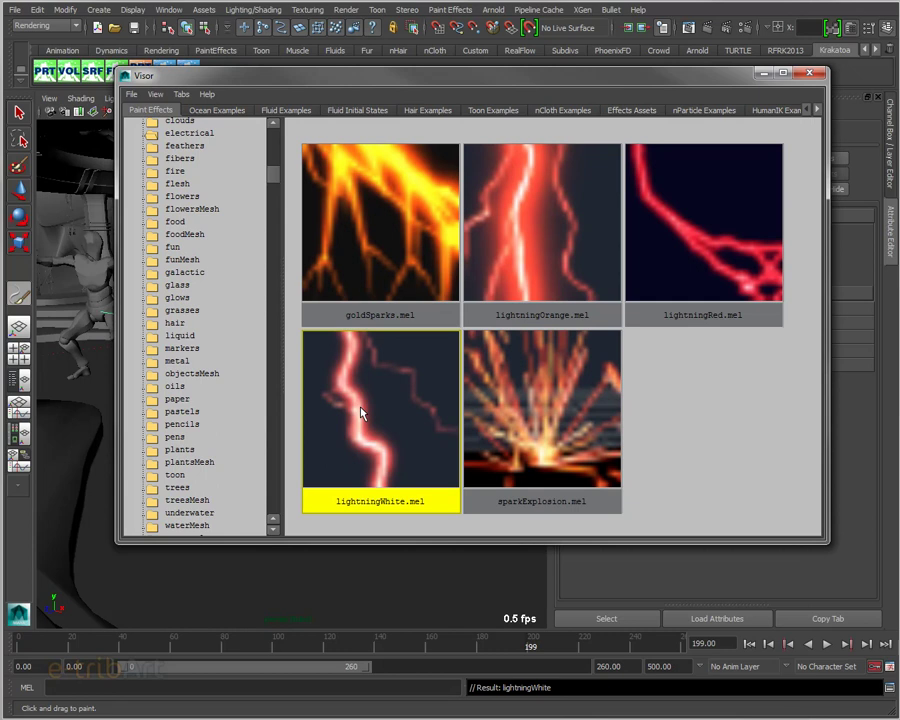
right_click(362, 411)
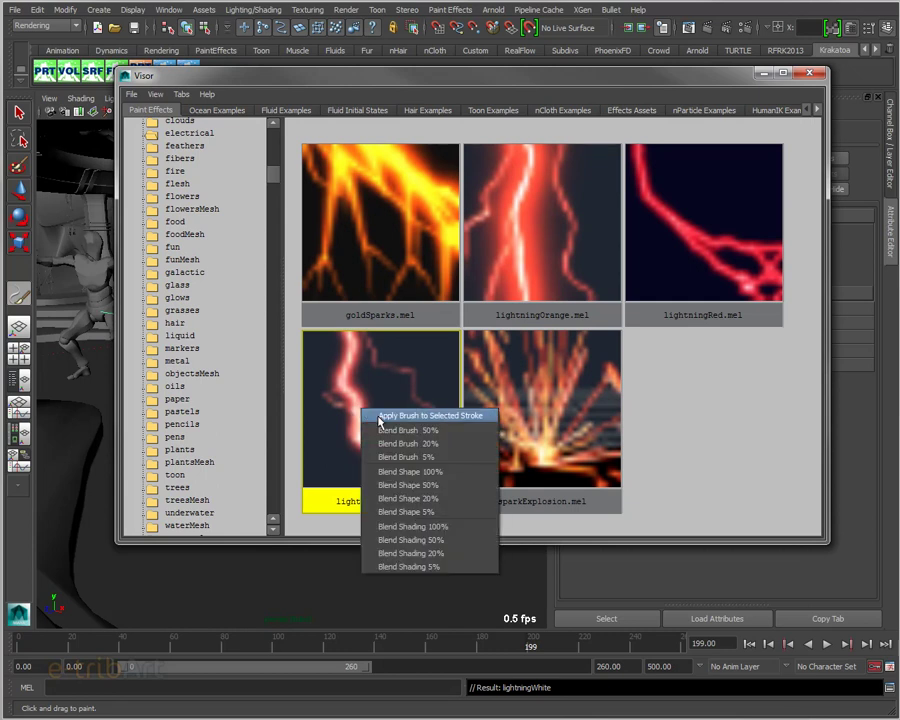
click(379, 418)
click(812, 73)
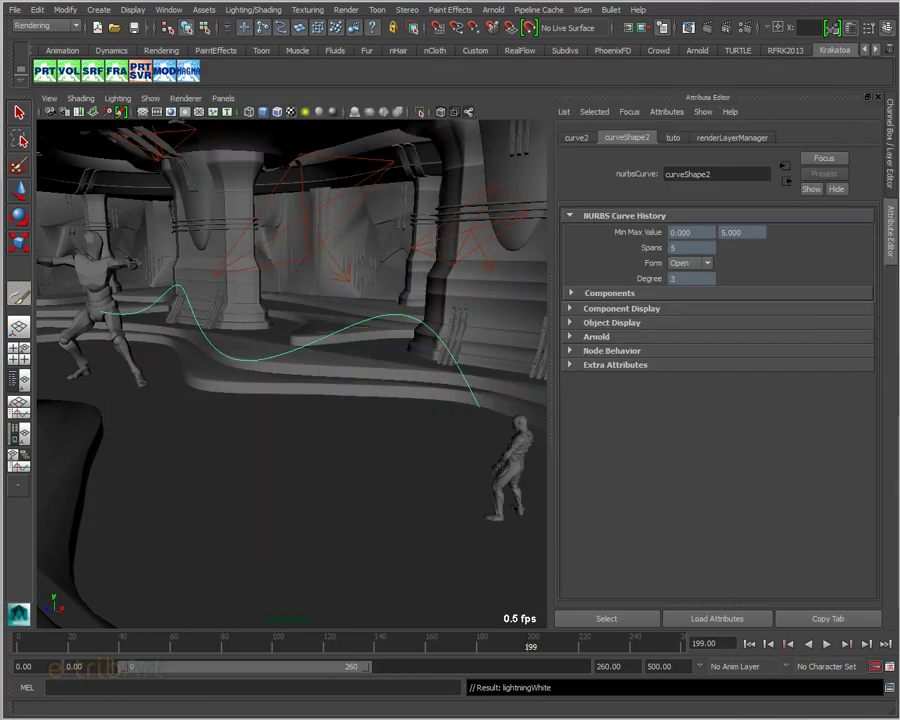
Step: Open the template brush settings with Ctrl+B and enter 15 for Global Scale
key(ctrl+b)
drag(757, 108, 687, 96)
drag(595, 126, 560, 133)
text(15)
key(Return)
click(450, 10)
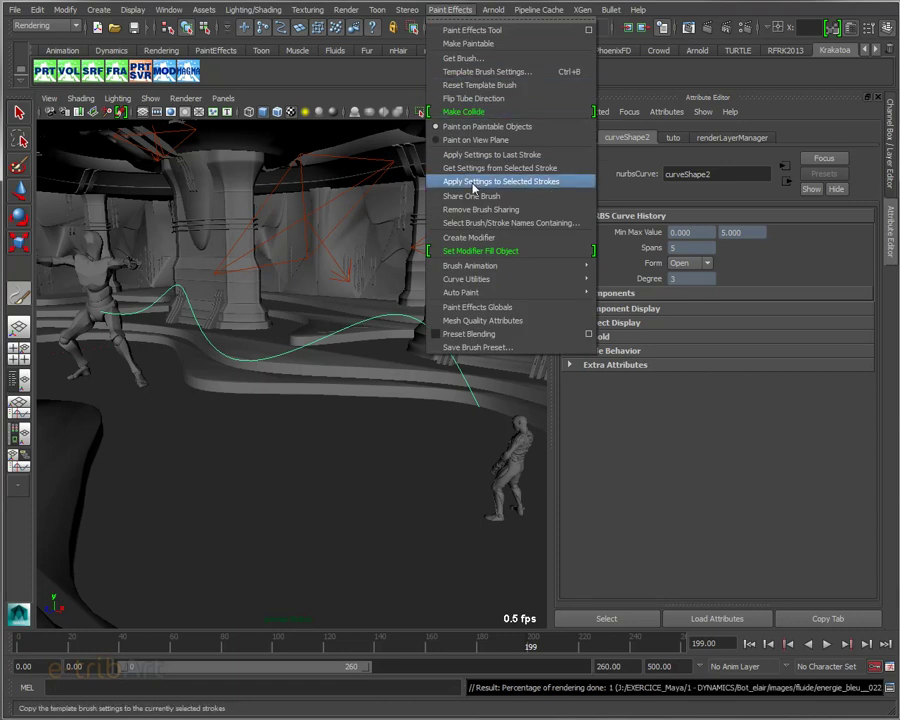
mouse_move(466, 279)
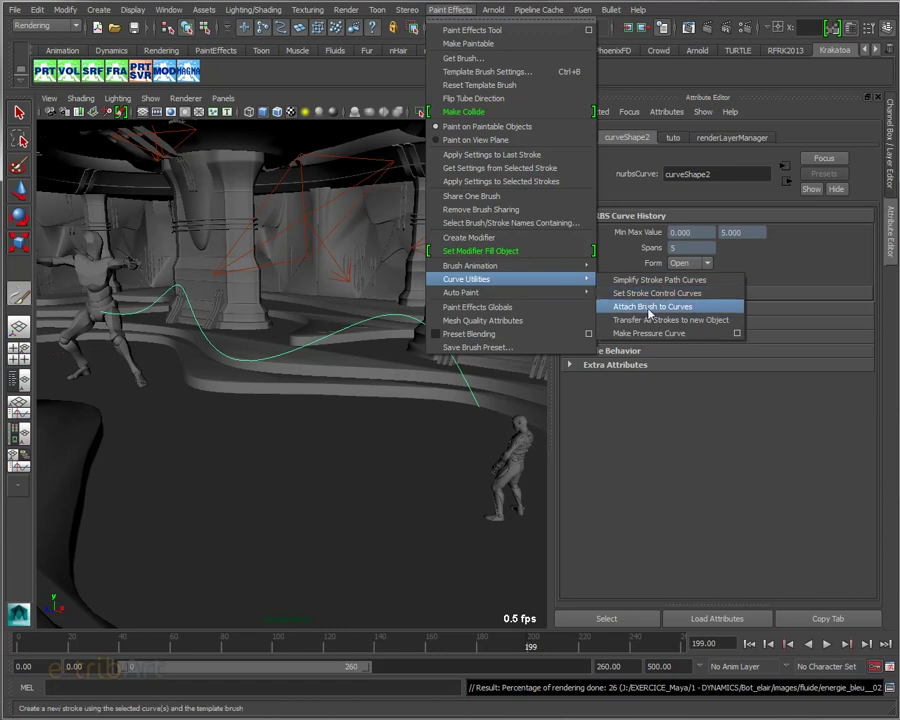
Step: Attach the lightningWhite brush to curve2 as a Paint Effects stroke
click(650, 313)
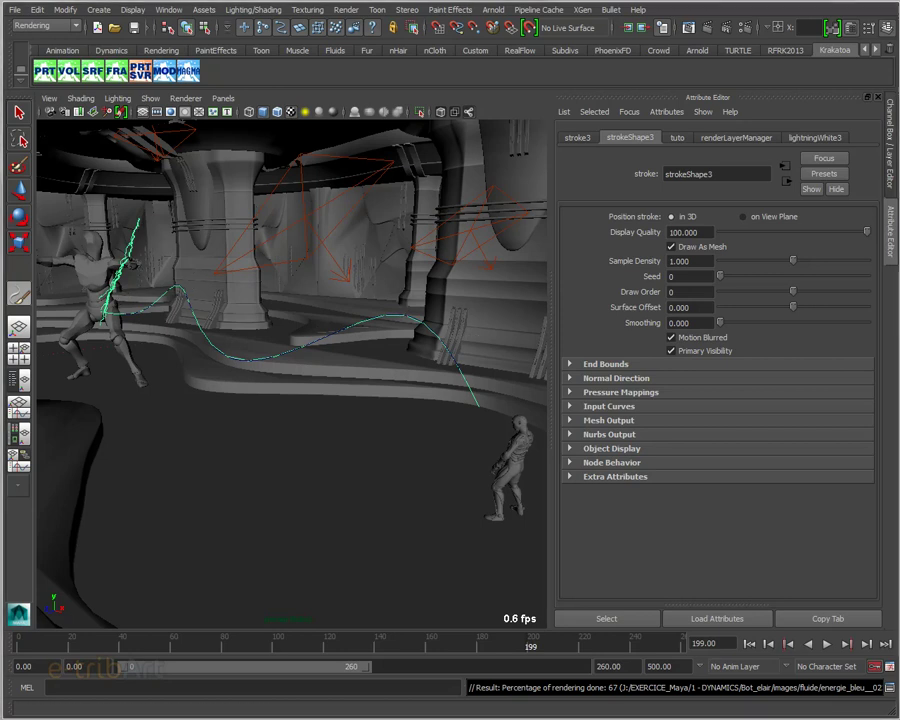
Step: Open the Outliner, select curve2 and then stroke3, and move the window down-left
key(shift+o)
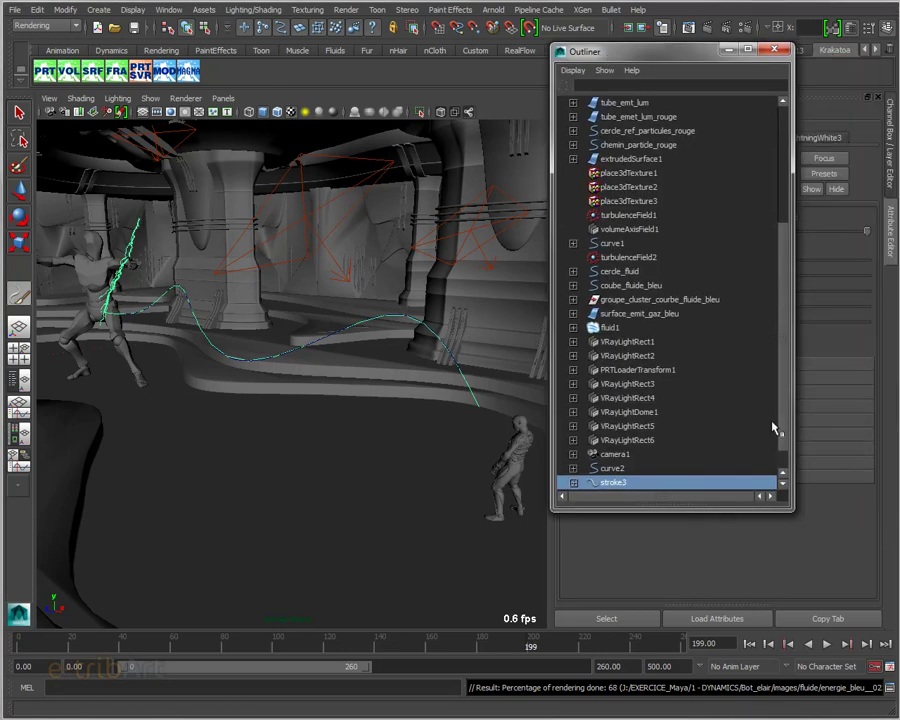
scroll(778, 445, down, 1)
click(612, 442)
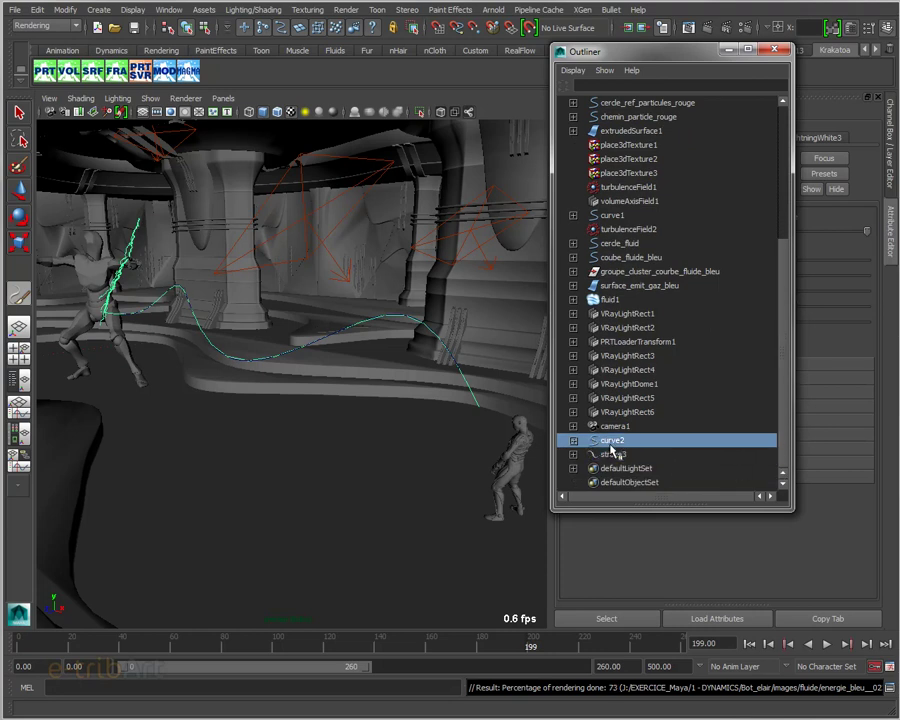
click(612, 456)
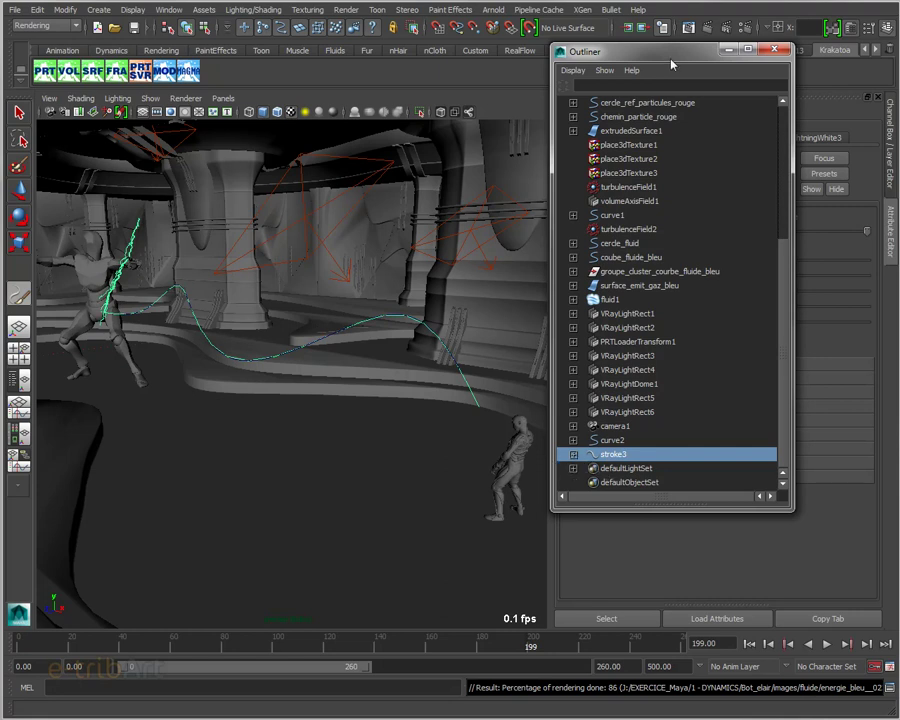
drag(672, 64, 377, 259)
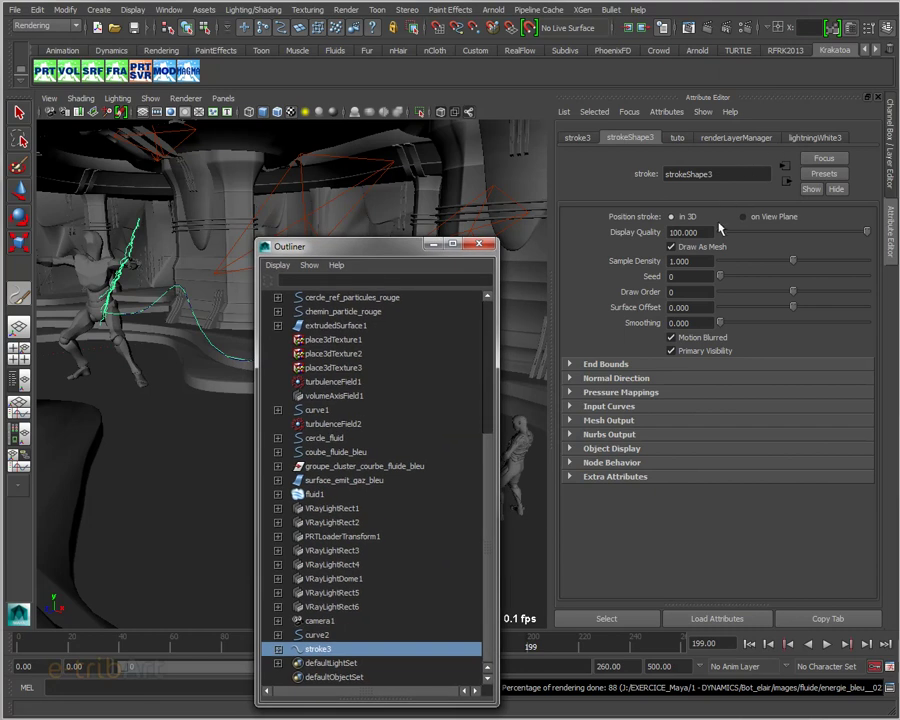
Step: Set the lightningWhite3 brush's Tubes Per Step to 0.030 after testing higher values
click(805, 139)
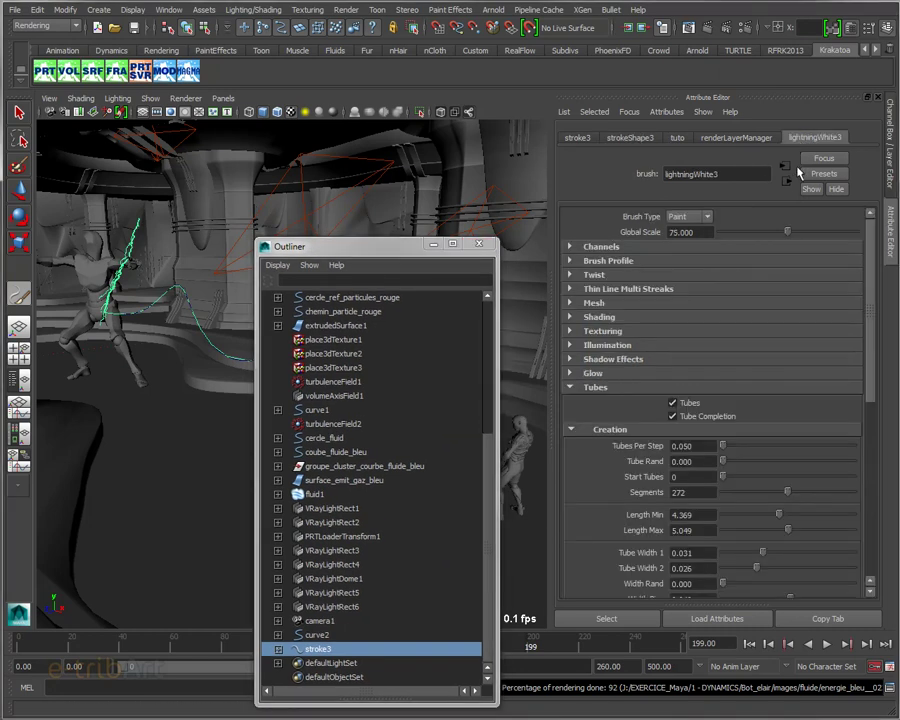
click(733, 447)
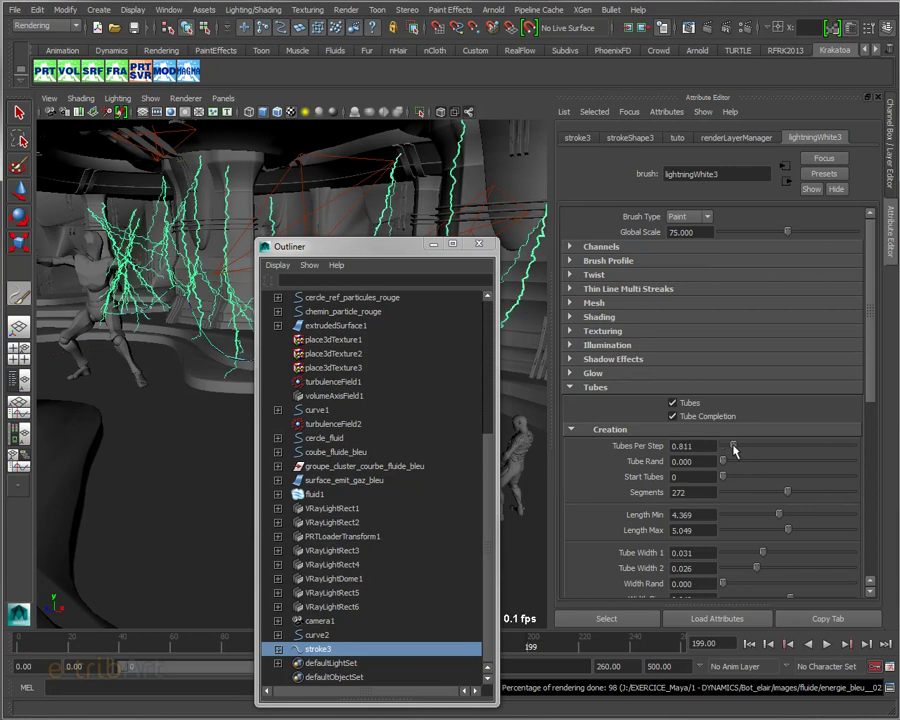
mouse_move(399, 252)
mouse_down()
mouse_move(357, 385)
mouse_move(380, 443)
mouse_up()
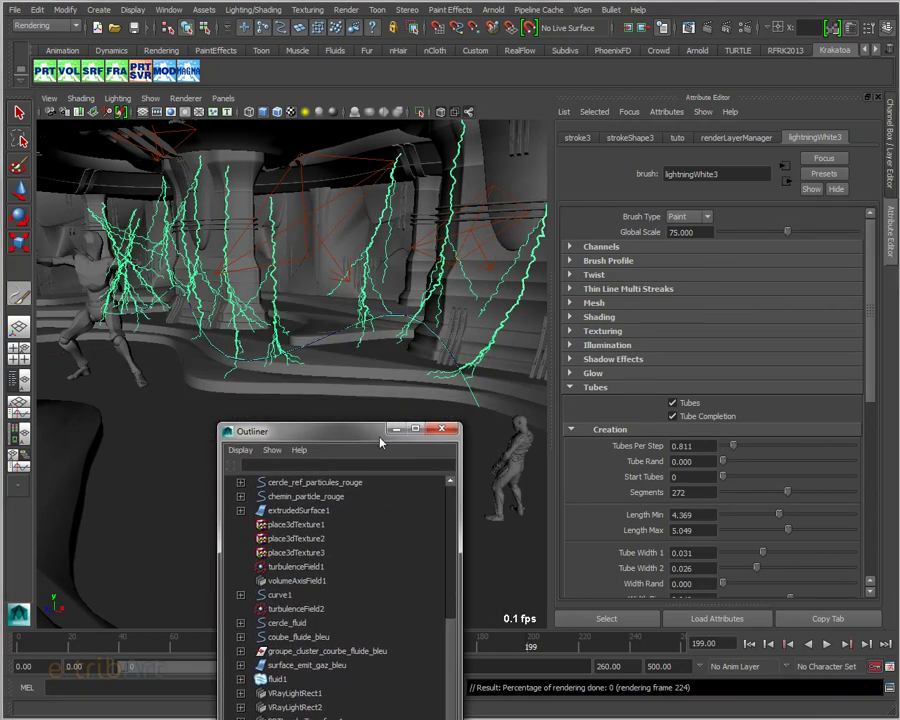
click(688, 447)
text(0.05)
key(Return)
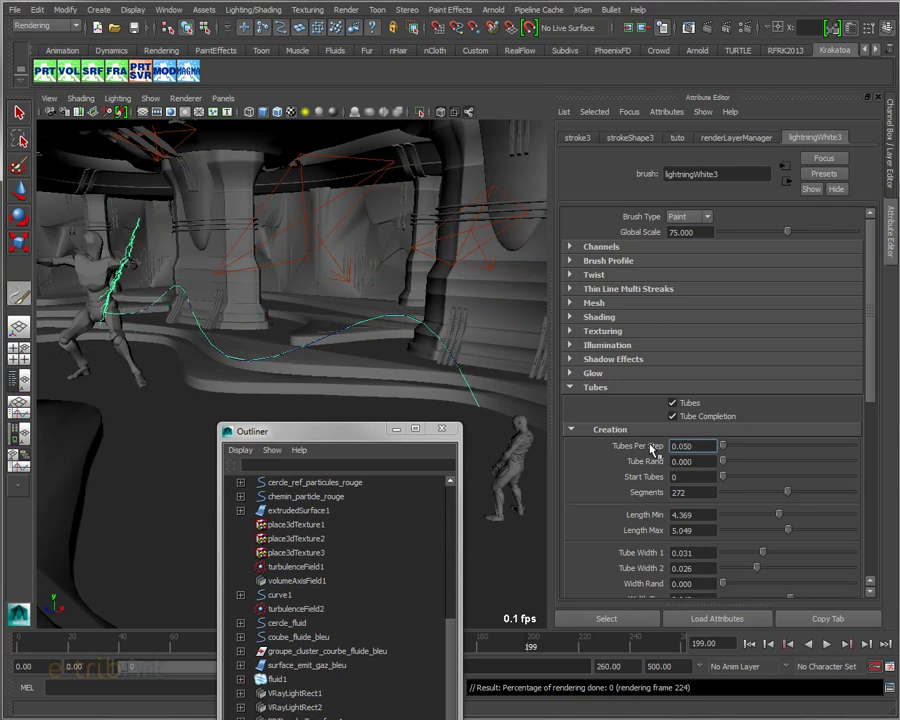
drag(704, 447, 662, 445)
text(0)
drag(689, 446, 659, 448)
text(0.)
Step: Move the Outliner aside and close it
mouse_move(362, 441)
mouse_down()
mouse_move(773, 159)
mouse_move(735, 69)
mouse_up()
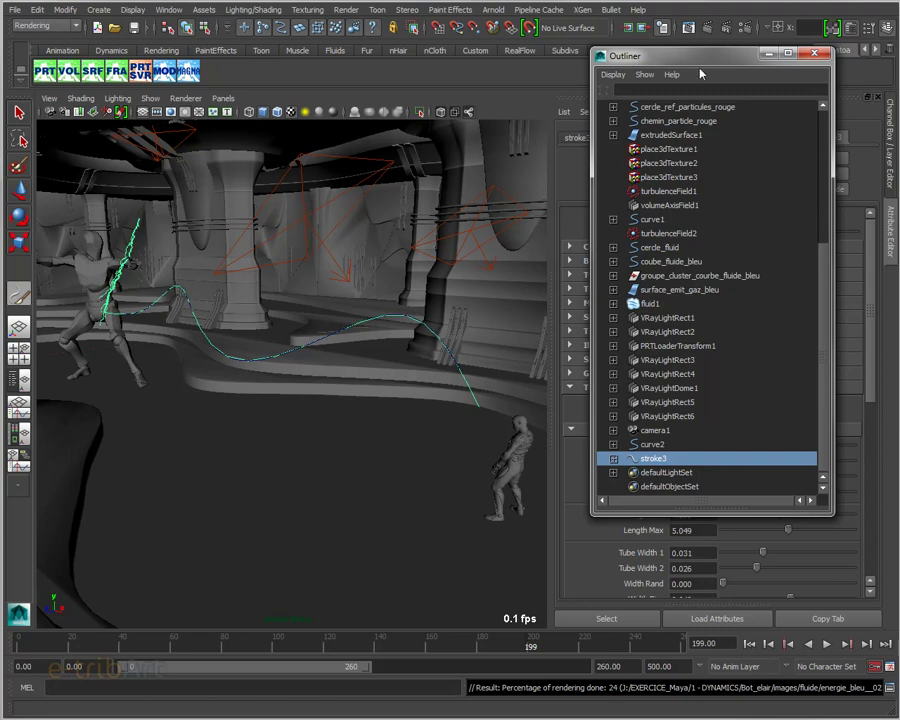
drag(697, 64, 718, 63)
click(834, 52)
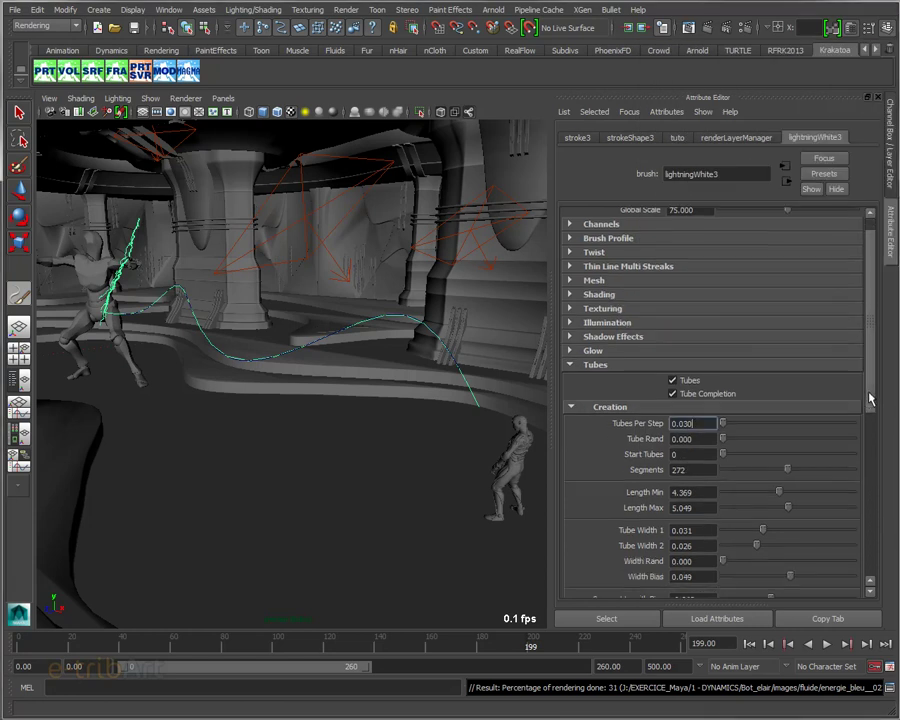
Step: Expand the brush's Behavior and Forces sections and raise Path Follow to about 0.331
scroll(636, 500, down, 5)
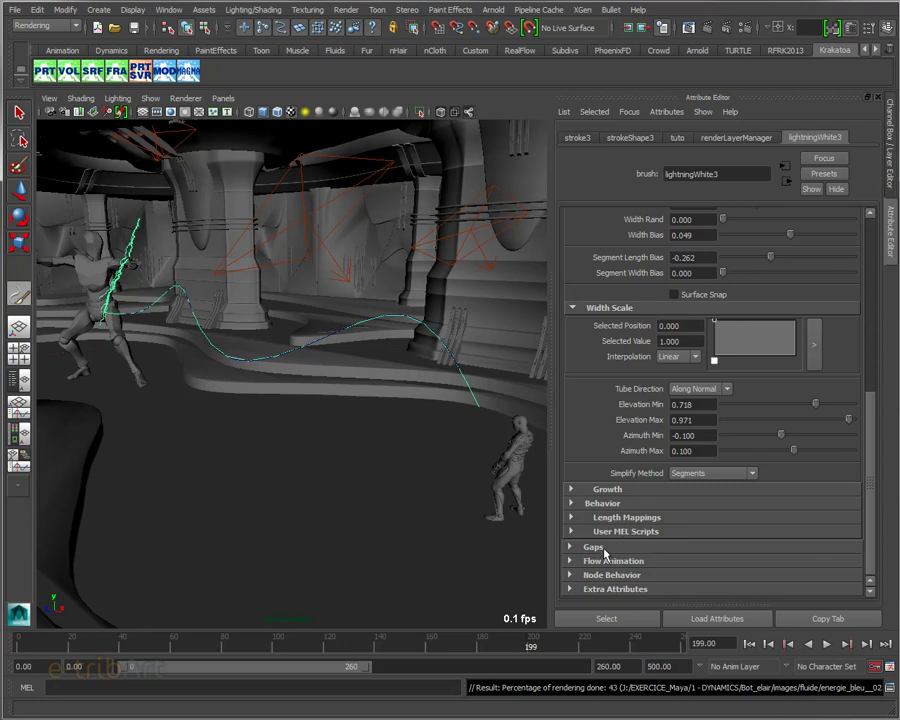
click(604, 503)
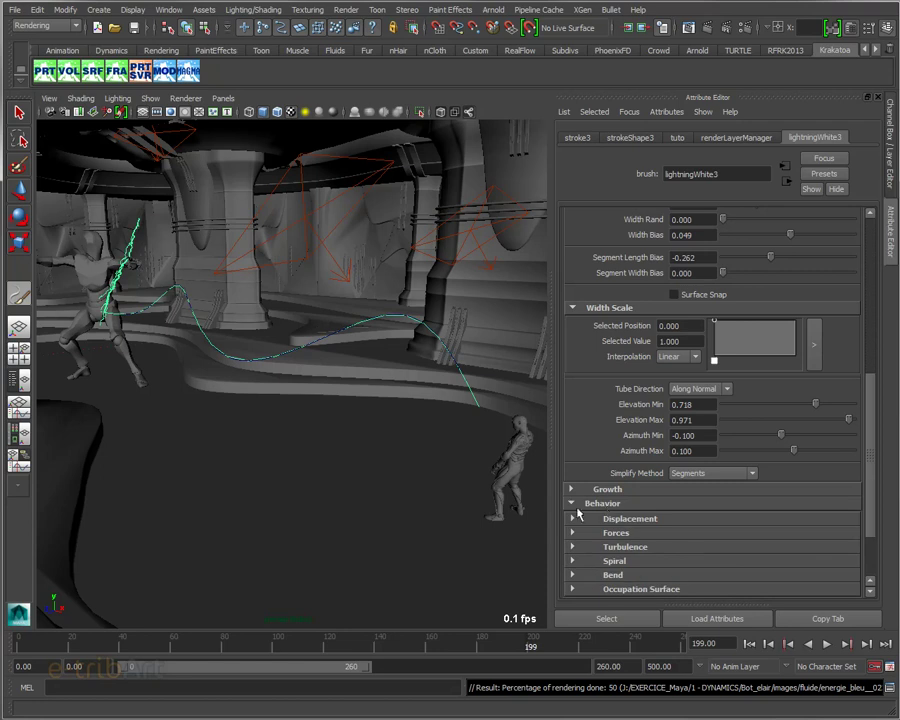
click(592, 536)
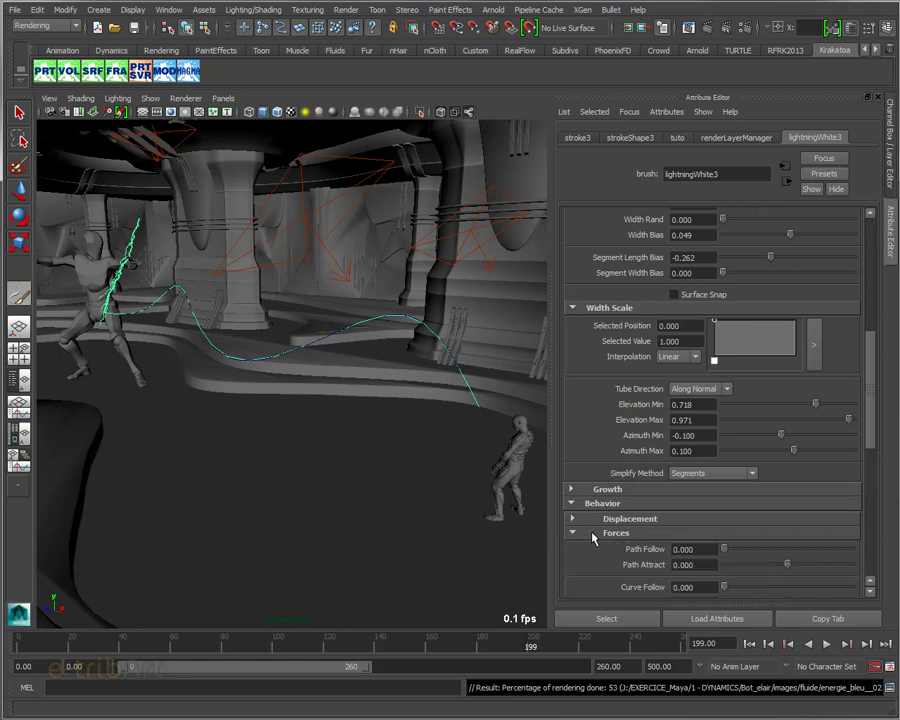
scroll(592, 536, down, 3)
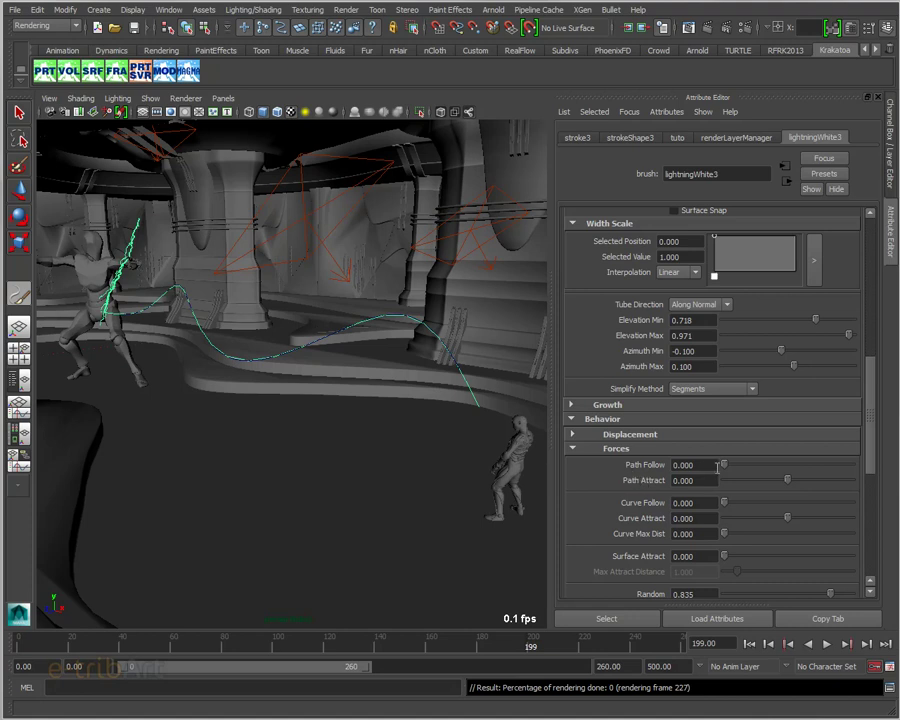
drag(724, 466, 727, 468)
mouse_move(727, 466)
mouse_down()
mouse_move(857, 473)
mouse_move(832, 462)
mouse_move(848, 468)
mouse_move(812, 478)
mouse_move(687, 479)
mouse_move(818, 477)
mouse_move(725, 474)
mouse_move(747, 466)
mouse_move(713, 477)
mouse_up()
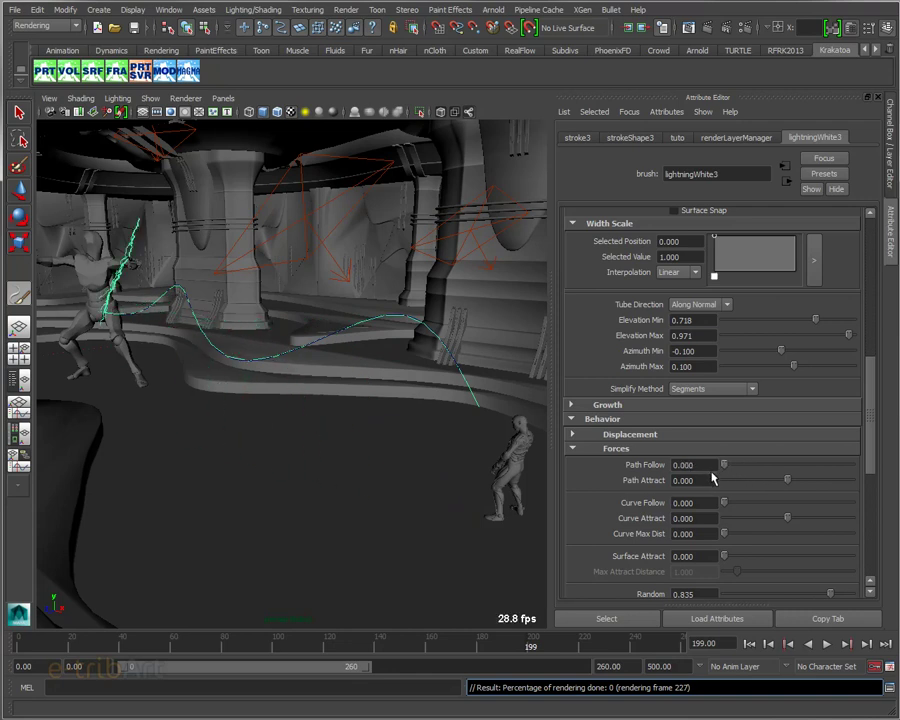
Step: Set the lightning brush's Path Attract to 0
click(786, 481)
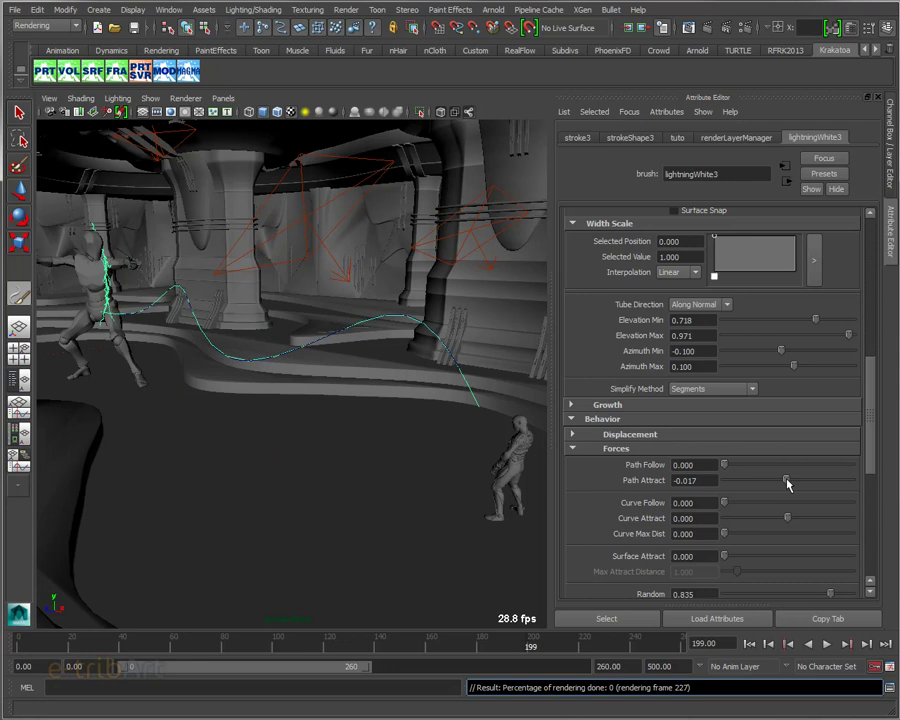
mouse_move(786, 482)
mouse_down()
mouse_move(848, 482)
mouse_move(775, 482)
mouse_move(789, 486)
mouse_up()
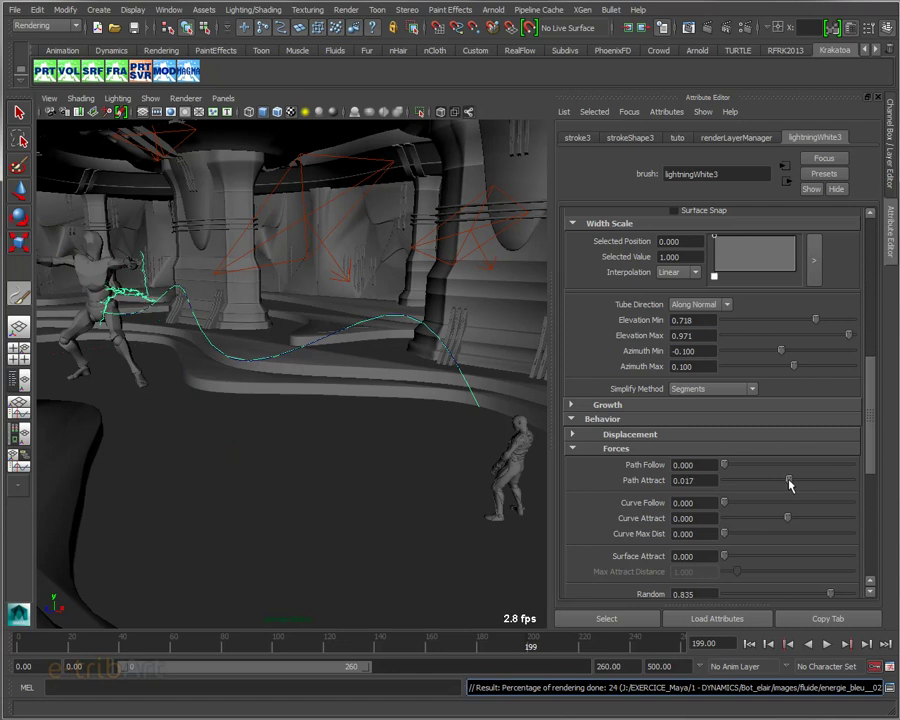
click(684, 481)
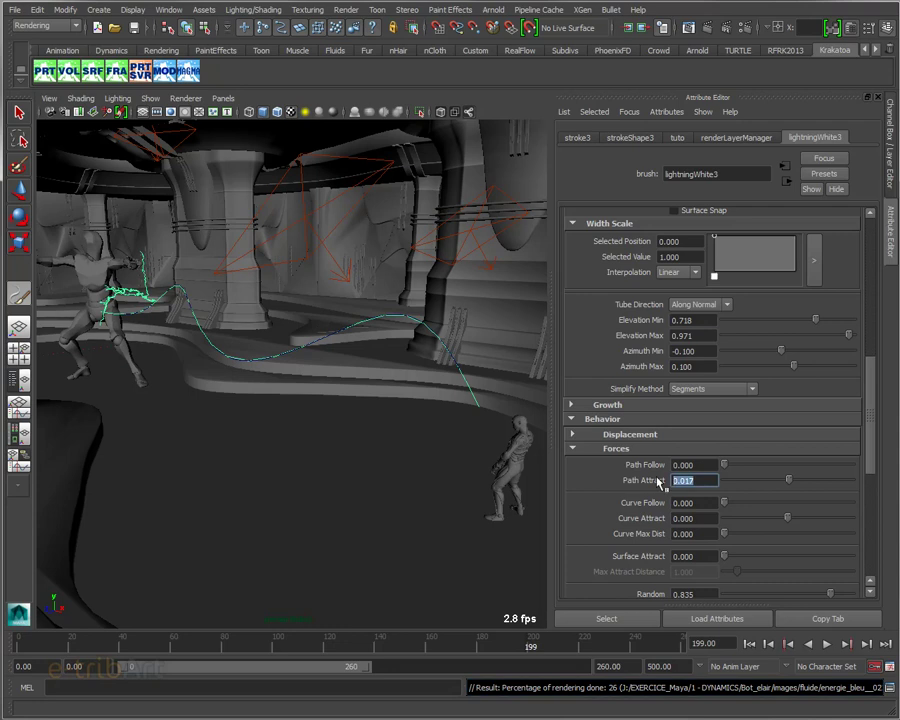
text(0)
key(Return)
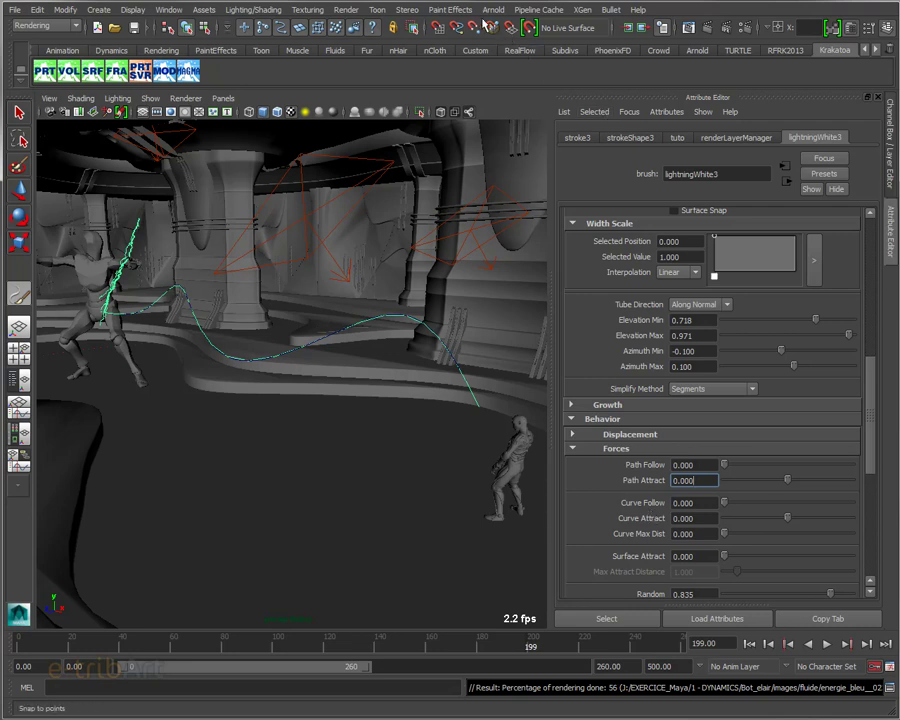
Step: Select curve2 together with stroke3 in the Outliner and bring up the Paint Effects menu
click(448, 10)
mouse_move(466, 279)
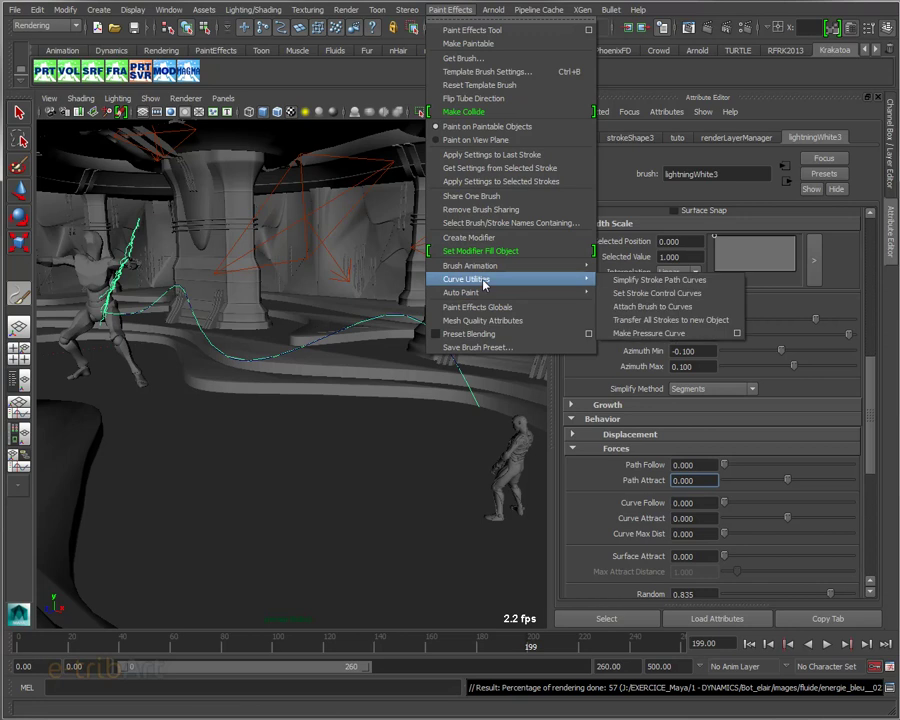
click(463, 112)
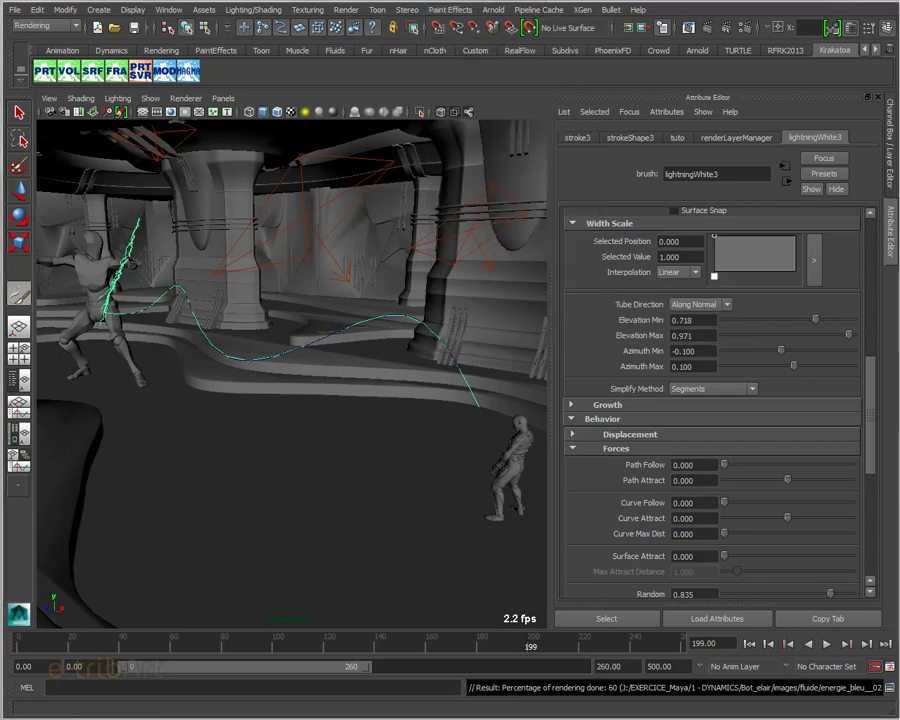
drag(560, 26, 508, 66)
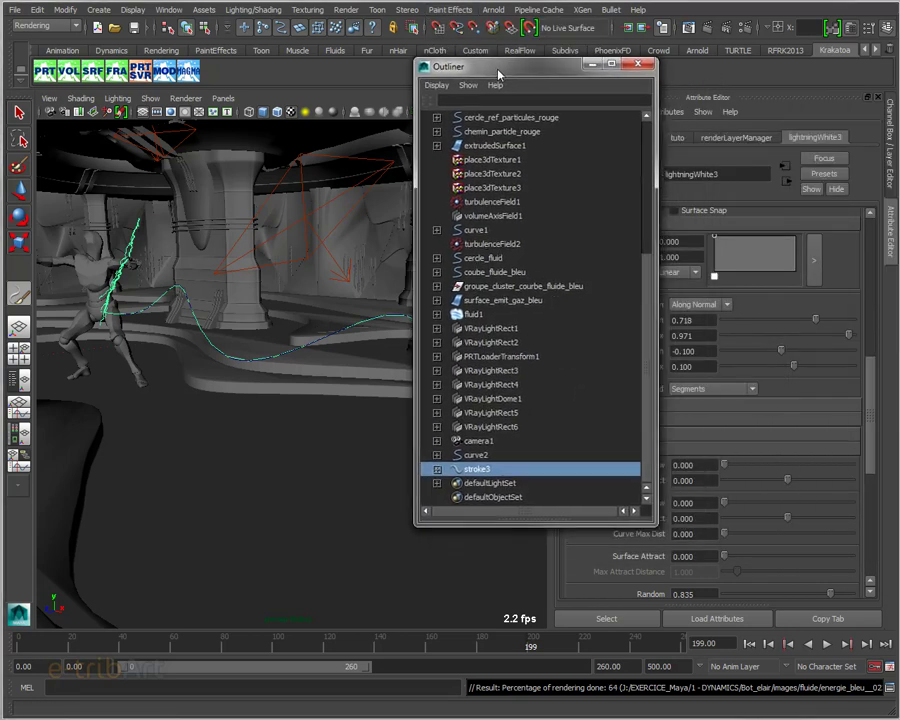
click(460, 454)
click(473, 468)
shift+click(472, 455)
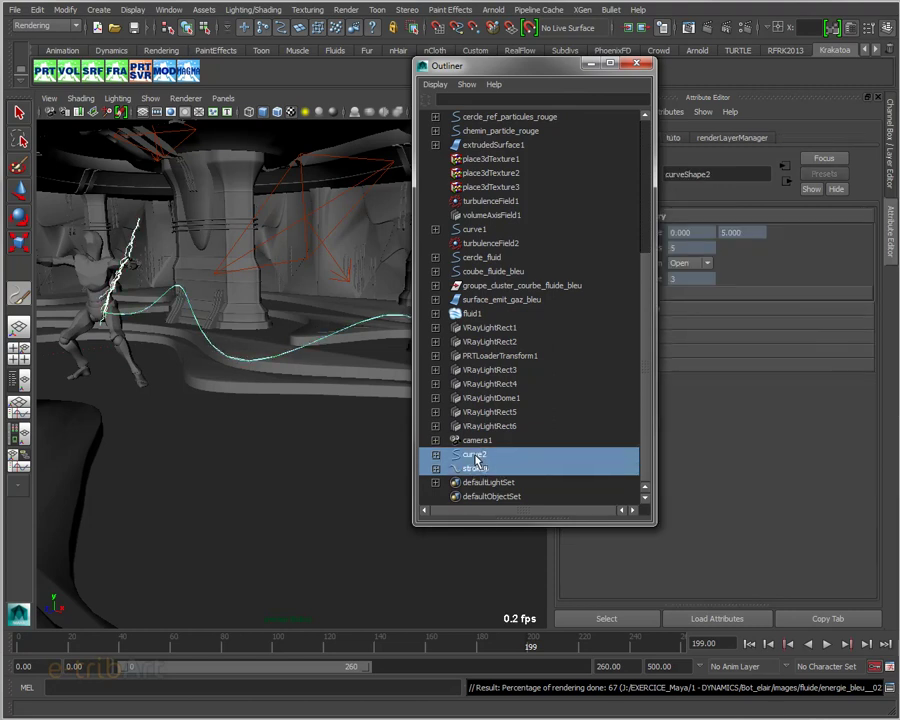
click(450, 9)
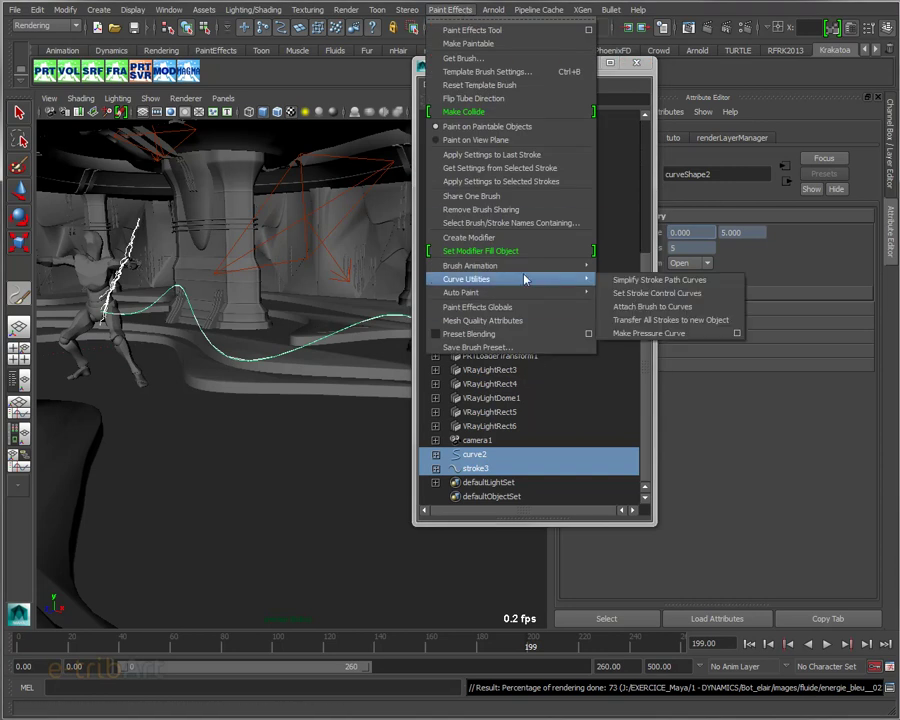
mouse_move(467, 279)
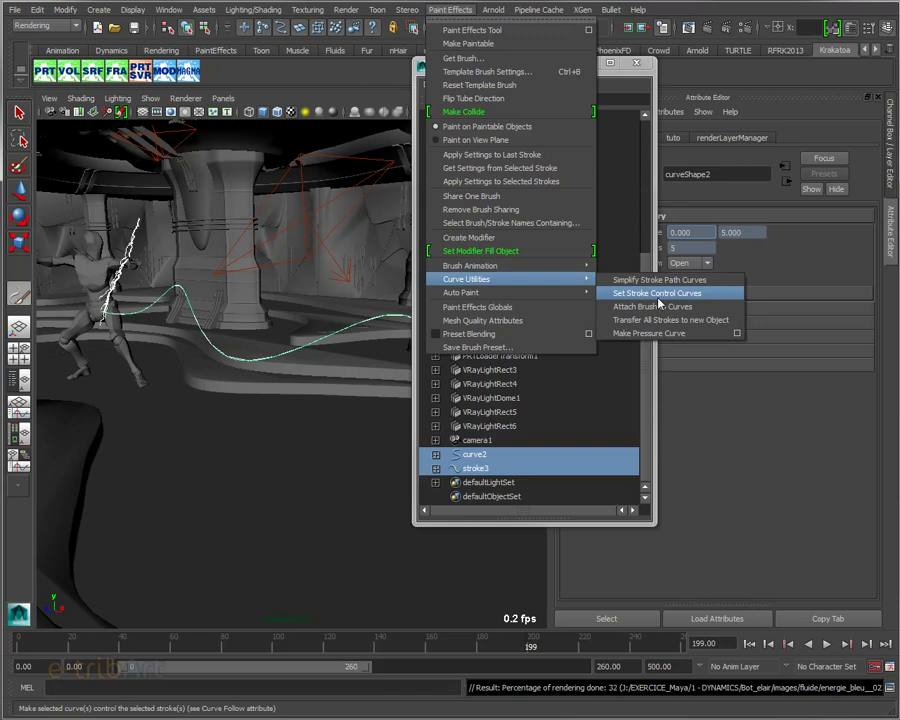
Step: Set curve2 as stroke3's control curve, select stroke3 alone, and move the Outliner away
click(658, 300)
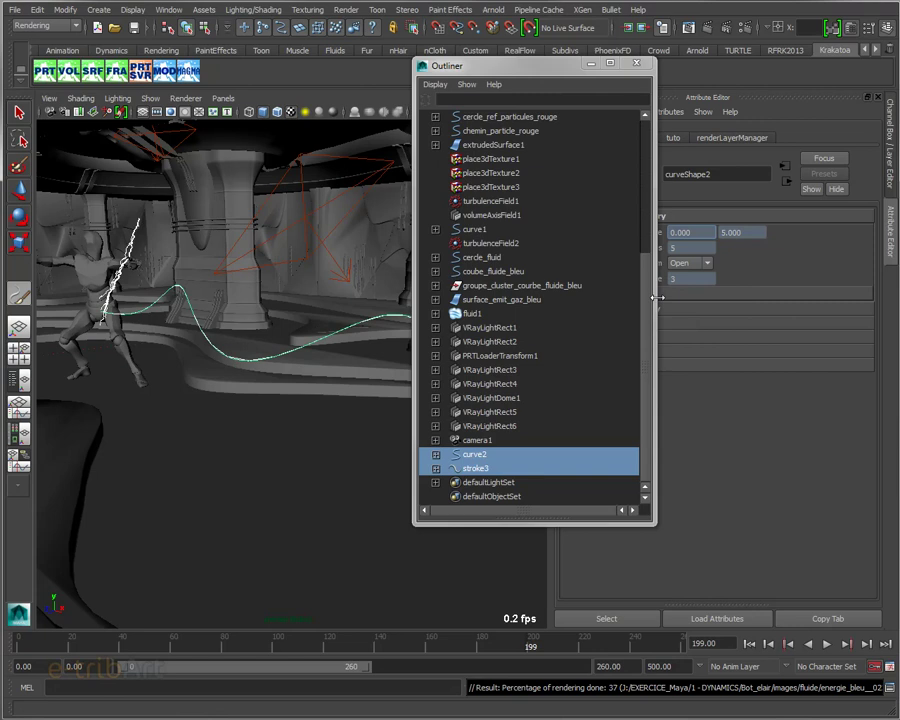
click(476, 468)
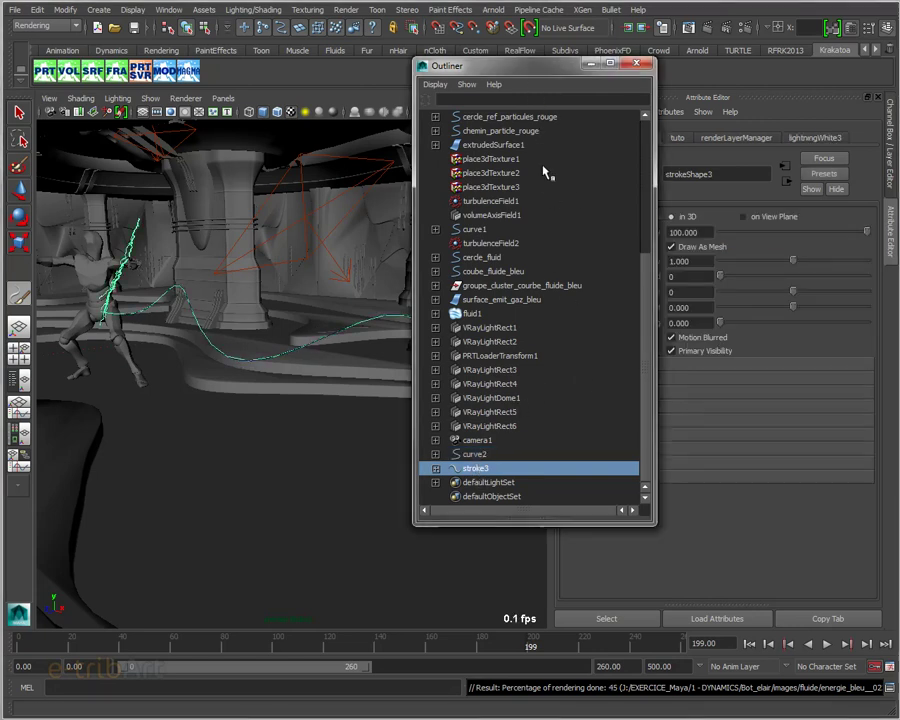
drag(470, 65, 833, 98)
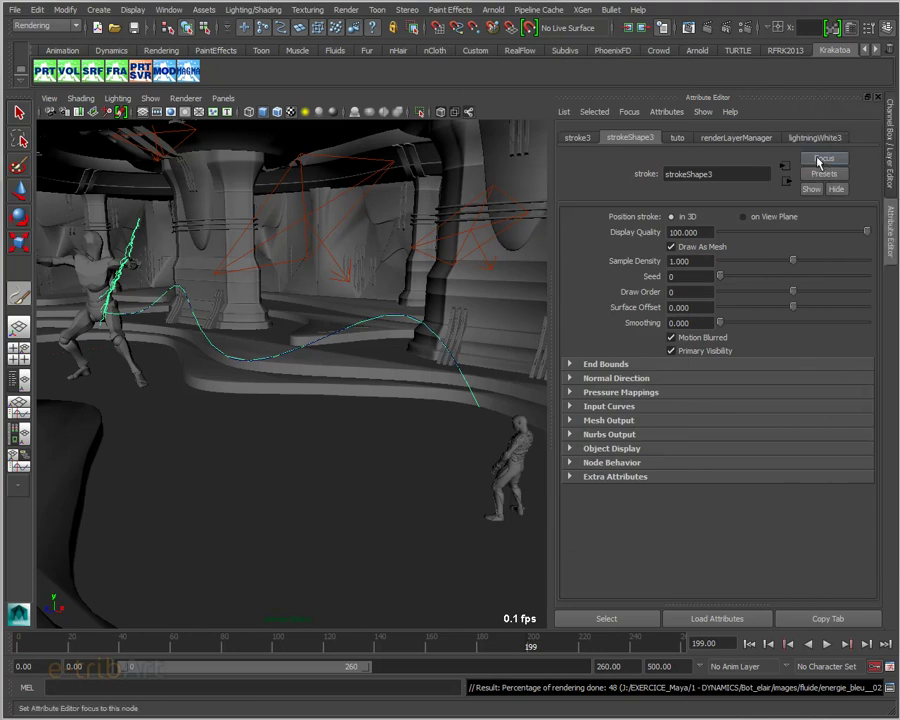
Step: Raise lightningWhite3's Curve Follow to 1.000 so the bolt traces curve2, then return to the Select Tool
click(815, 137)
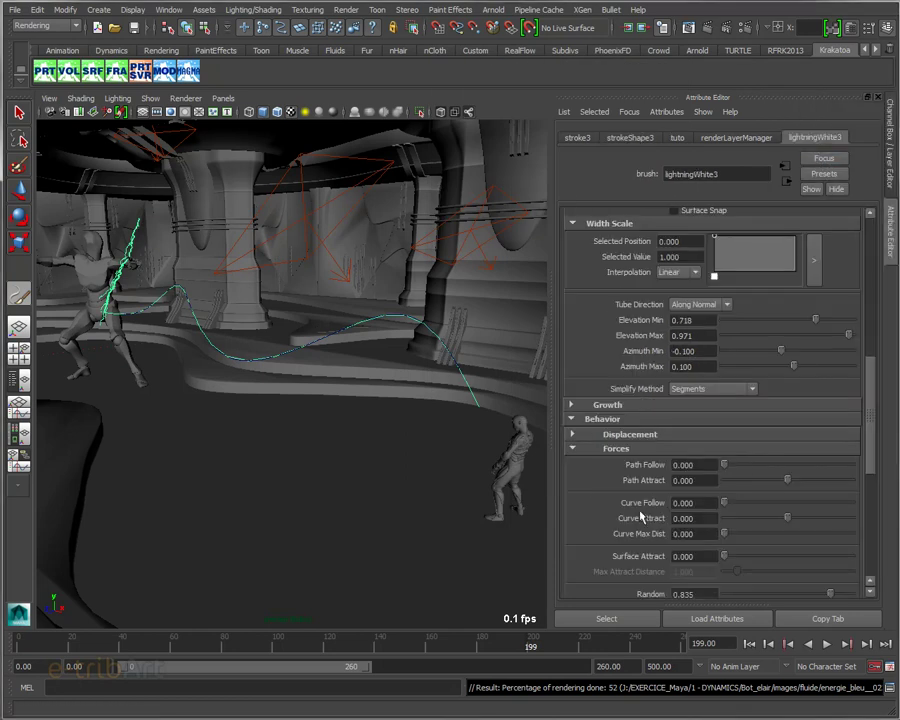
click(727, 504)
mouse_move(727, 506)
mouse_down()
mouse_move(874, 538)
mouse_move(692, 518)
mouse_move(875, 535)
mouse_up()
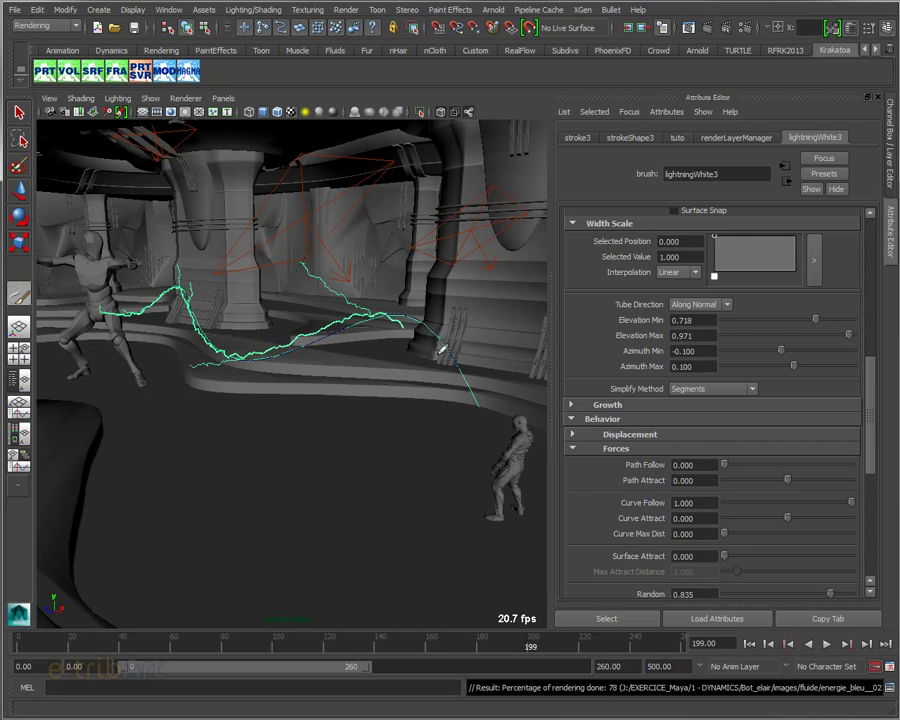
click(17, 118)
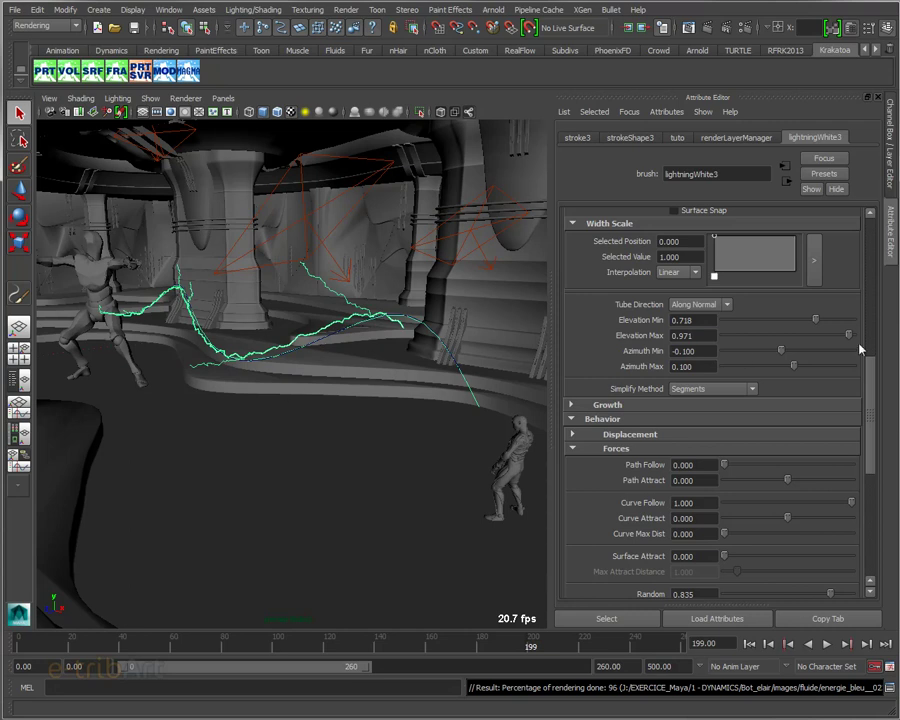
Step: Rotate the lightning's guide curve to roughly 178°, 28°, -182°
click(432, 362)
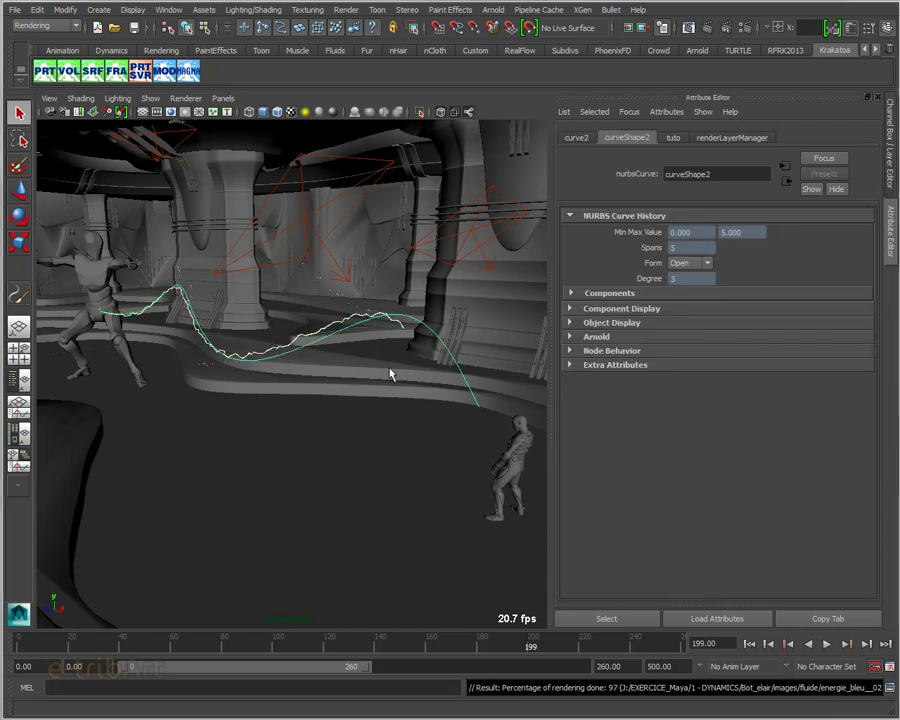
key(e)
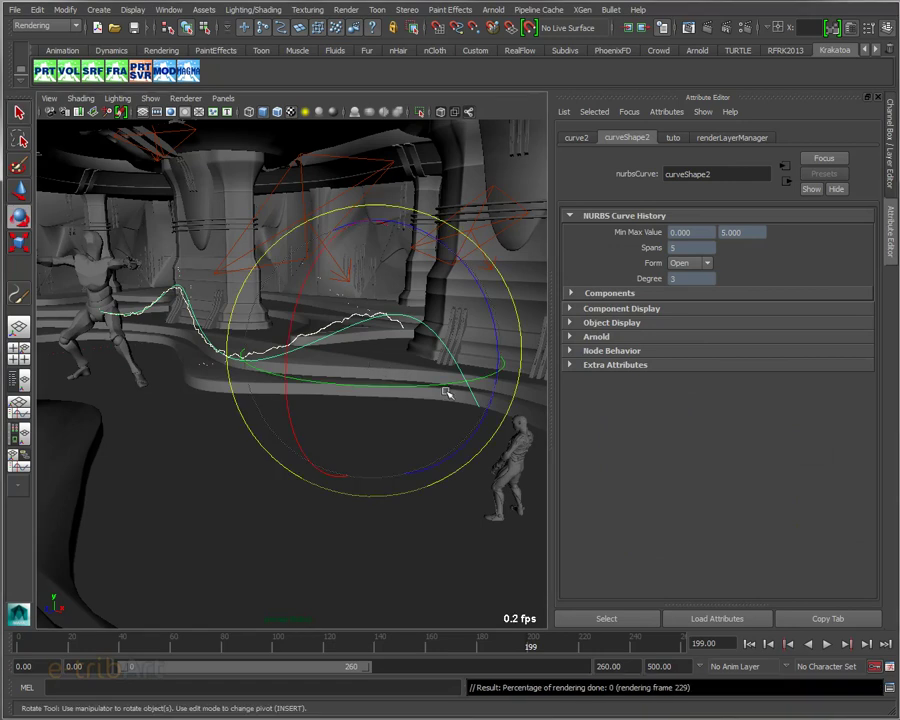
drag(443, 388, 283, 382)
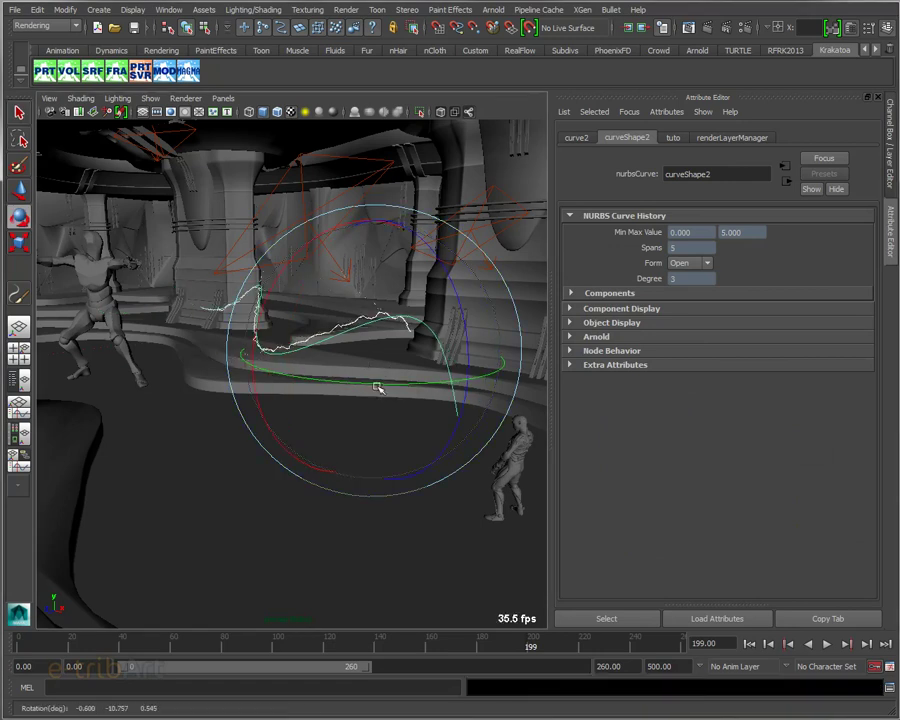
drag(426, 394, 243, 381)
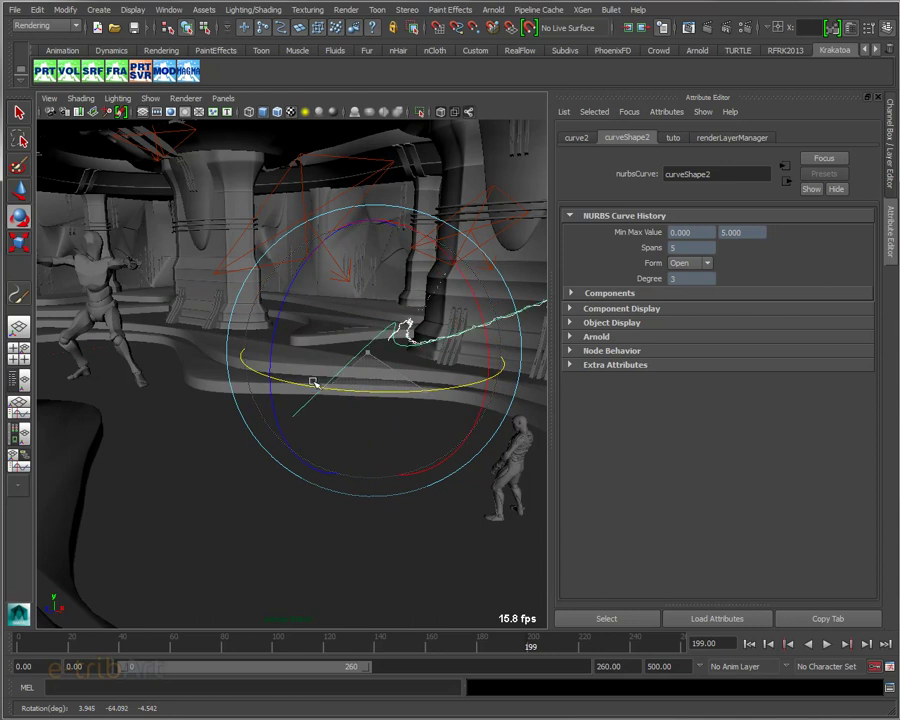
mouse_move(378, 394)
mouse_down()
mouse_move(260, 391)
mouse_move(272, 394)
mouse_up()
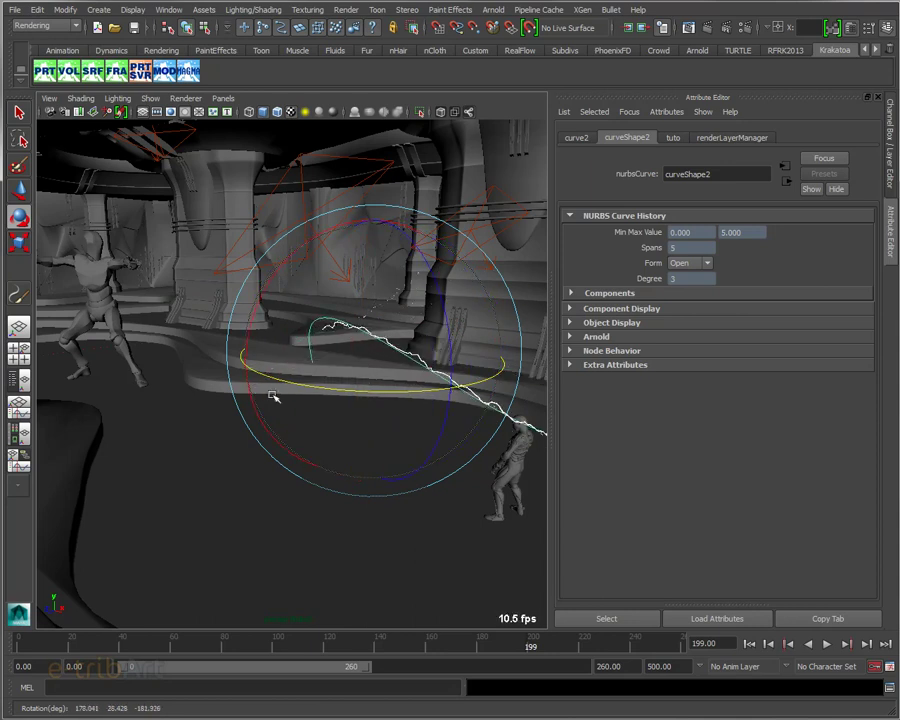
Step: Move the guide curve up and left into a new position between the characters
key(w)
mouse_move(367, 352)
mouse_down()
mouse_move(222, 318)
mouse_move(184, 296)
mouse_up()
mouse_move(230, 354)
alt+mouse_down()
mouse_move(193, 373)
mouse_move(108, 386)
mouse_move(296, 360)
mouse_move(316, 348)
mouse_move(312, 330)
alt+mouse_up()
mouse_move(180, 180)
mouse_down()
mouse_move(235, 203)
mouse_move(210, 180)
mouse_move(180, 164)
mouse_move(252, 234)
mouse_move(248, 320)
mouse_move(231, 325)
mouse_move(392, 327)
mouse_move(431, 357)
mouse_move(428, 341)
mouse_up()
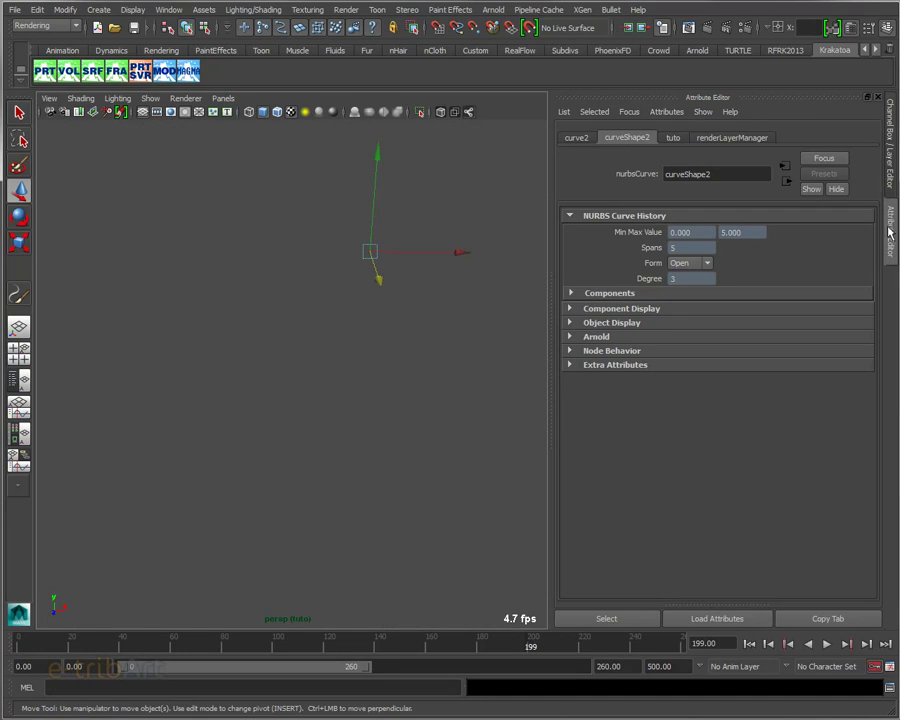
Step: Show the channel values and display layers, and hide the decor layer
click(891, 196)
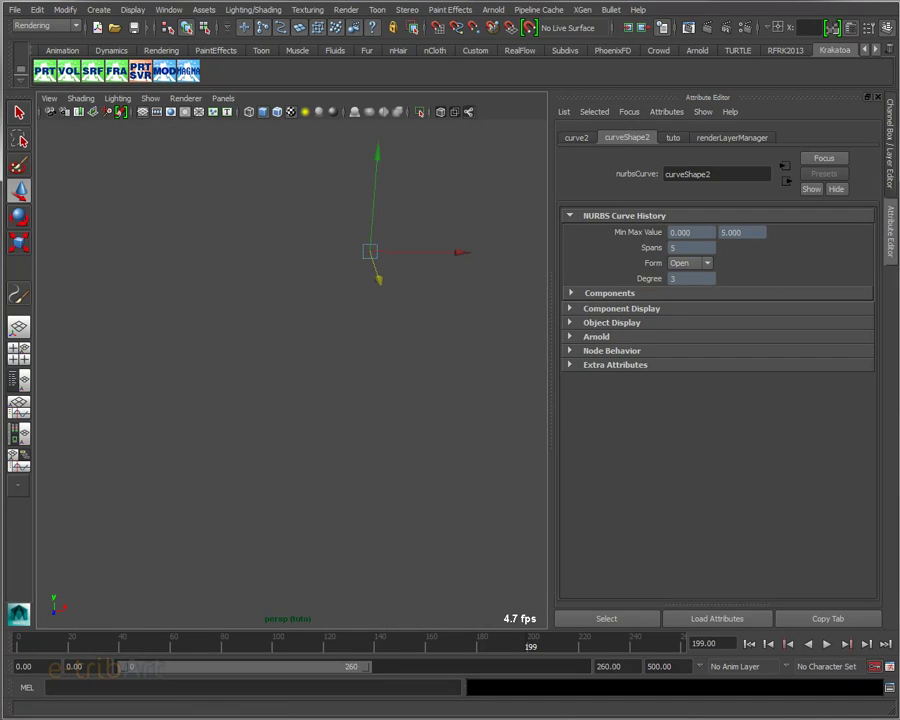
click(891, 187)
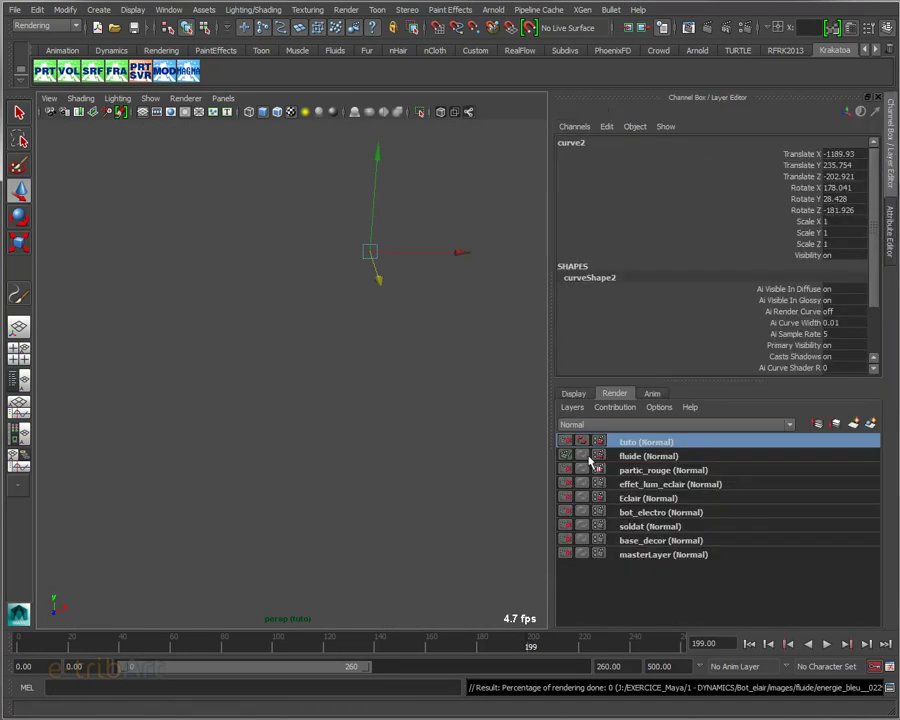
click(573, 393)
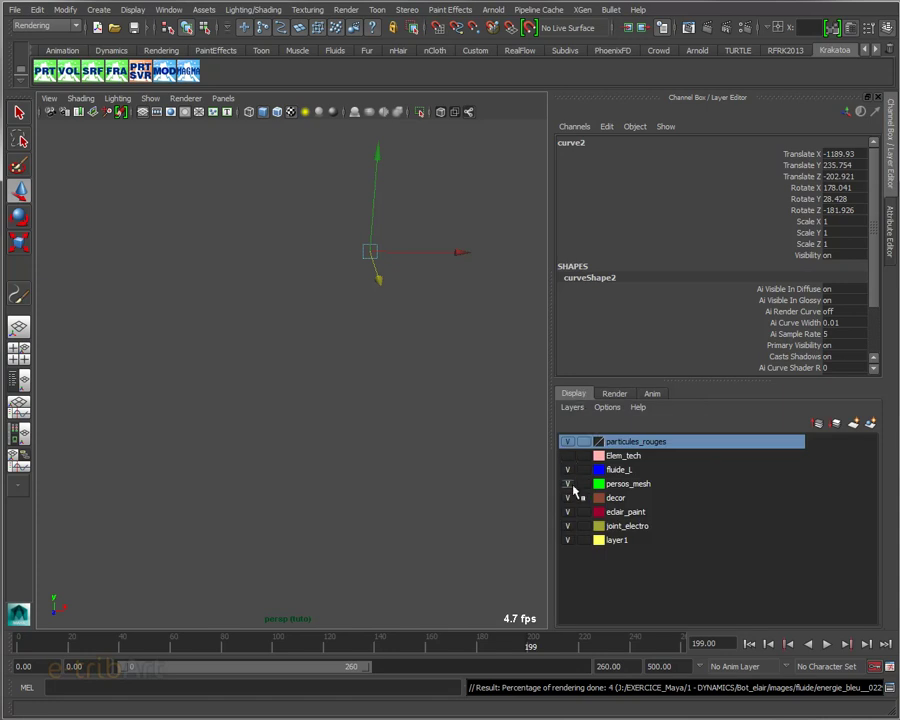
click(567, 497)
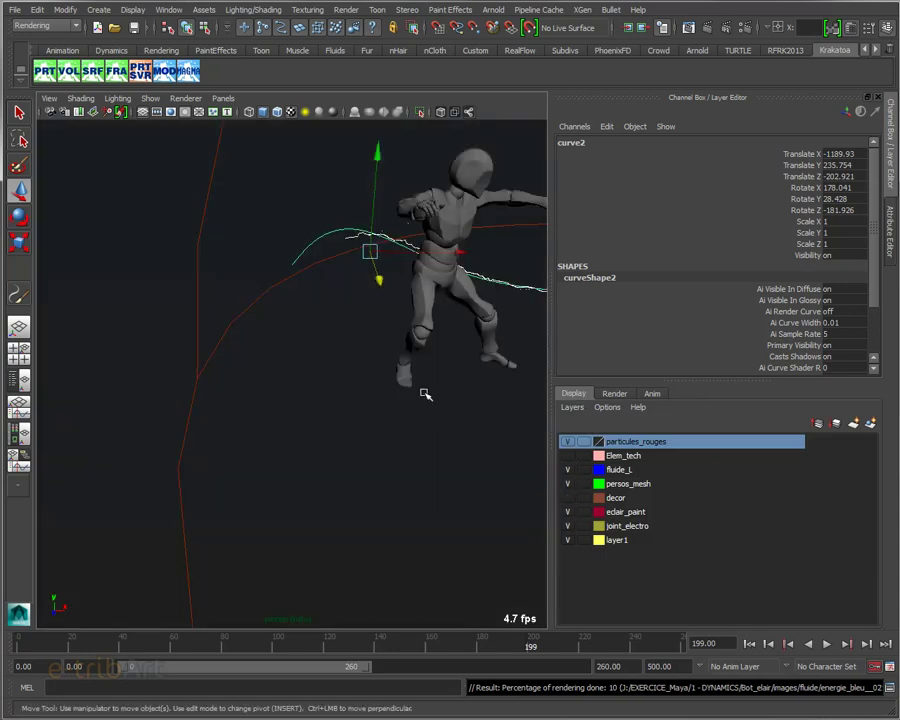
scroll(424, 390, down, 3)
Step: Move curve2 along X, Y and Z to Translate Z -137.899, then marquee-select one of its control vertices
mouse_move(427, 381)
alt+mouse_down()
mouse_move(281, 352)
mouse_move(326, 397)
mouse_move(291, 337)
alt+mouse_up()
drag(281, 293, 356, 292)
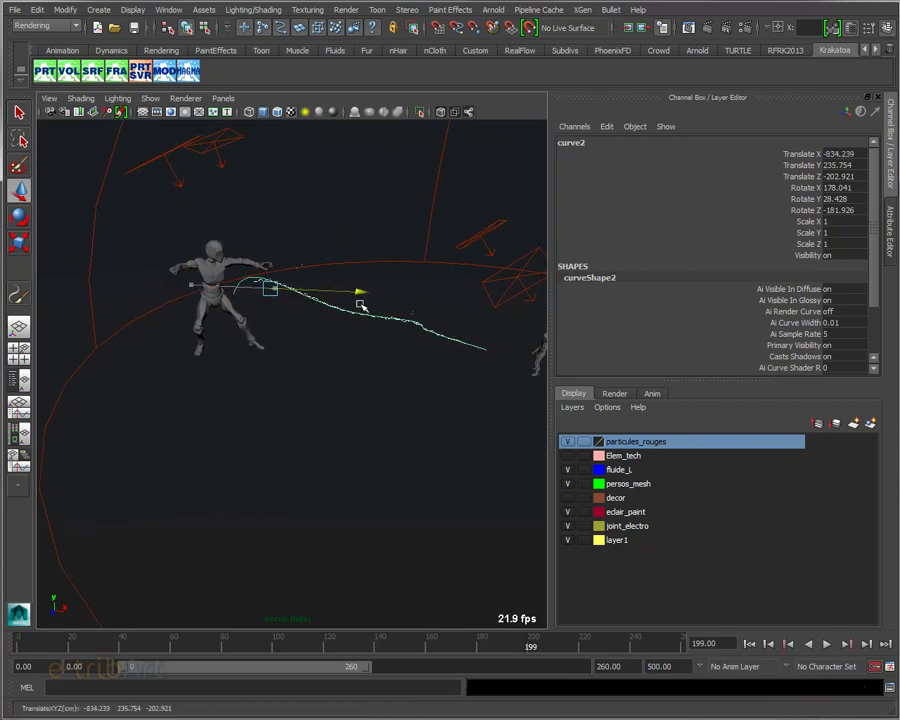
drag(272, 198, 266, 176)
mouse_move(358, 304)
alt+mouse_down()
mouse_move(324, 340)
mouse_move(245, 345)
mouse_move(255, 367)
alt+mouse_up()
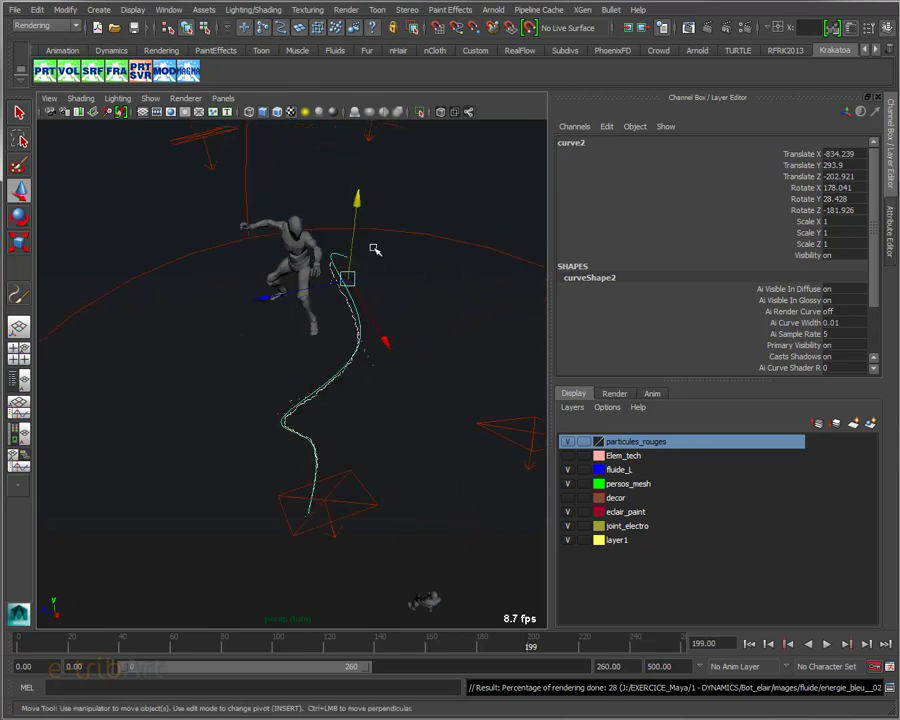
mouse_move(336, 312)
mouse_down()
mouse_move(284, 296)
mouse_move(291, 323)
mouse_up()
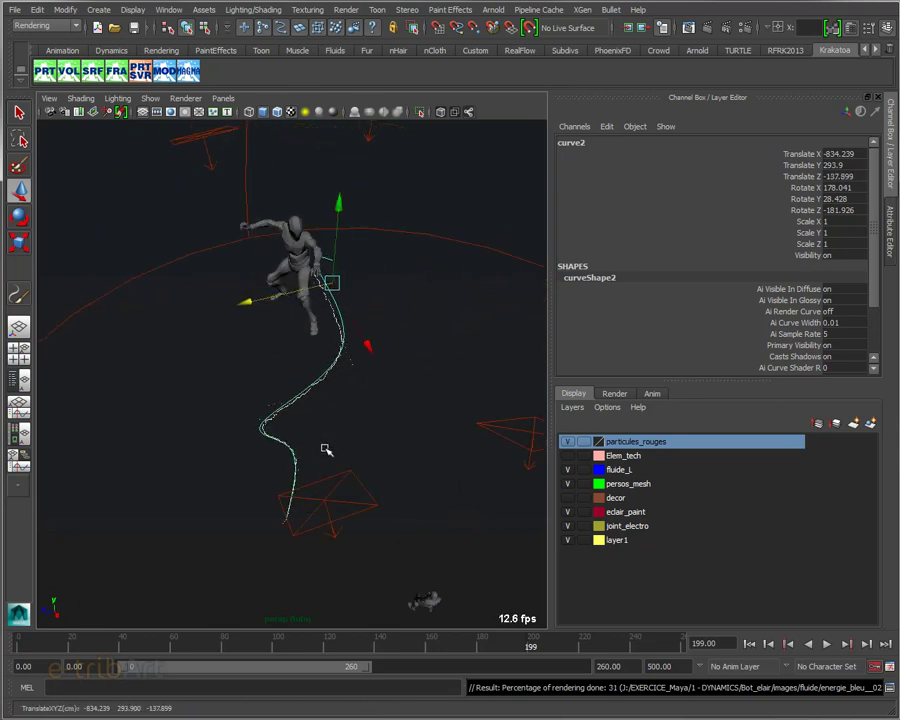
alt+drag(321, 488, 352, 440)
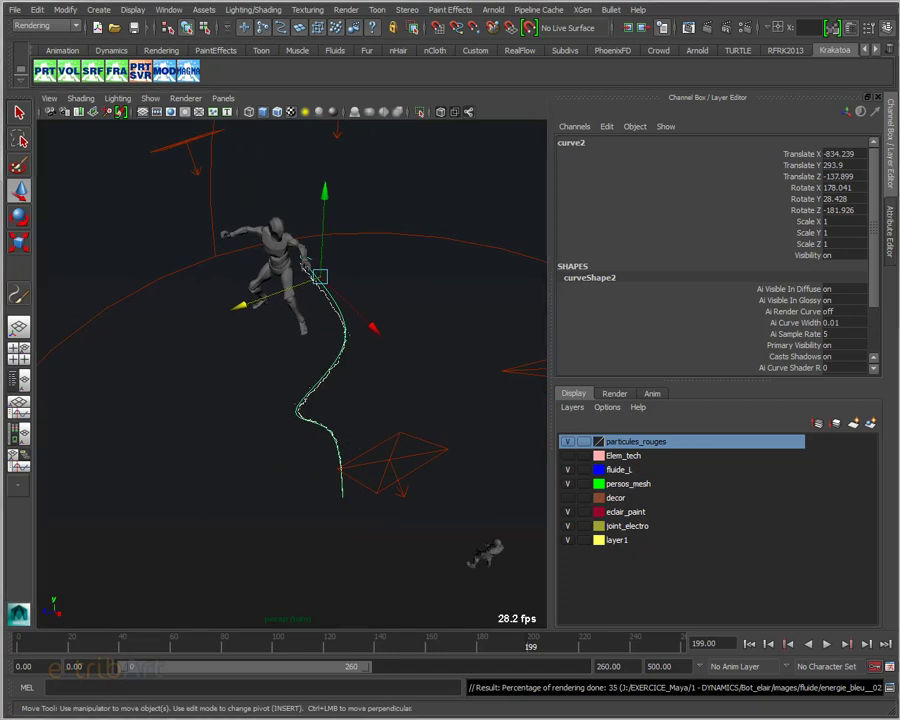
right_drag(372, 392, 297, 390)
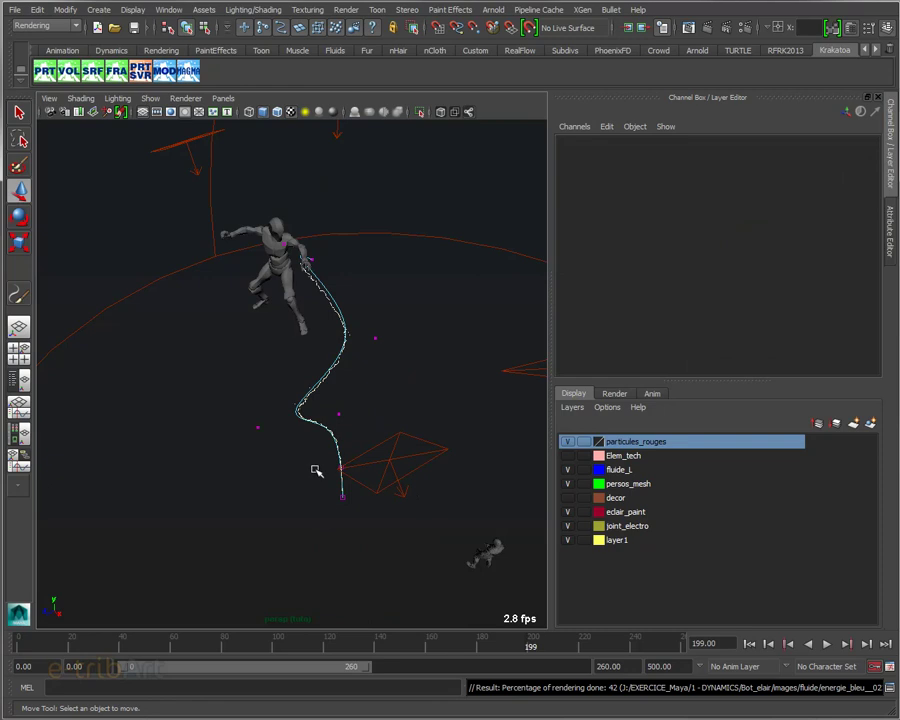
drag(239, 410, 283, 453)
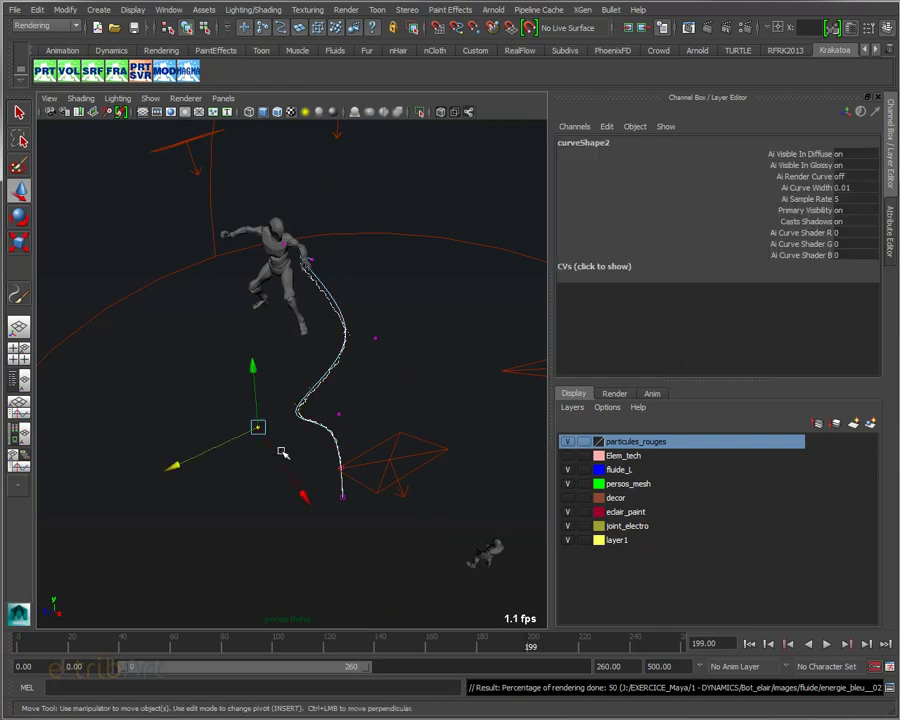
Step: Drag control vertex curve2.cv[2] down so the curve ends on the crouching figure
key(Left)
key(Right)
key(Right)
drag(282, 455, 470, 607)
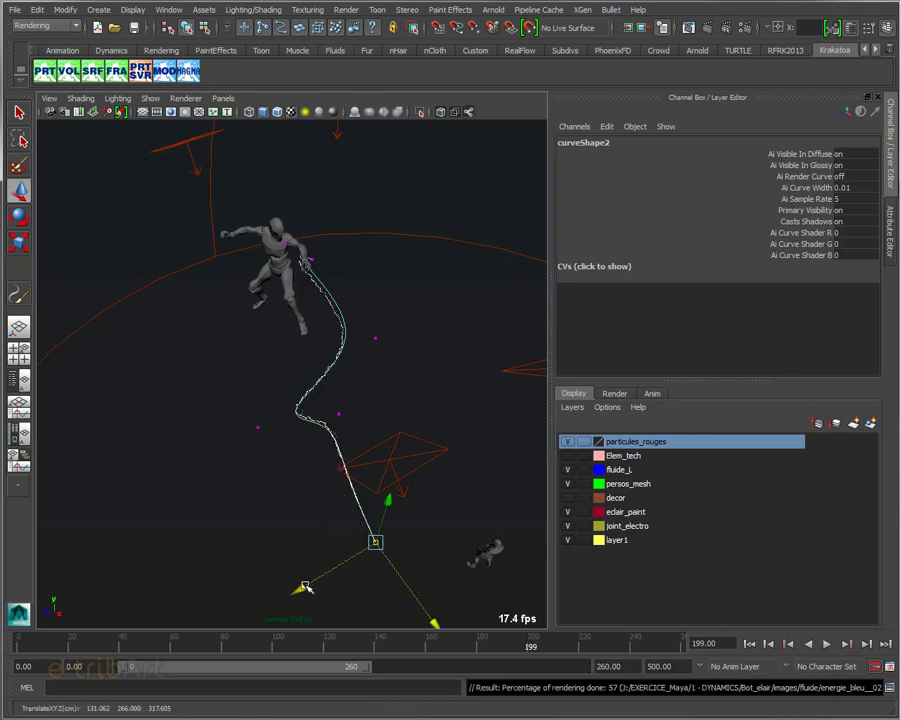
drag(300, 584, 358, 582)
drag(480, 594, 552, 637)
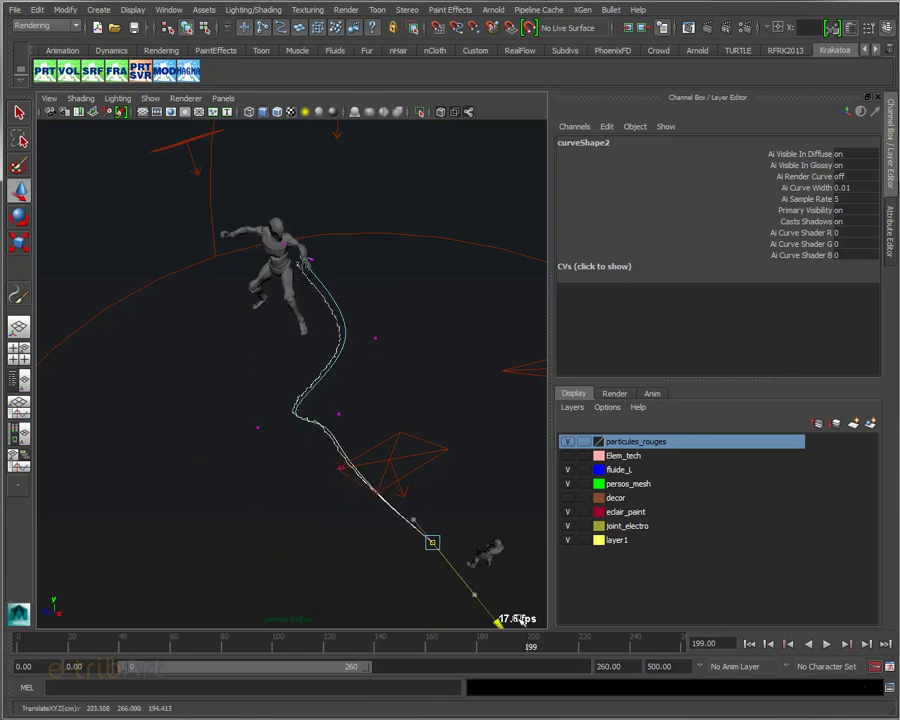
drag(396, 620, 419, 603)
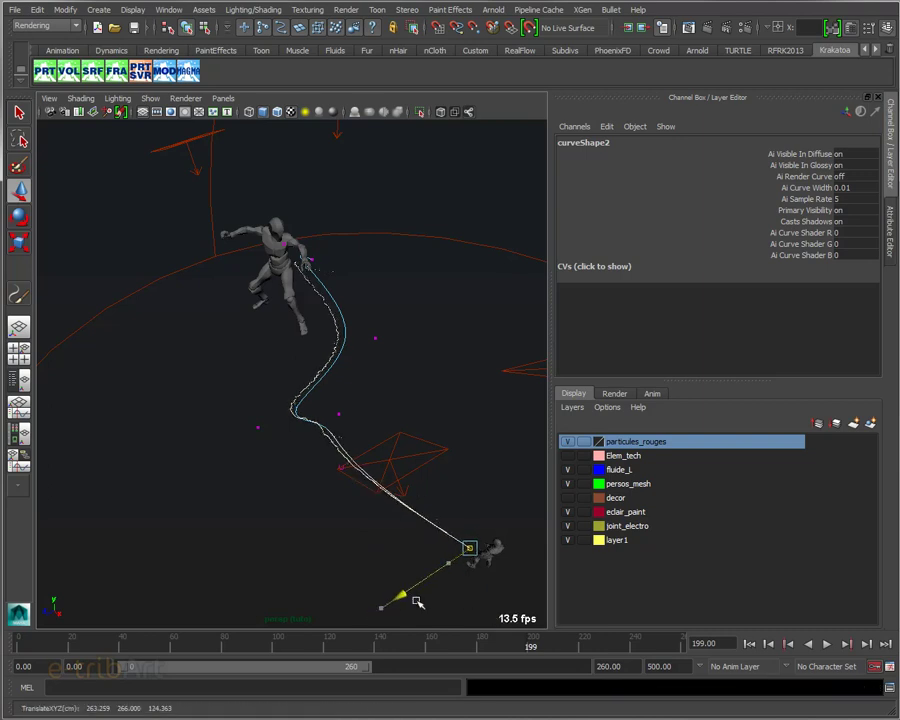
Step: Move the middle control vertex down and right to reshape the curve's midsection
key(Right)
key(Left)
key(Left)
drag(396, 570, 443, 631)
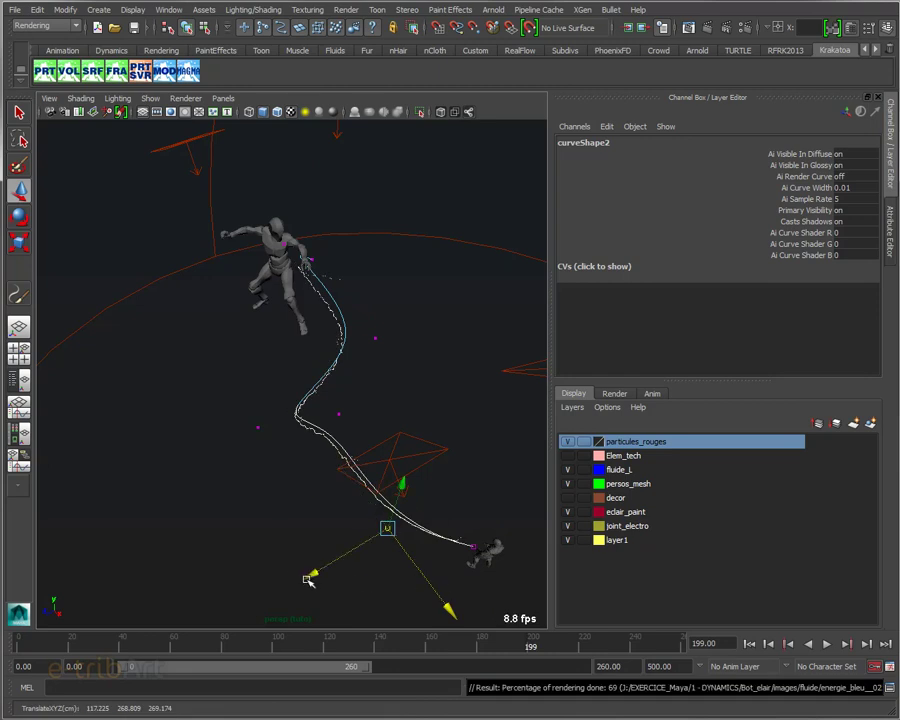
drag(311, 579, 352, 565)
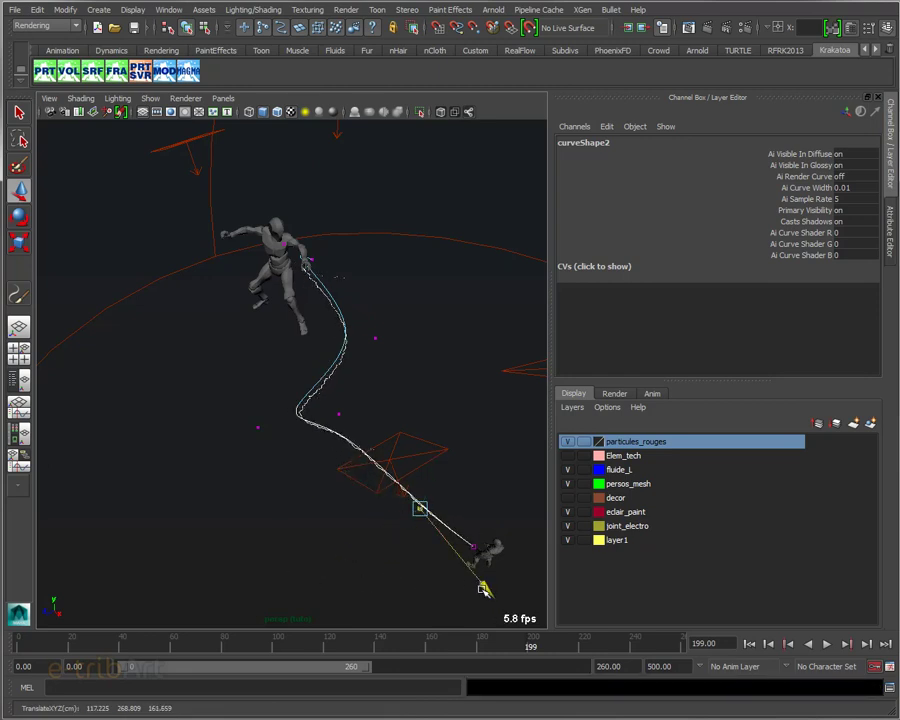
drag(469, 588, 481, 600)
Step: Move the upper control vertex left and up to form the loop, then reposition the render preview
key(Left)
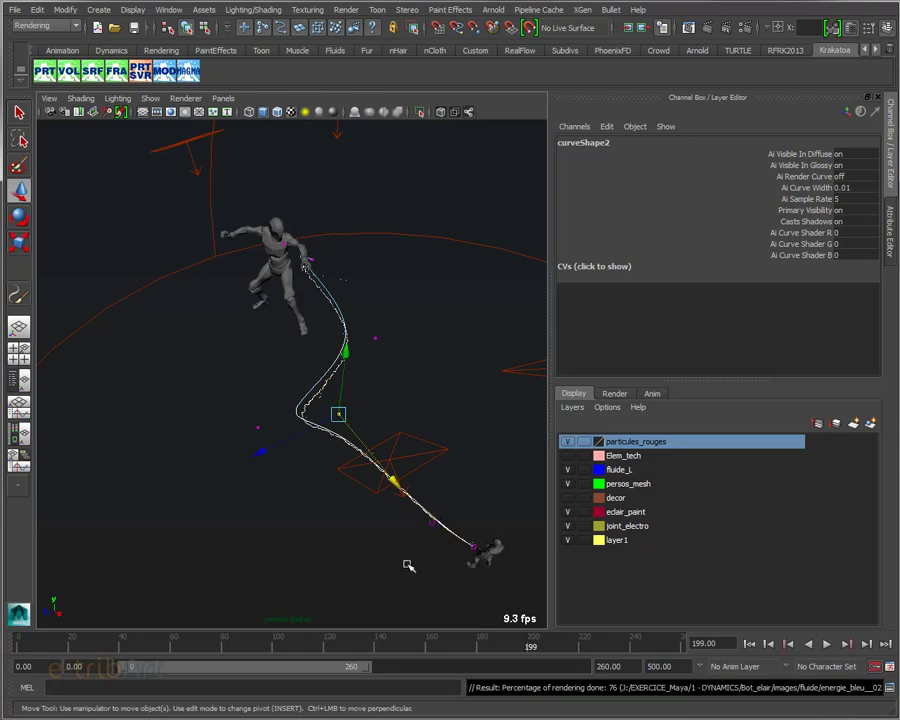
drag(236, 462, 214, 470)
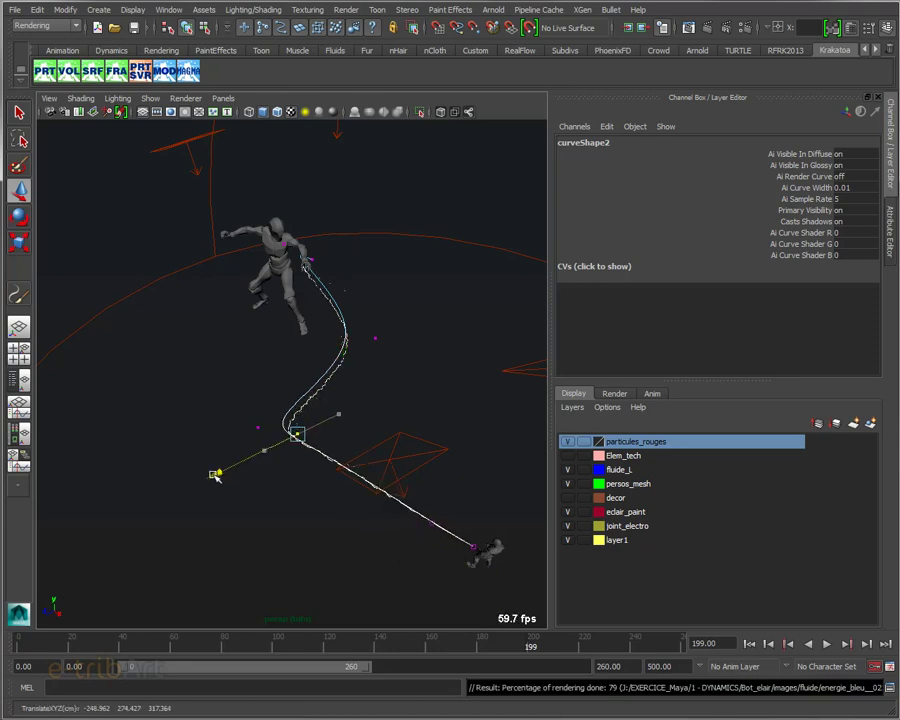
drag(297, 362, 297, 269)
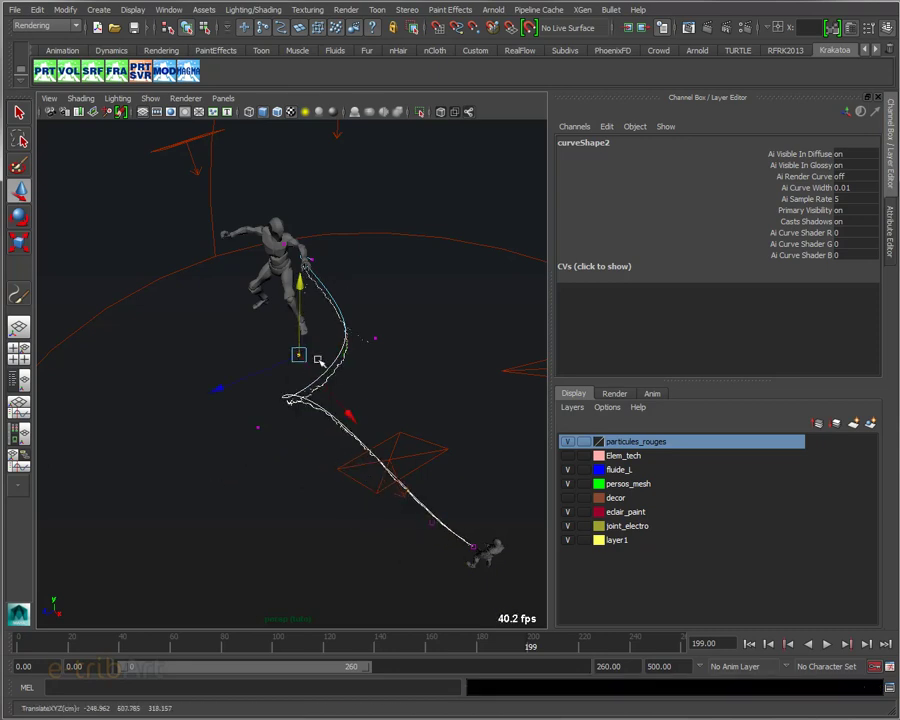
mouse_move(340, 410)
mouse_down()
mouse_move(393, 491)
mouse_move(420, 468)
mouse_move(420, 452)
mouse_move(298, 495)
mouse_move(317, 469)
mouse_move(257, 357)
mouse_up()
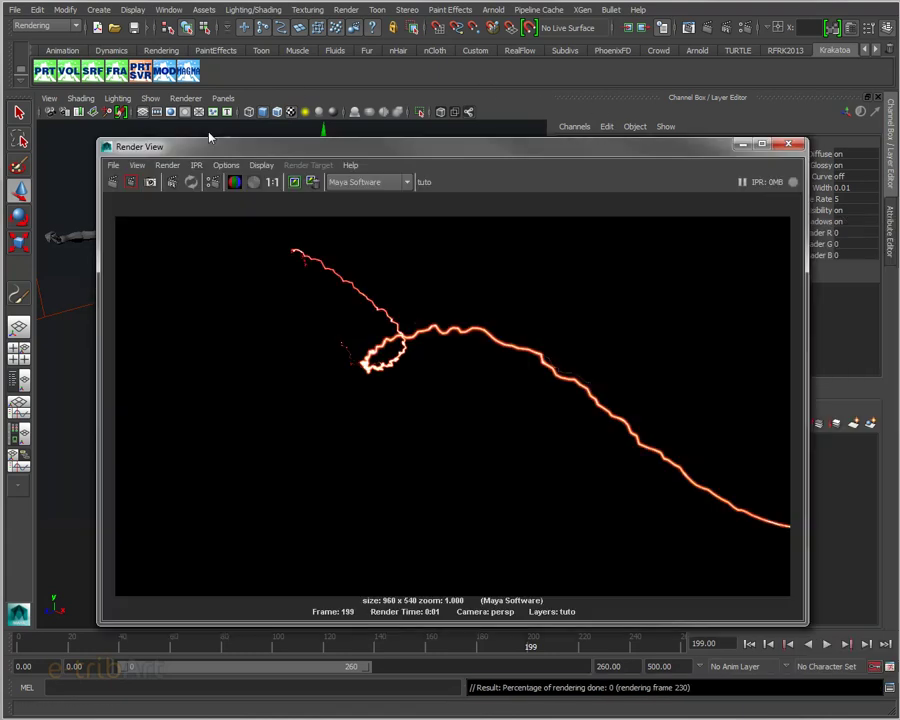
drag(212, 147, 228, 99)
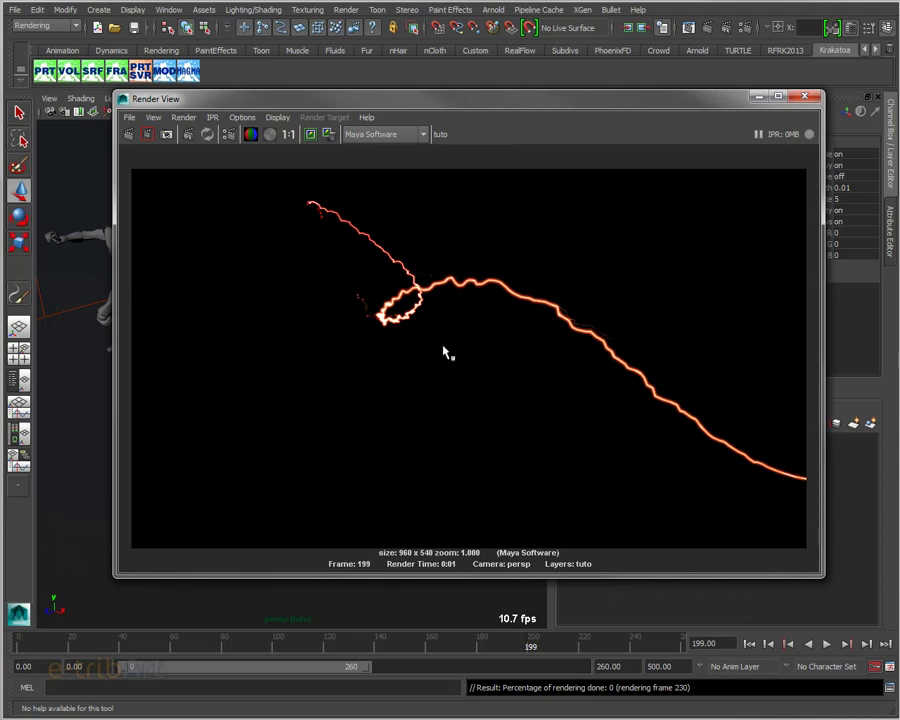
Step: Move the Render View aside, frame the lightning curve, and exit CV editing with F8
drag(454, 101, 899, 118)
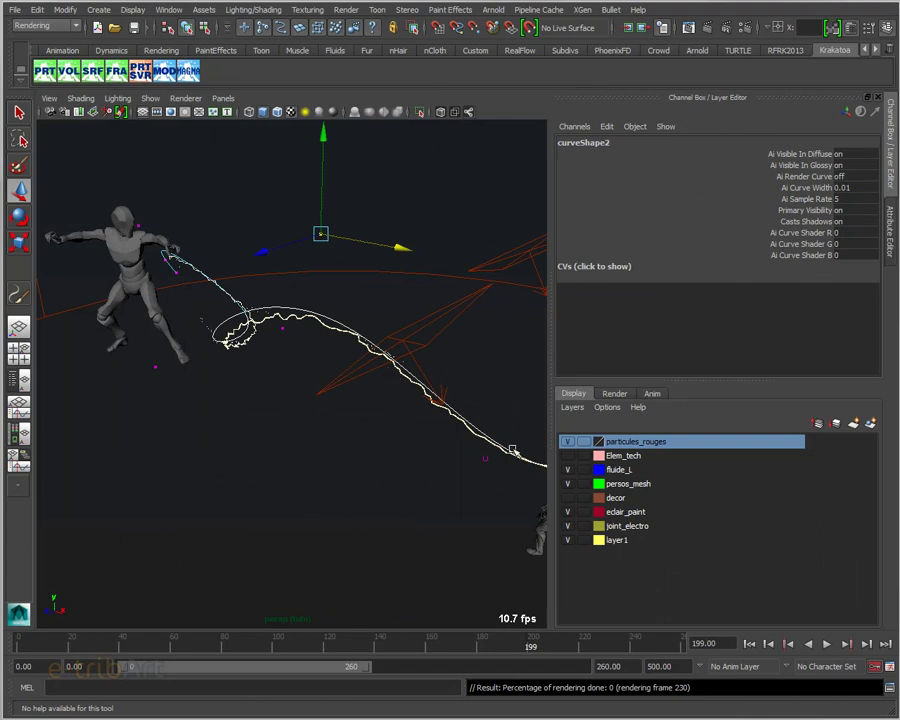
mouse_move(307, 348)
alt+mouse_down()
mouse_move(280, 362)
mouse_move(266, 390)
mouse_move(279, 374)
mouse_move(408, 382)
alt+mouse_up()
scroll(290, 362, down, 3)
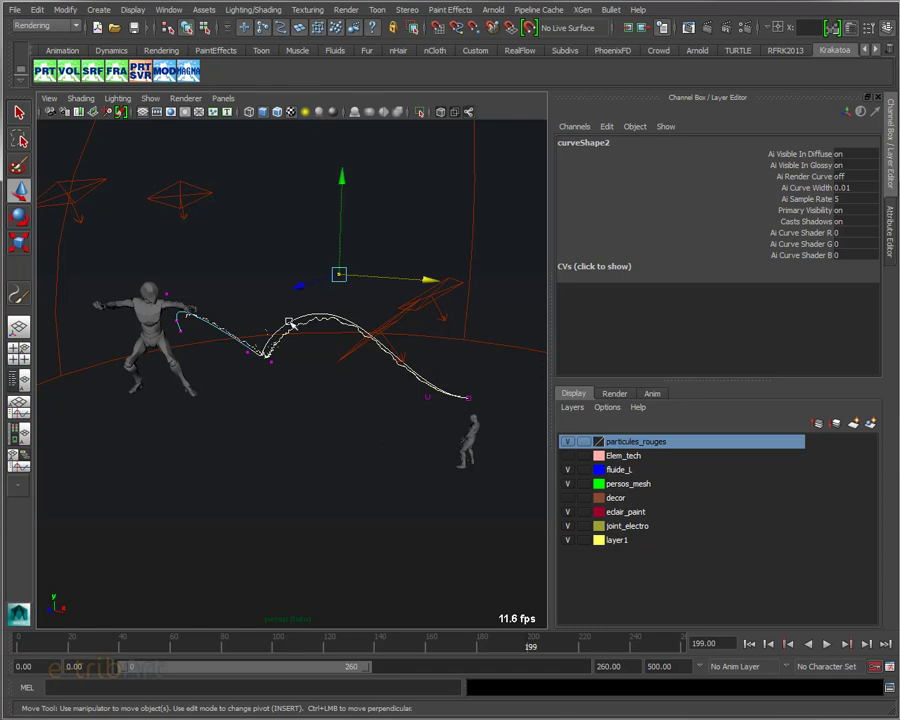
alt+drag(315, 358, 308, 354)
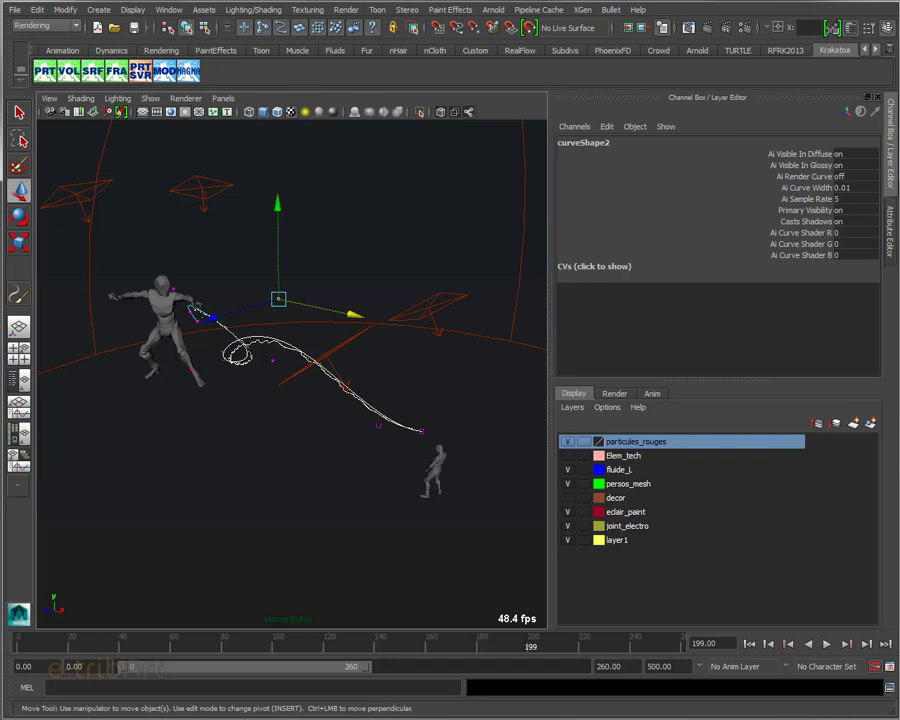
key(F8)
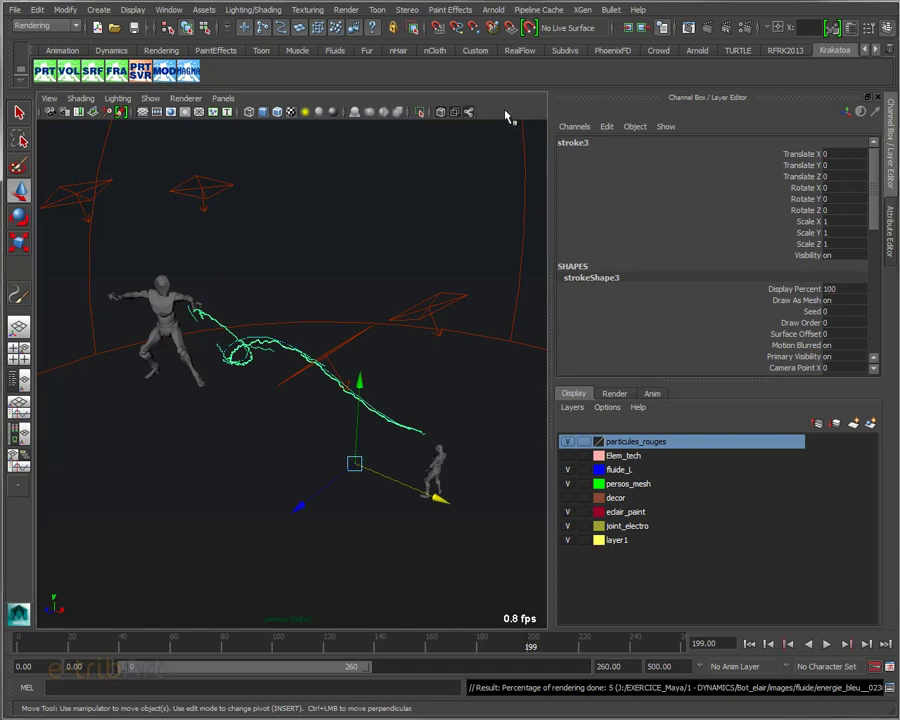
Step: Give lightningWhite3 tube lengths 4.541–4.973, Tube Width 1 of 0.070 and Tube Width 2 of 0.060
key(ctrl+a)
click(813, 137)
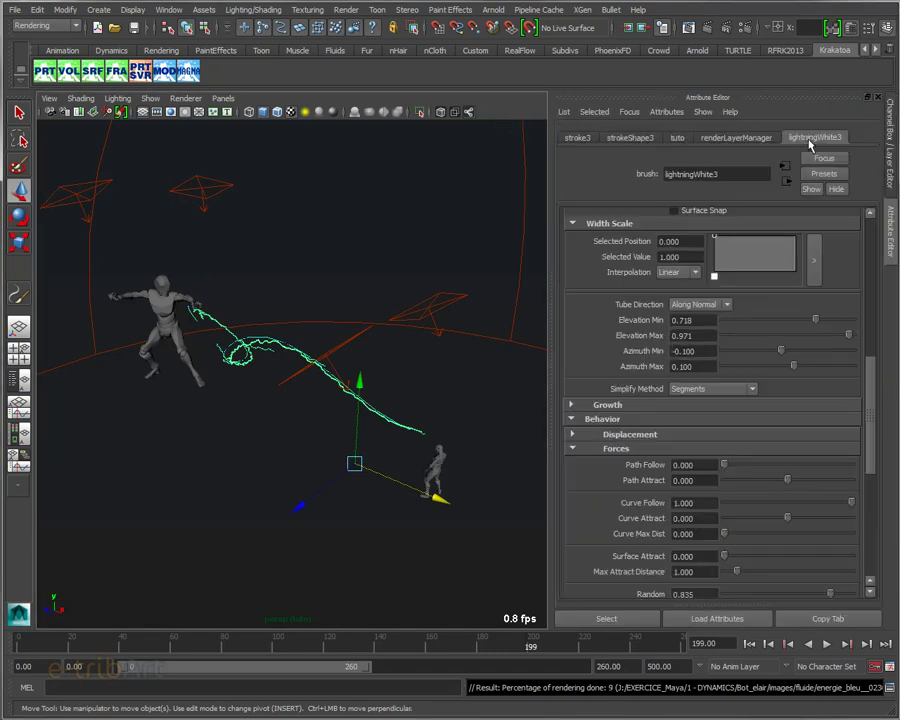
drag(868, 367, 868, 399)
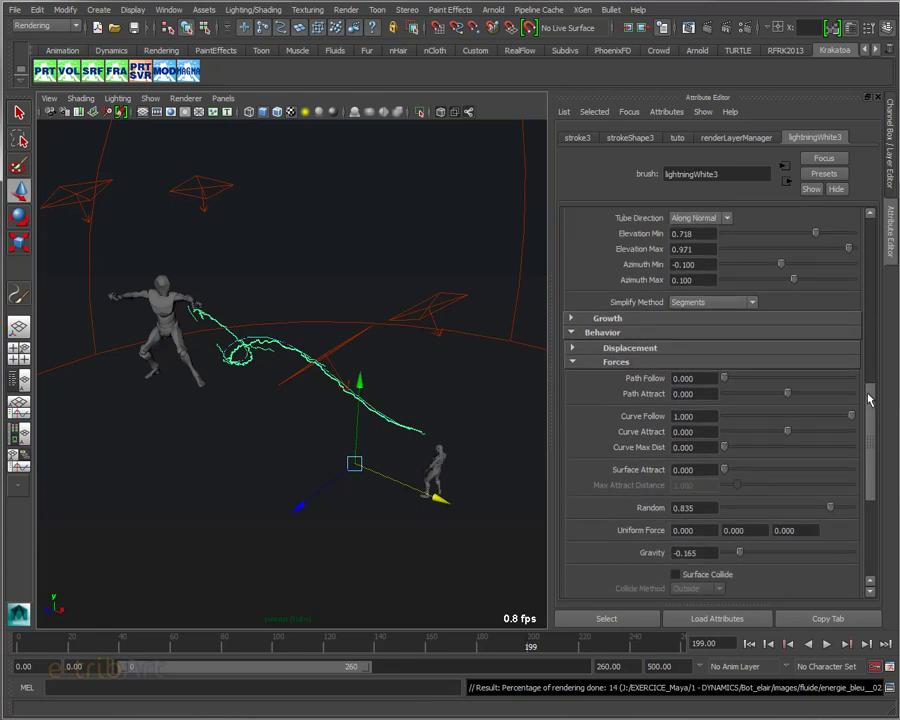
drag(868, 422, 866, 298)
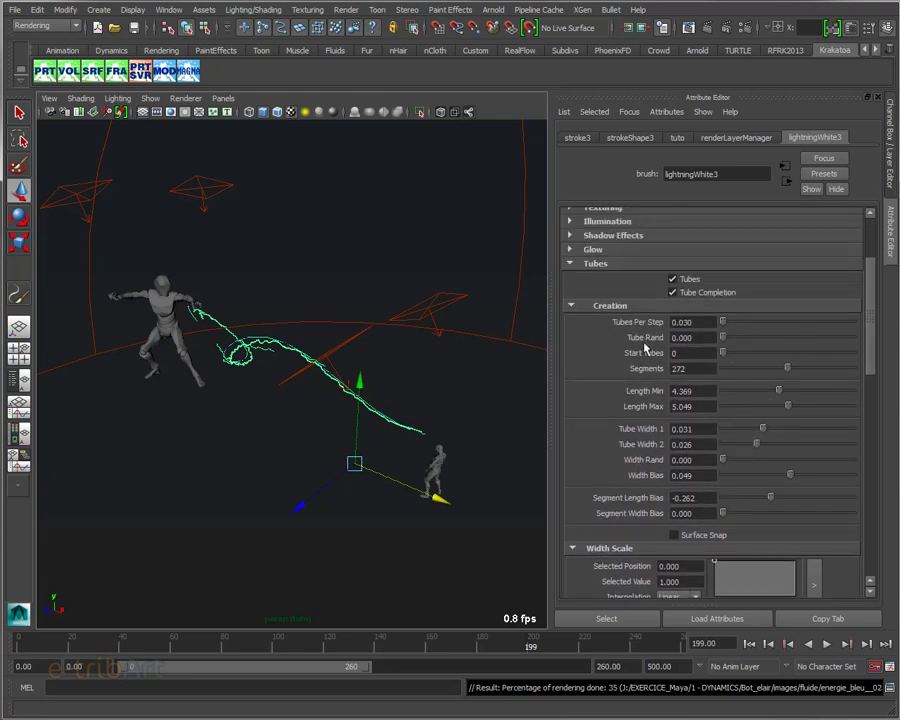
mouse_move(790, 409)
mouse_down()
mouse_move(819, 412)
mouse_move(763, 396)
mouse_move(781, 395)
mouse_up()
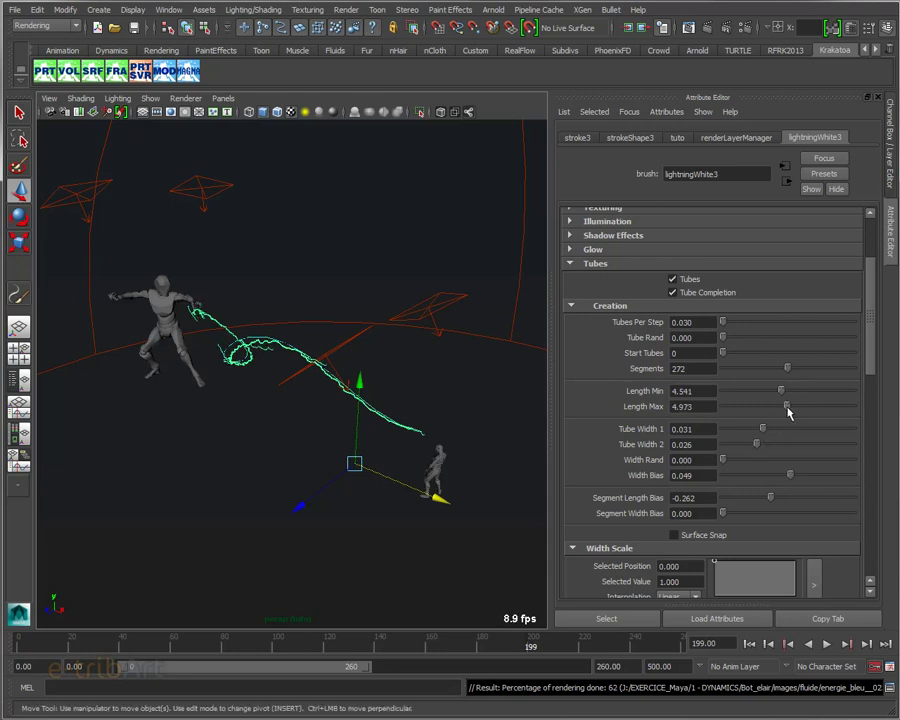
mouse_move(763, 433)
mouse_down()
mouse_move(872, 430)
mouse_move(719, 440)
mouse_move(844, 438)
mouse_move(814, 441)
mouse_up()
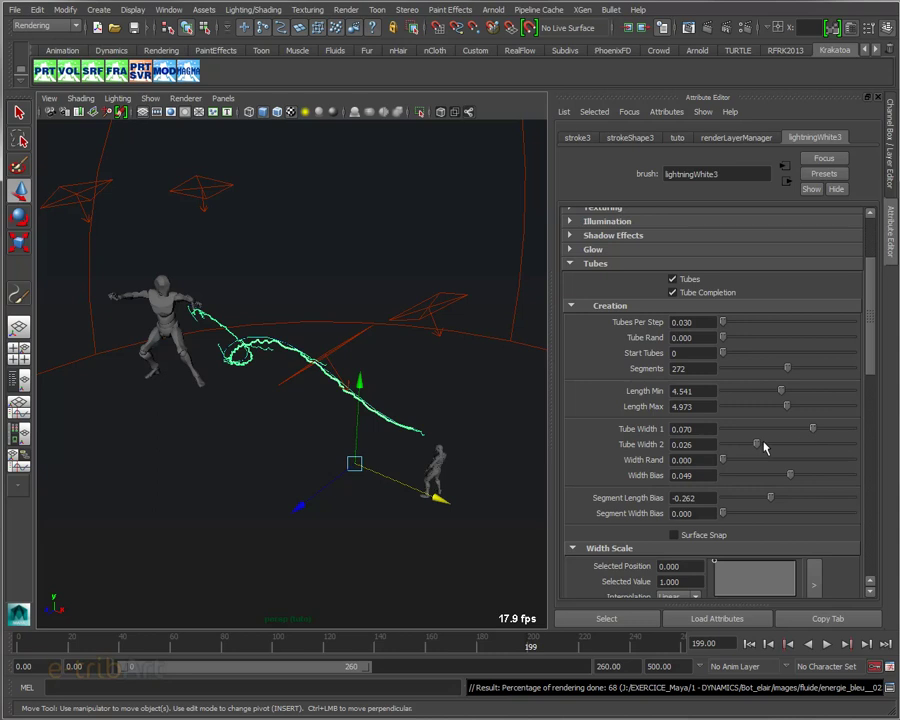
mouse_move(757, 449)
mouse_down()
mouse_move(814, 446)
mouse_move(798, 448)
mouse_up()
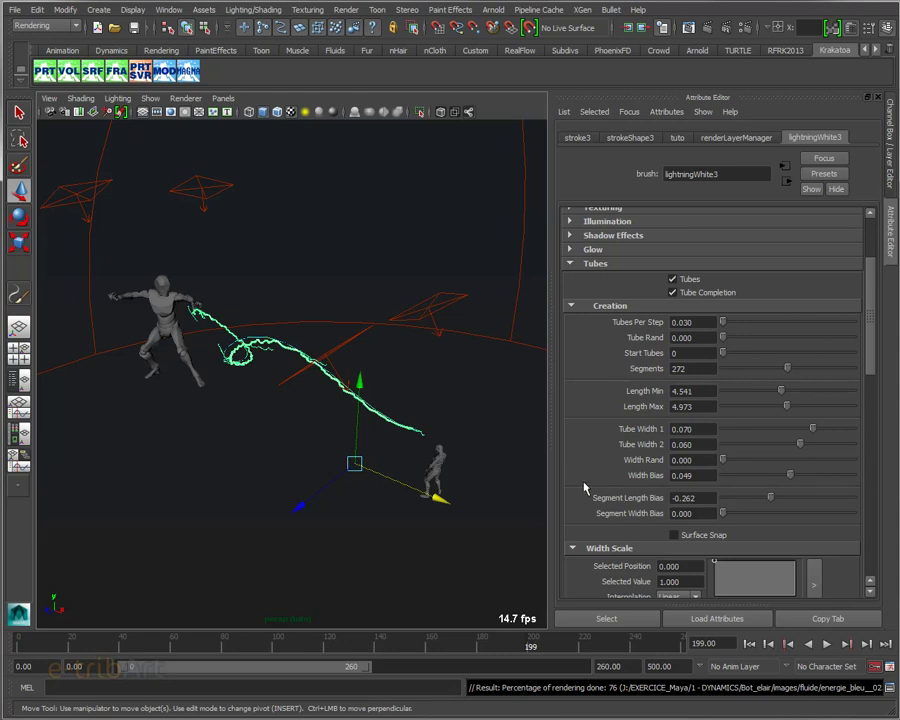
Step: Zoom in on the lightning stroke and expand the brush's Growth section, where only Twigs is on
scroll(367, 424, up, 3)
mouse_move(367, 424)
alt+mouse_down()
mouse_move(386, 437)
mouse_move(370, 440)
mouse_move(236, 355)
alt+mouse_up()
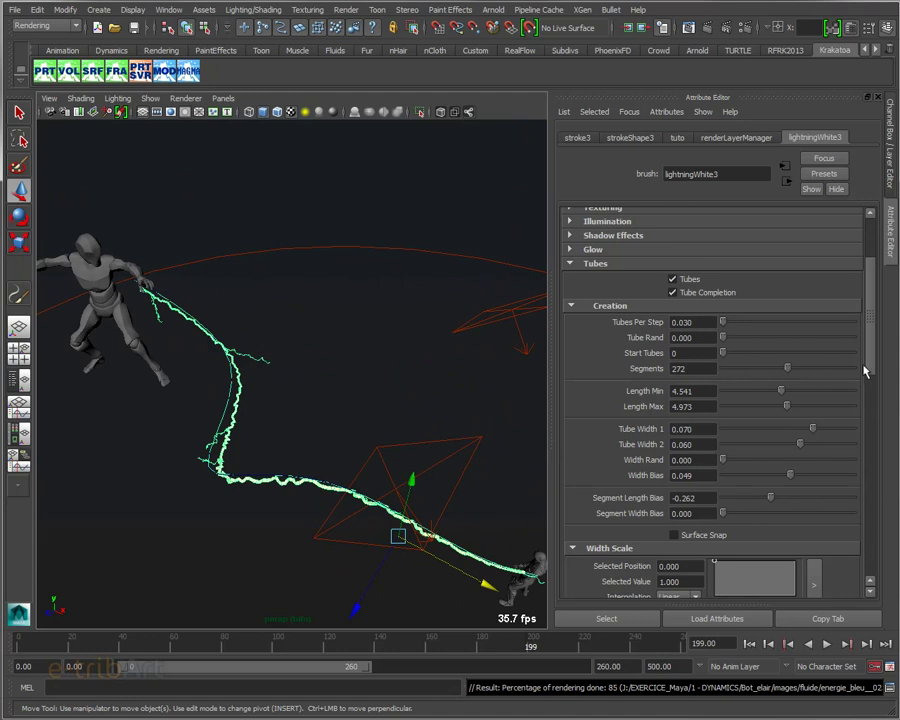
mouse_move(868, 369)
mouse_down()
mouse_move(865, 444)
mouse_move(868, 367)
mouse_up()
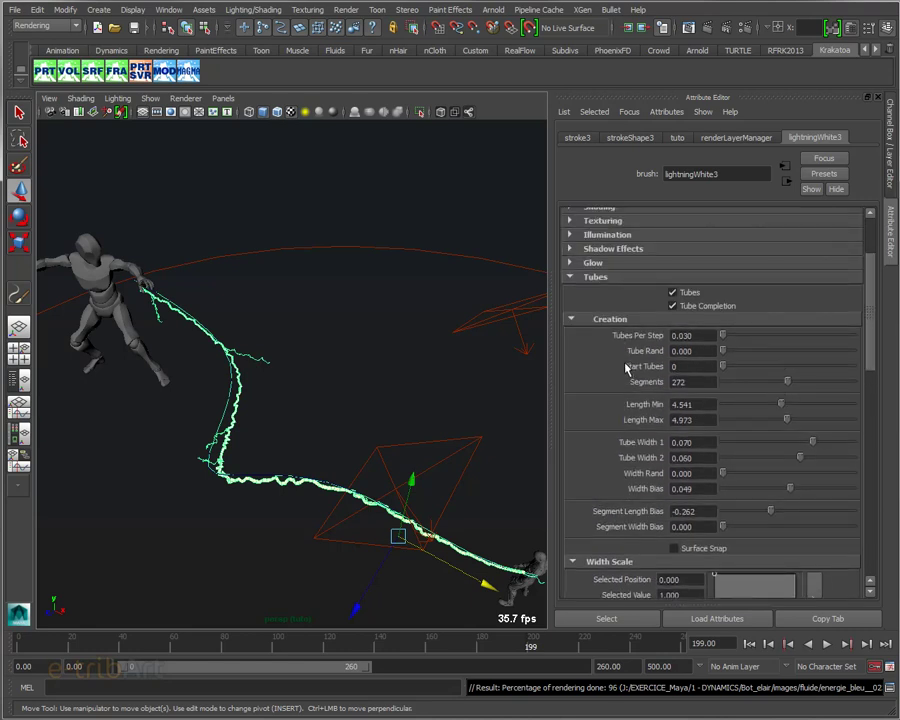
drag(868, 366, 868, 402)
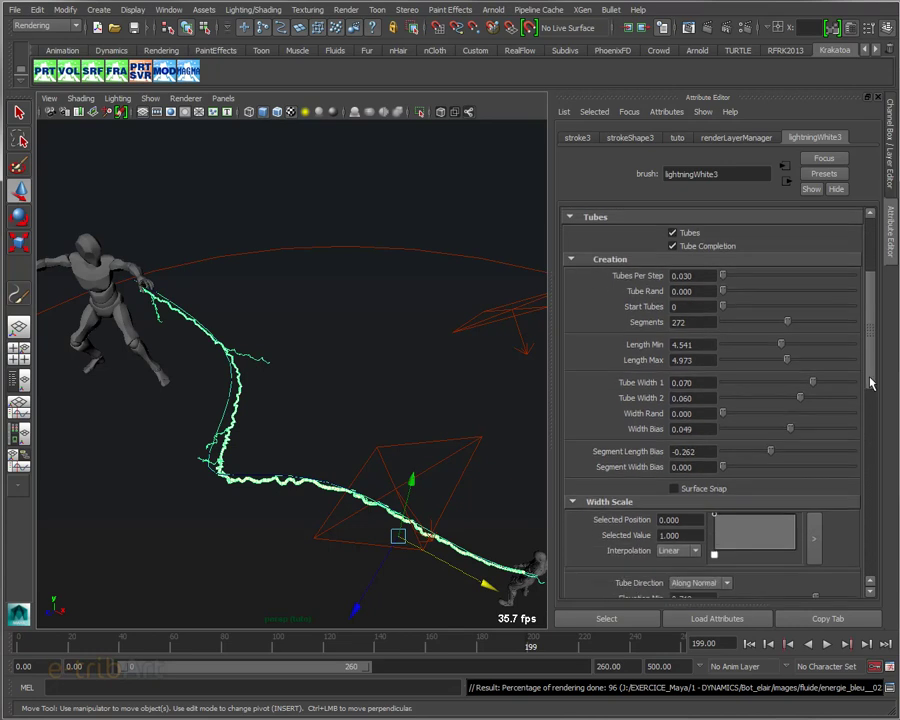
scroll(727, 443, down, 5)
scroll(727, 443, down, 1)
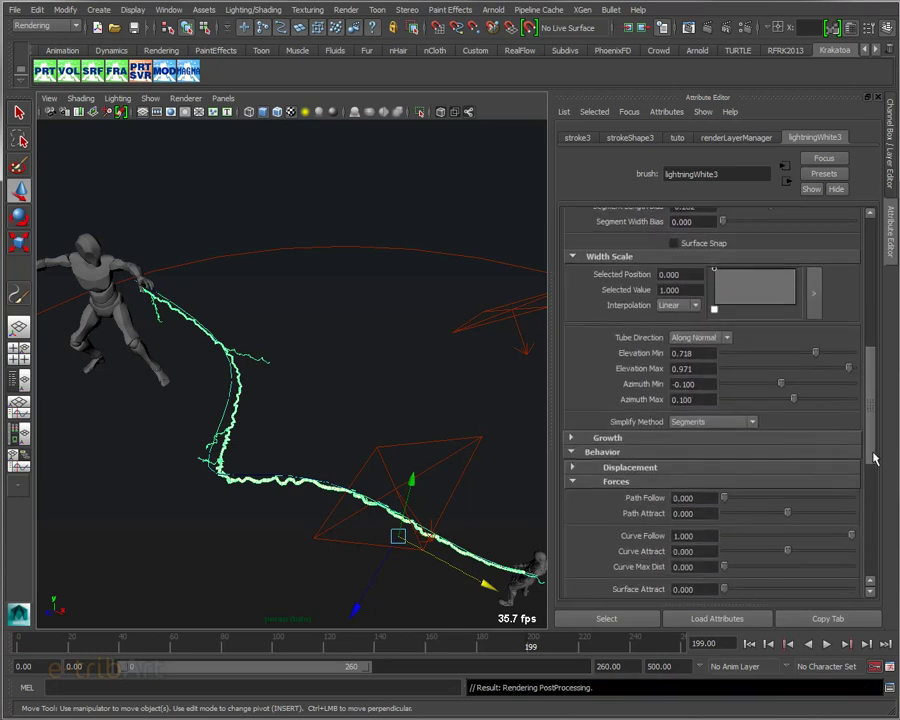
scroll(727, 443, down, 1)
click(693, 421)
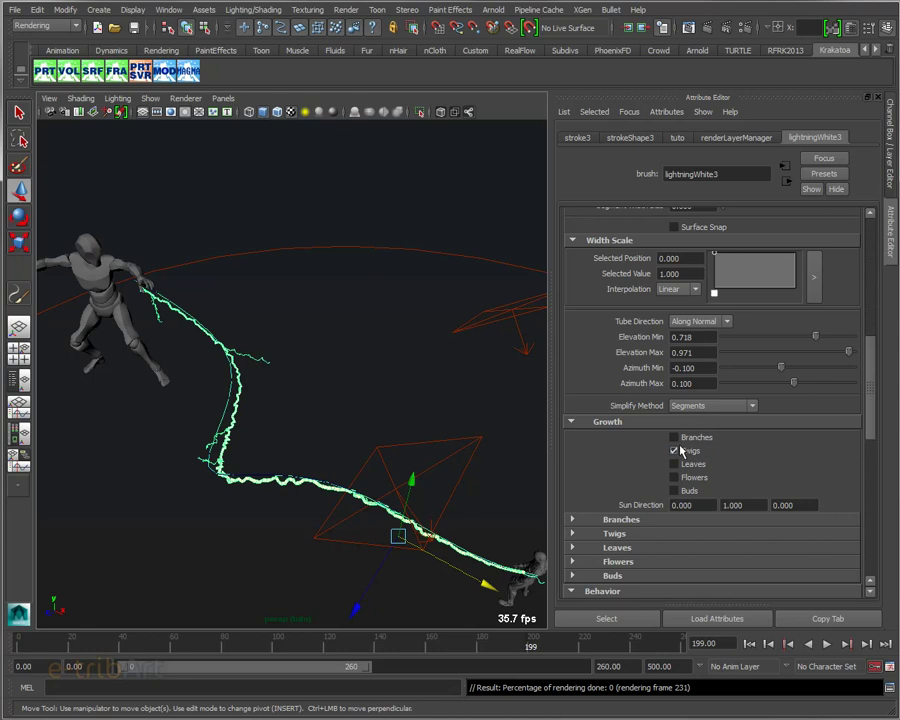
Step: Try Branches on the lightning, turn them off again, and expand the Twigs settings
drag(870, 428, 870, 441)
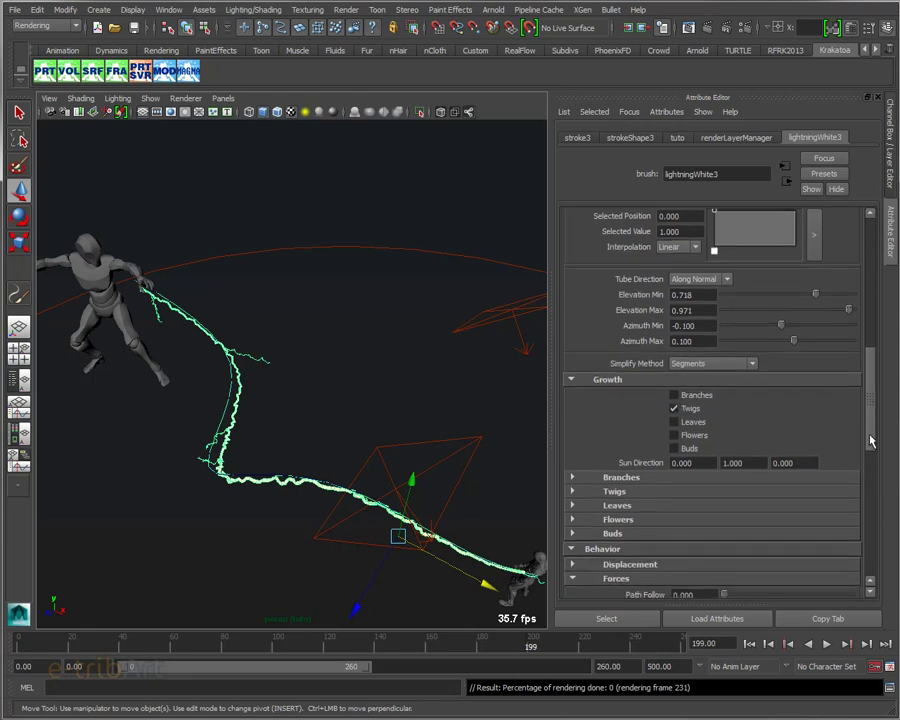
click(684, 399)
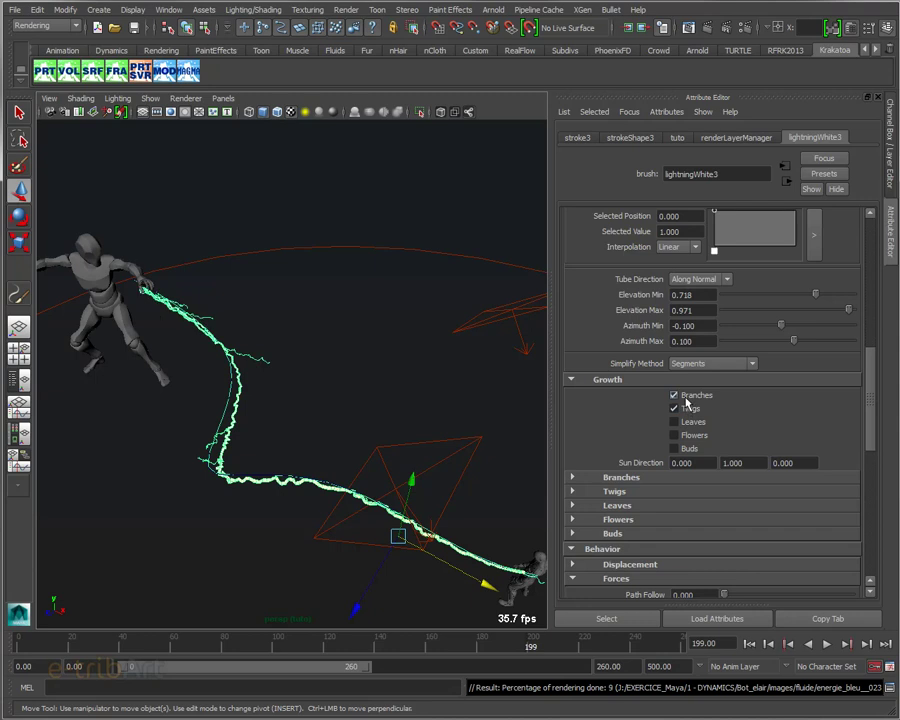
click(674, 400)
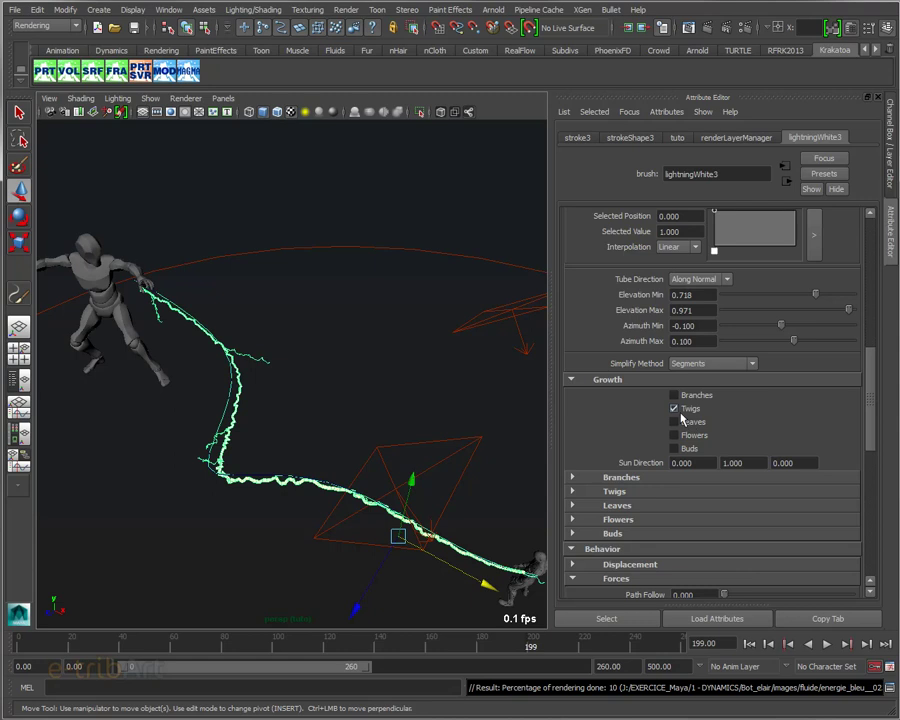
drag(869, 407, 870, 420)
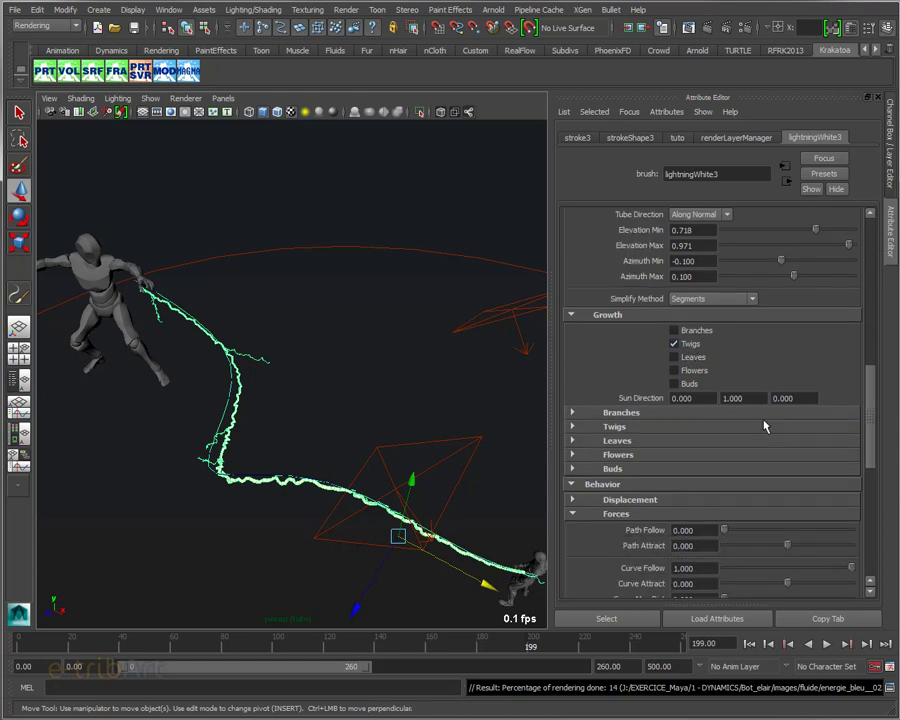
click(632, 427)
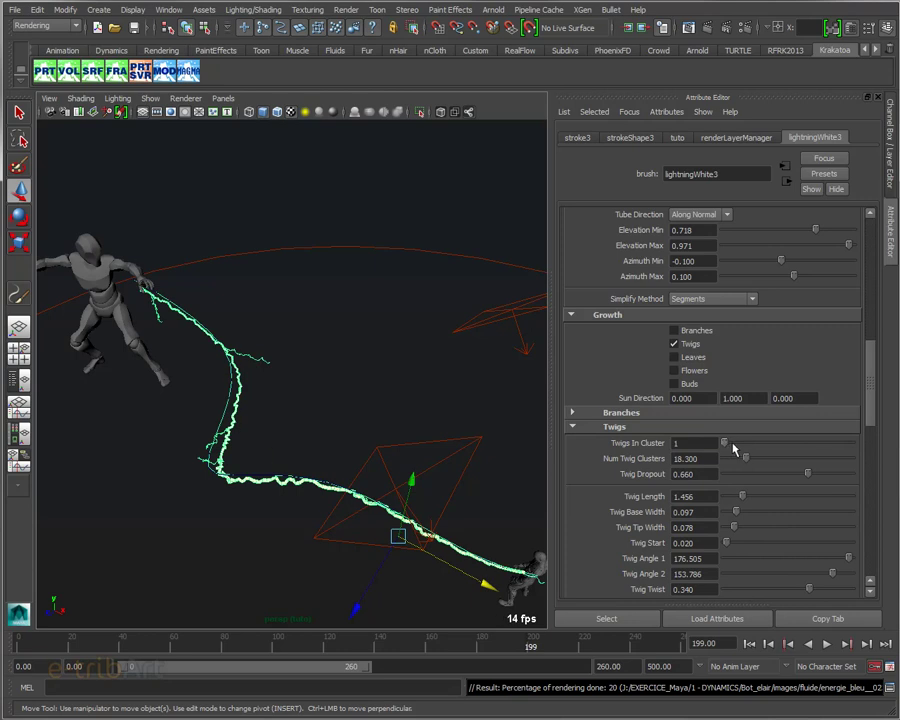
Step: Raise Num Twig Clusters, lengthen twigs to Twig Length 3.039 and thicken the twig base width
mouse_move(724, 442)
mouse_down()
mouse_move(758, 459)
mouse_move(703, 460)
mouse_move(773, 462)
mouse_move(628, 462)
mouse_up()
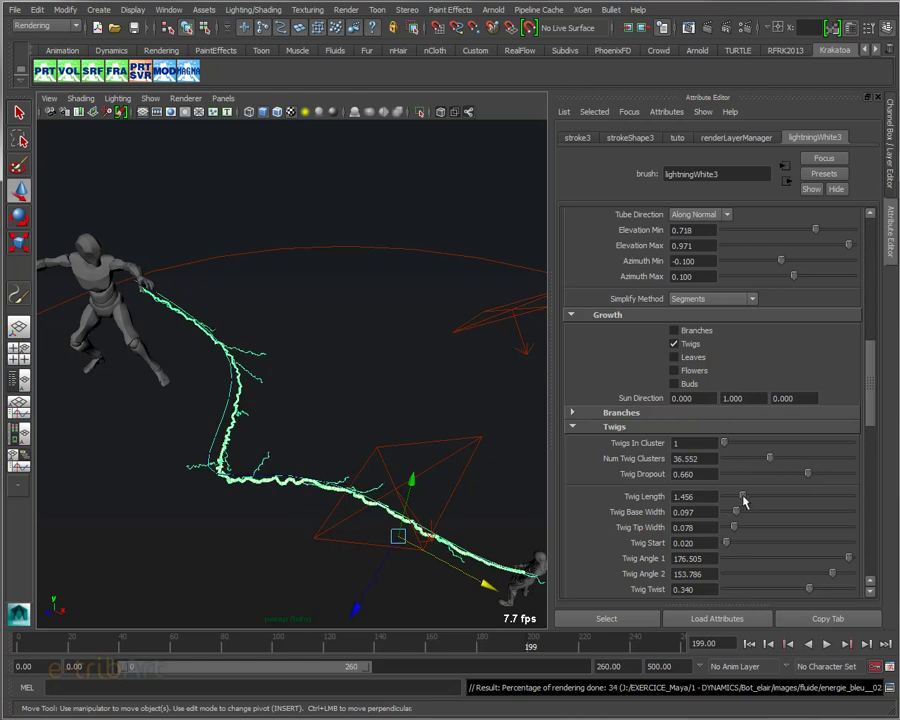
drag(743, 500, 762, 496)
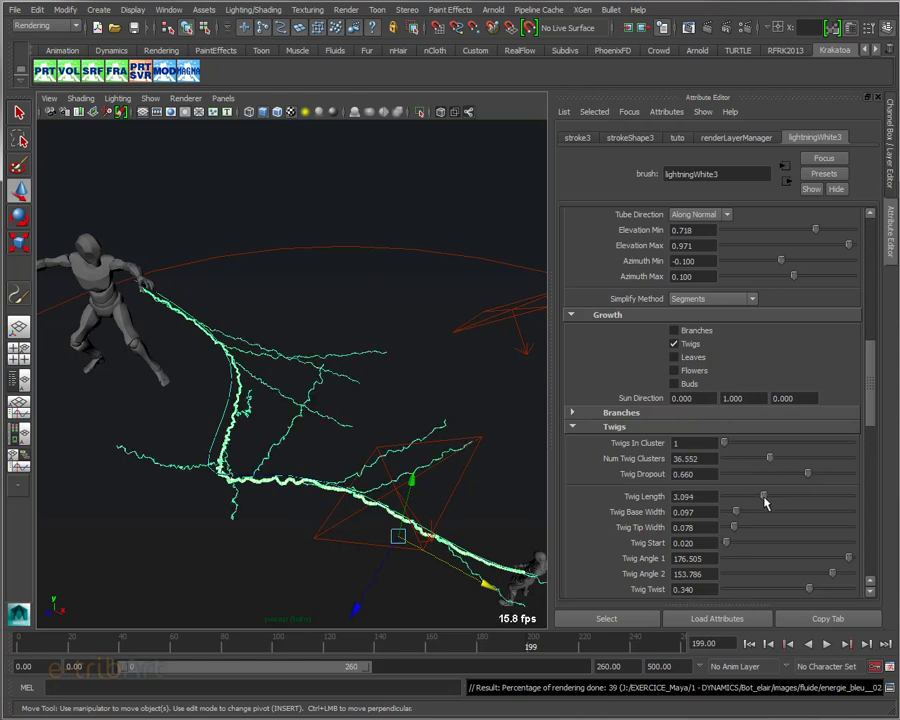
mouse_move(430, 482)
alt+mouse_down()
mouse_move(428, 464)
mouse_move(406, 458)
mouse_move(435, 470)
alt+mouse_up()
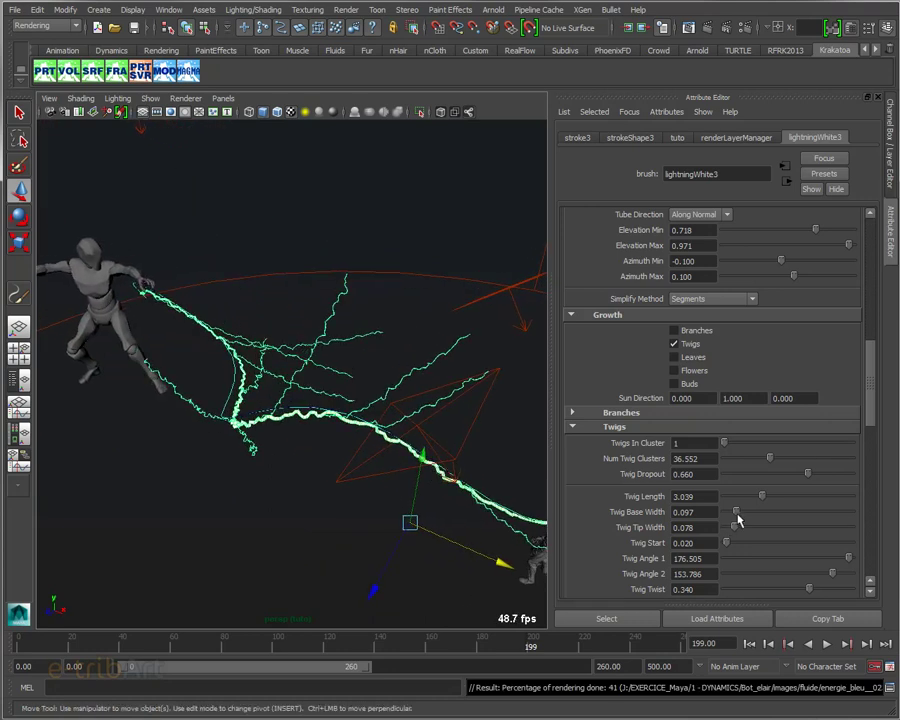
drag(736, 512, 751, 517)
mouse_move(873, 430)
mouse_down()
mouse_move(866, 457)
mouse_move(820, 450)
mouse_move(764, 474)
mouse_move(835, 478)
mouse_move(830, 470)
mouse_up()
Step: Set Twig Stiffness to 0.961, start twigs at the beginning and lower Twig Dropout
mouse_move(385, 435)
alt+mouse_down()
mouse_move(352, 450)
mouse_move(367, 431)
mouse_move(398, 428)
mouse_move(207, 356)
alt+mouse_up()
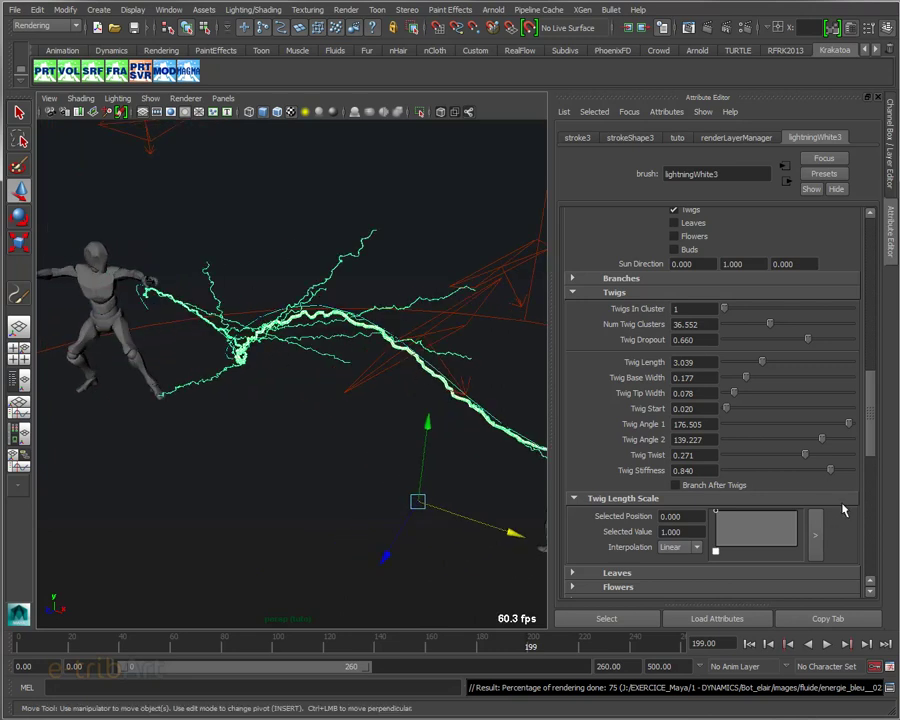
mouse_move(835, 479)
mouse_down()
mouse_move(776, 474)
mouse_move(838, 482)
mouse_up()
mouse_move(360, 440)
alt+mouse_down()
mouse_move(412, 444)
mouse_move(455, 467)
mouse_move(335, 428)
mouse_move(317, 433)
alt+mouse_up()
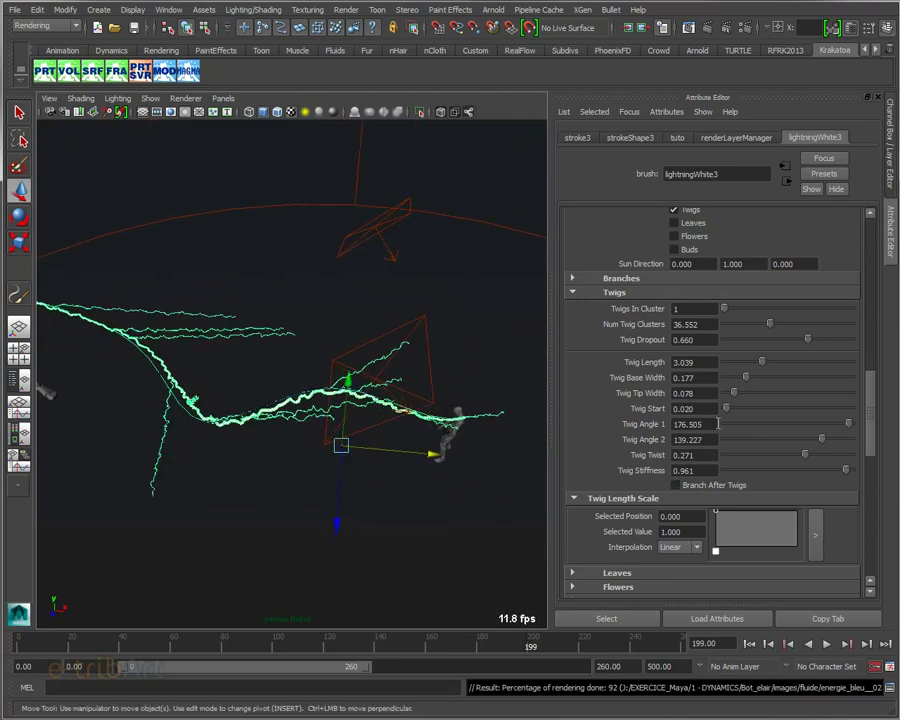
drag(726, 414, 721, 412)
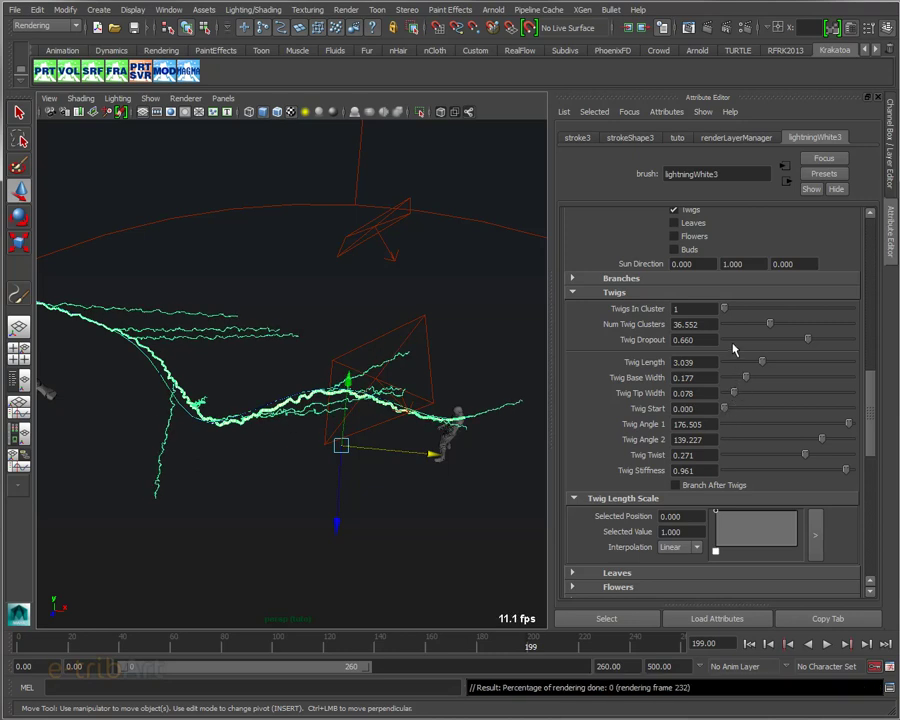
mouse_move(809, 344)
mouse_down()
mouse_move(820, 340)
mouse_move(784, 344)
mouse_move(755, 321)
mouse_move(767, 325)
mouse_up()
mouse_move(440, 380)
alt+mouse_down()
mouse_move(368, 398)
mouse_move(438, 450)
mouse_move(406, 405)
alt+mouse_up()
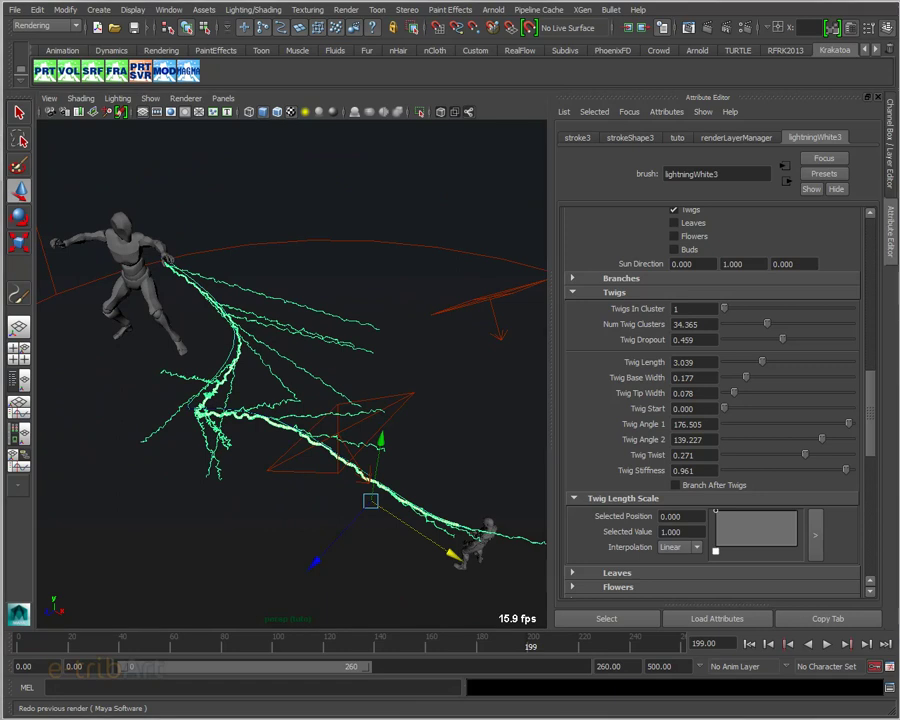
mouse_move(528, 117)
mouse_down()
mouse_move(306, 94)
mouse_move(304, 104)
mouse_up()
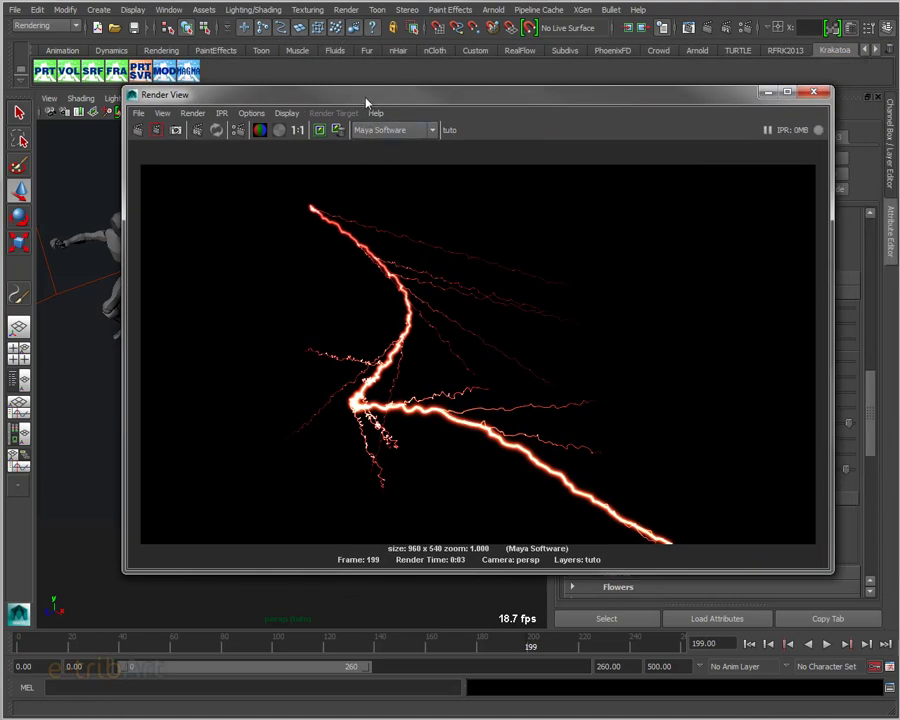
Step: Close the Render View and orbit to see the twig-covered lightning from the front
key(alt+F4)
mouse_move(477, 538)
alt+mouse_down()
mouse_move(334, 536)
mouse_move(346, 526)
alt+mouse_up()
mouse_move(373, 447)
alt+mouse_down()
mouse_move(362, 424)
mouse_move(348, 421)
mouse_move(382, 454)
mouse_move(436, 440)
mouse_move(407, 439)
mouse_move(420, 432)
alt+mouse_up()
Step: Review the Shading, Tube Shading and Texturing colours of lightningWhite3, then collapse those sections
drag(873, 376, 866, 304)
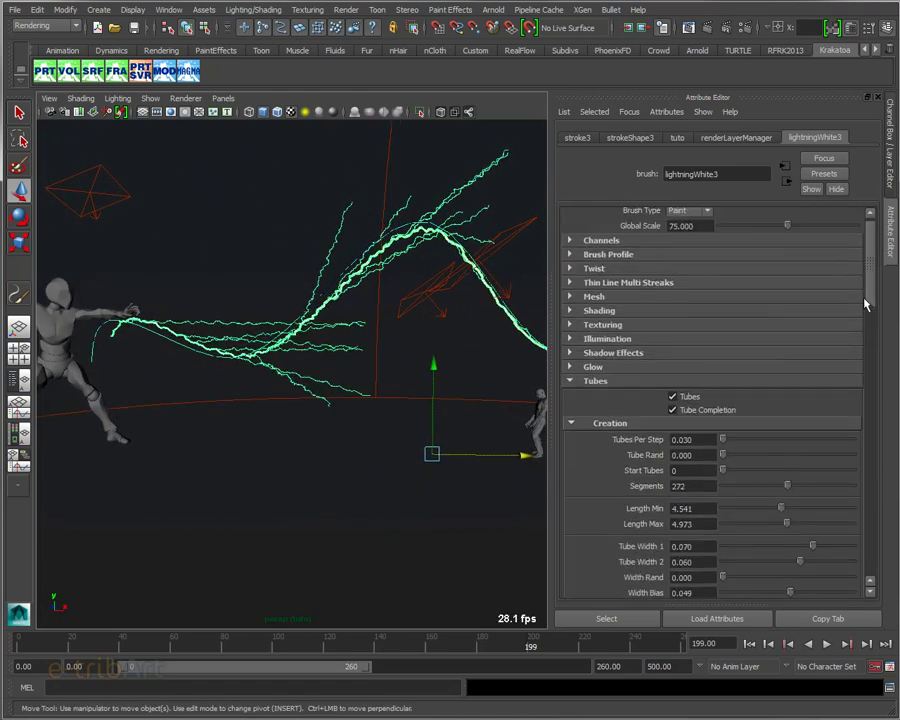
click(605, 327)
click(599, 311)
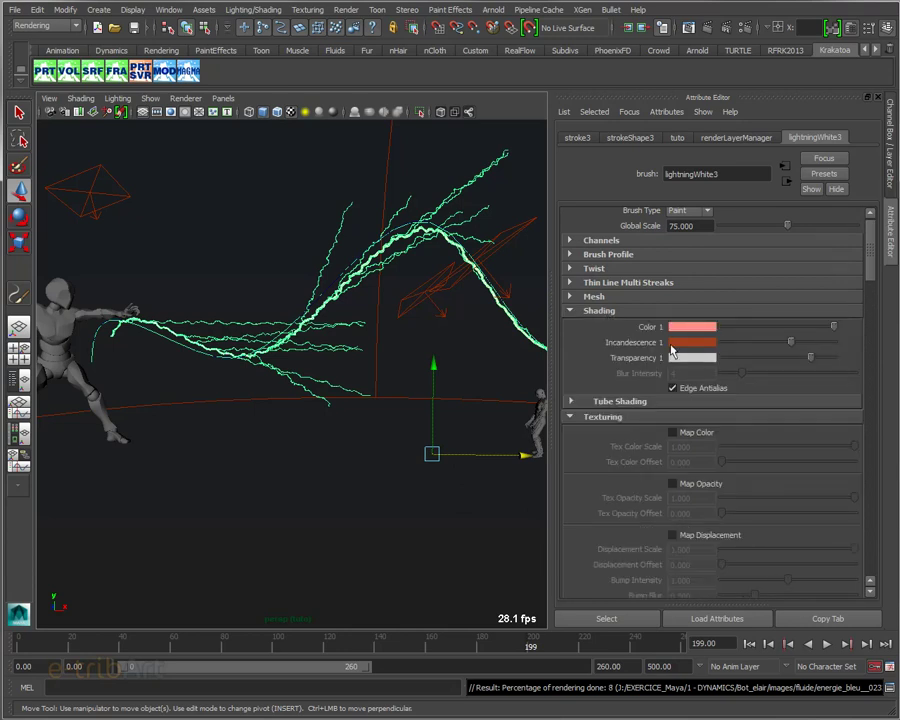
click(640, 403)
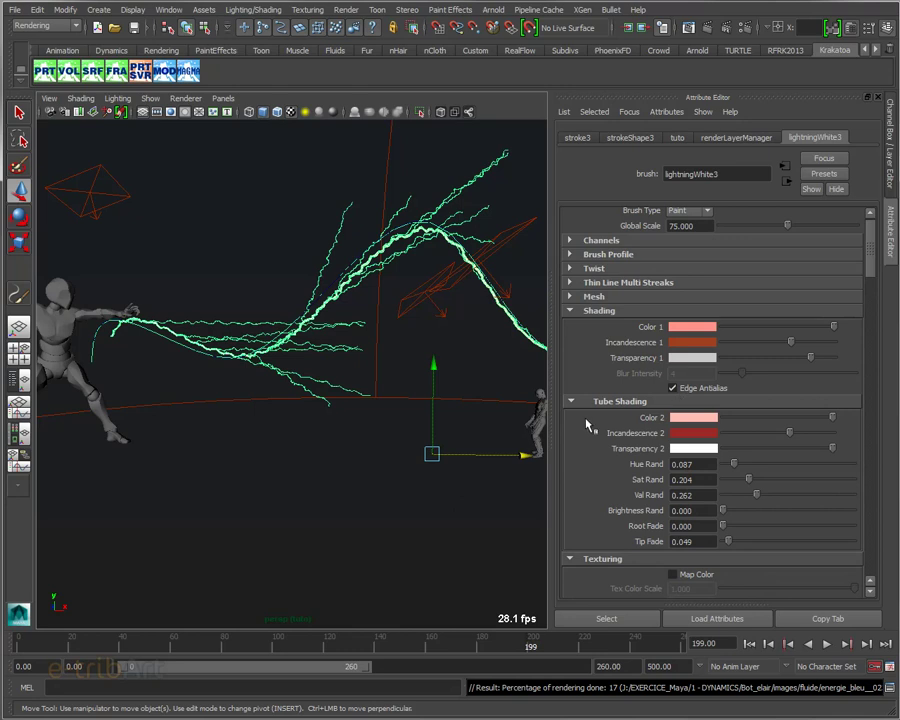
mouse_move(424, 290)
alt+mouse_down()
mouse_move(410, 305)
mouse_move(358, 326)
mouse_move(350, 320)
alt+mouse_up()
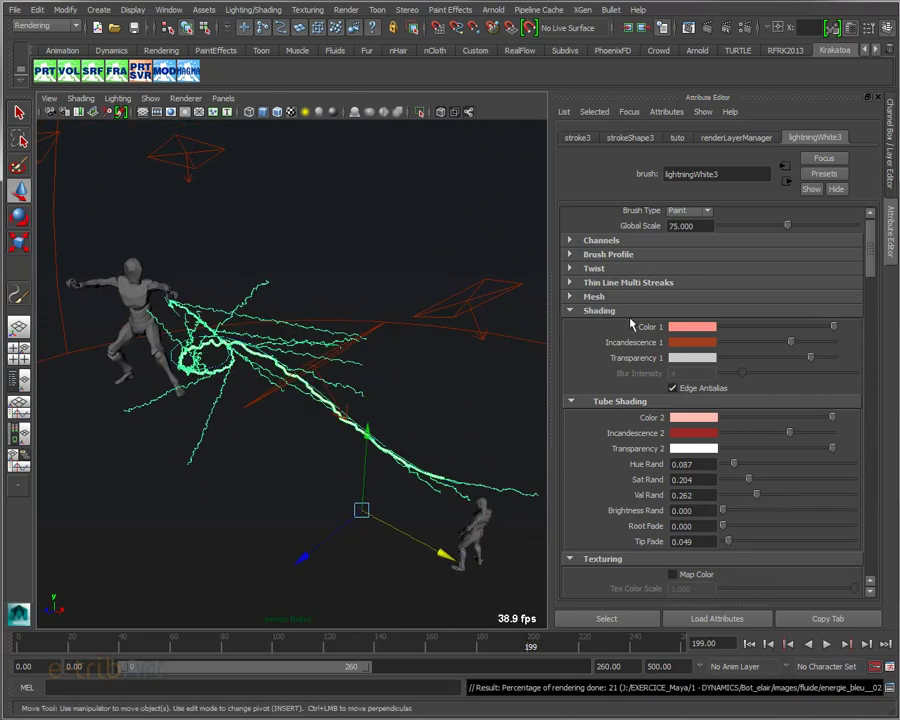
click(629, 311)
click(608, 326)
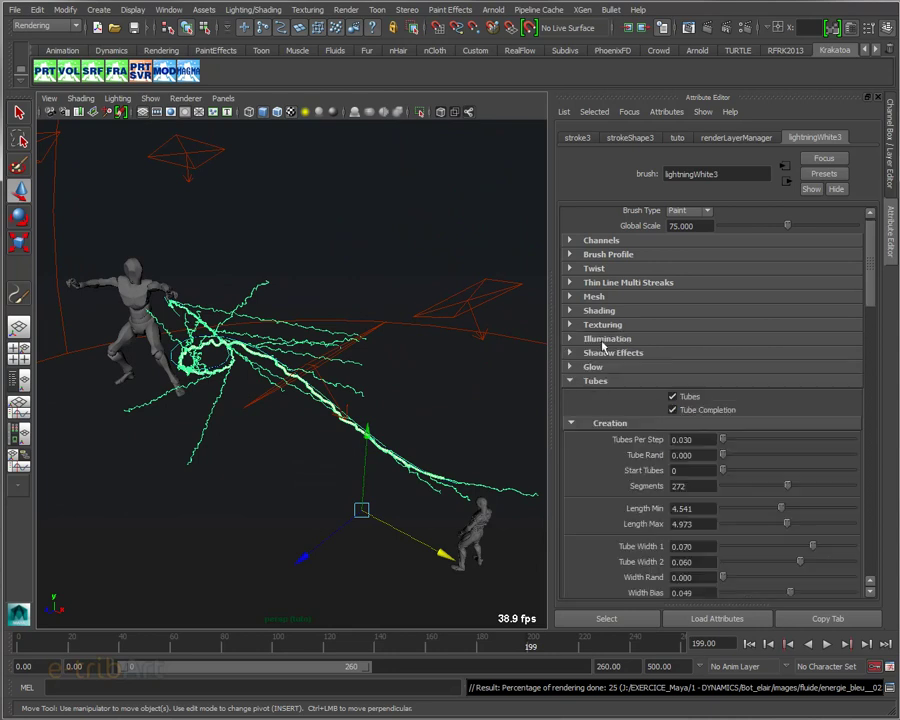
mouse_move(358, 387)
alt+mouse_down()
mouse_move(366, 367)
mouse_move(381, 375)
alt+mouse_up()
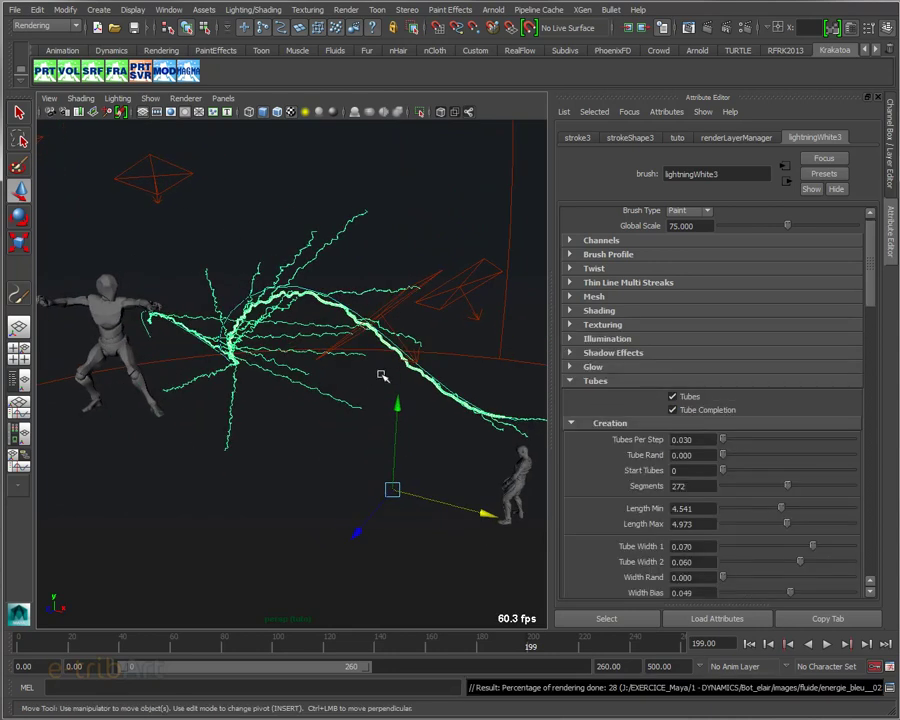
Step: Select the lightning guide curve and nudge a control vertex near its end toward the right figure
click(448, 376)
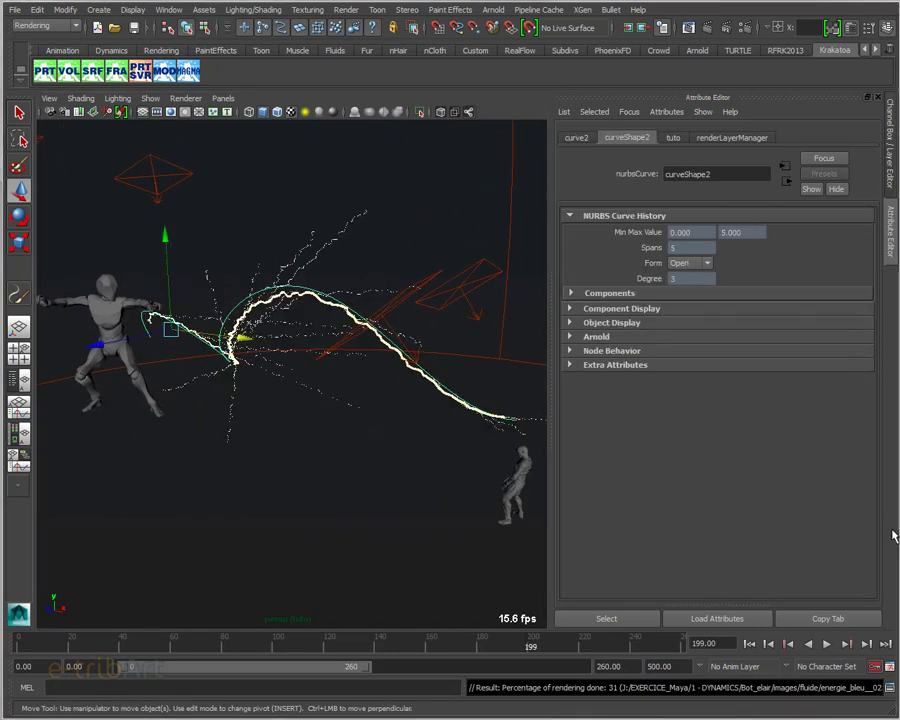
mouse_move(404, 426)
alt+mouse_down()
mouse_move(429, 440)
mouse_move(399, 435)
alt+mouse_up()
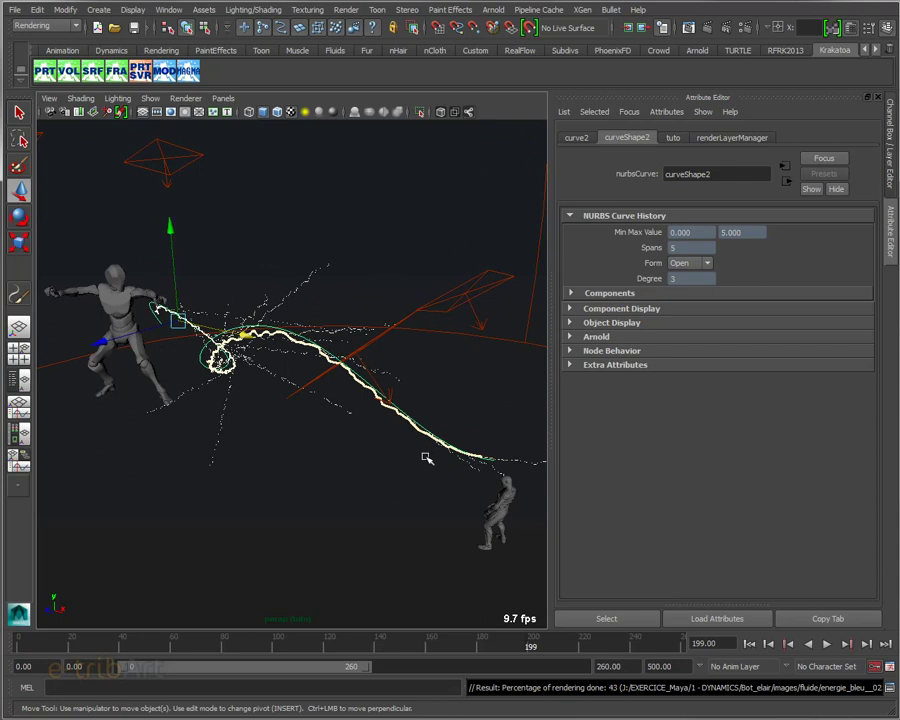
alt+drag(428, 455, 400, 452)
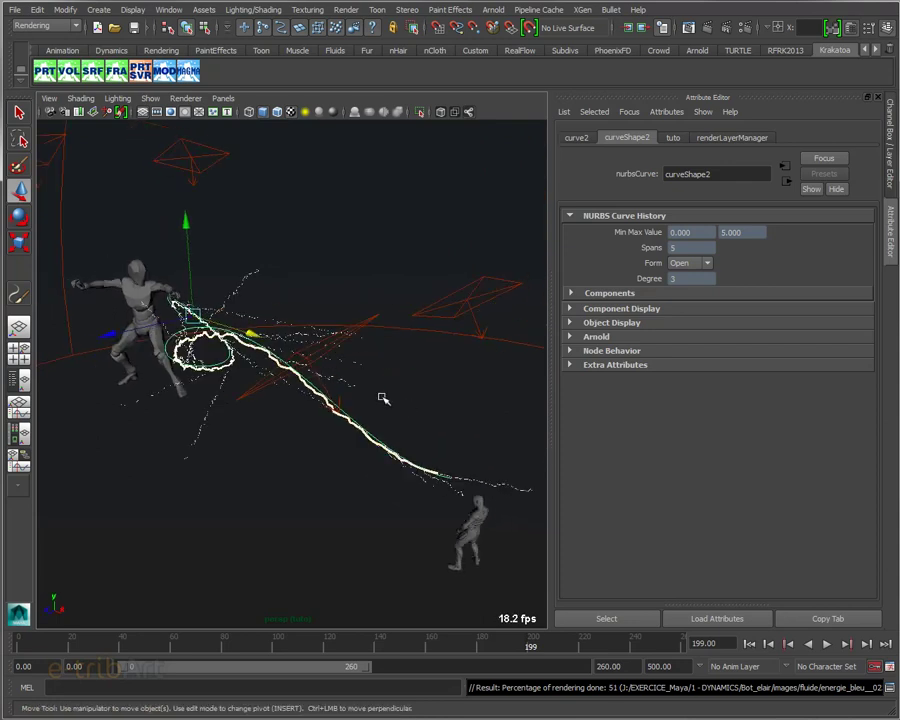
right_drag(383, 399, 305, 396)
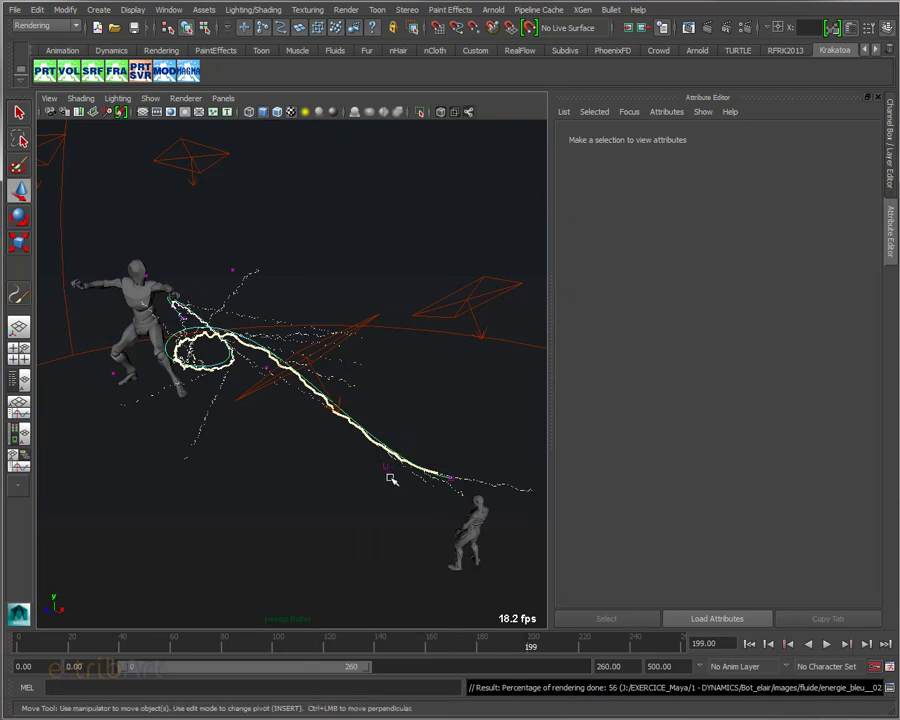
click(390, 472)
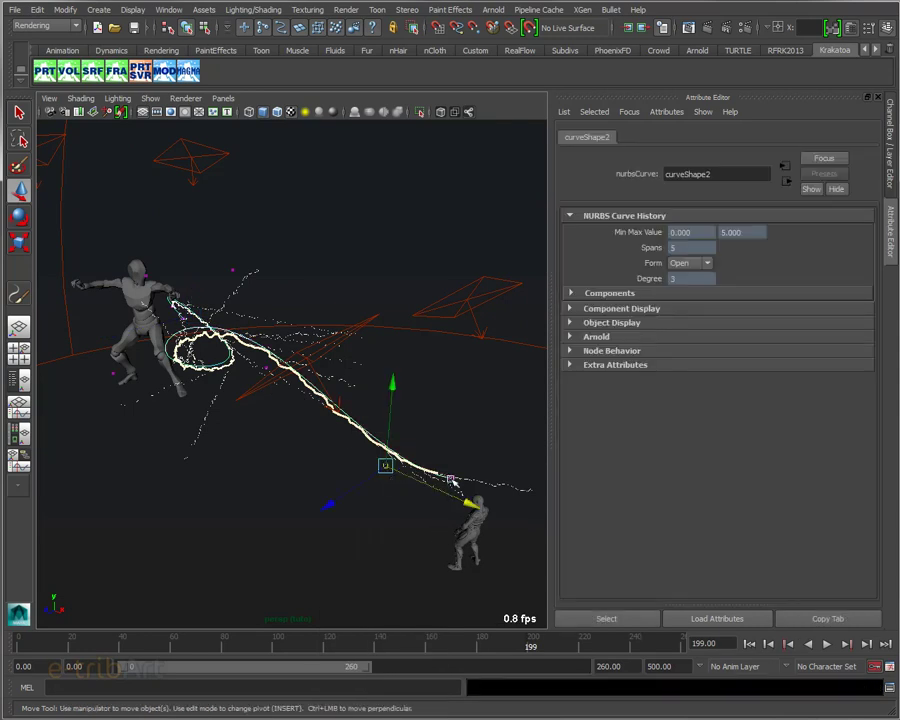
drag(452, 482, 452, 492)
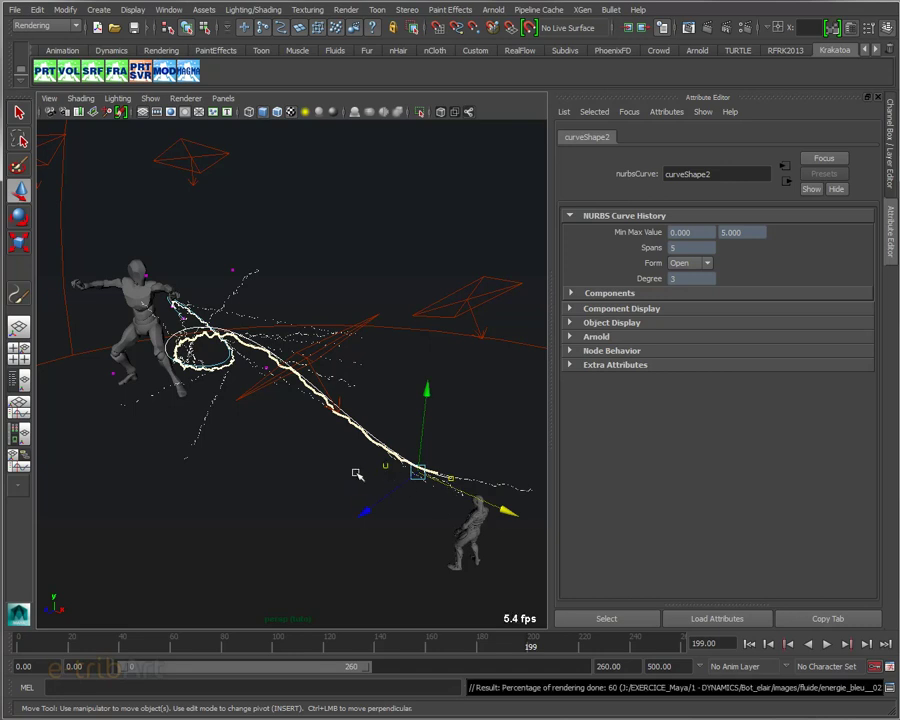
alt+drag(283, 414, 267, 432)
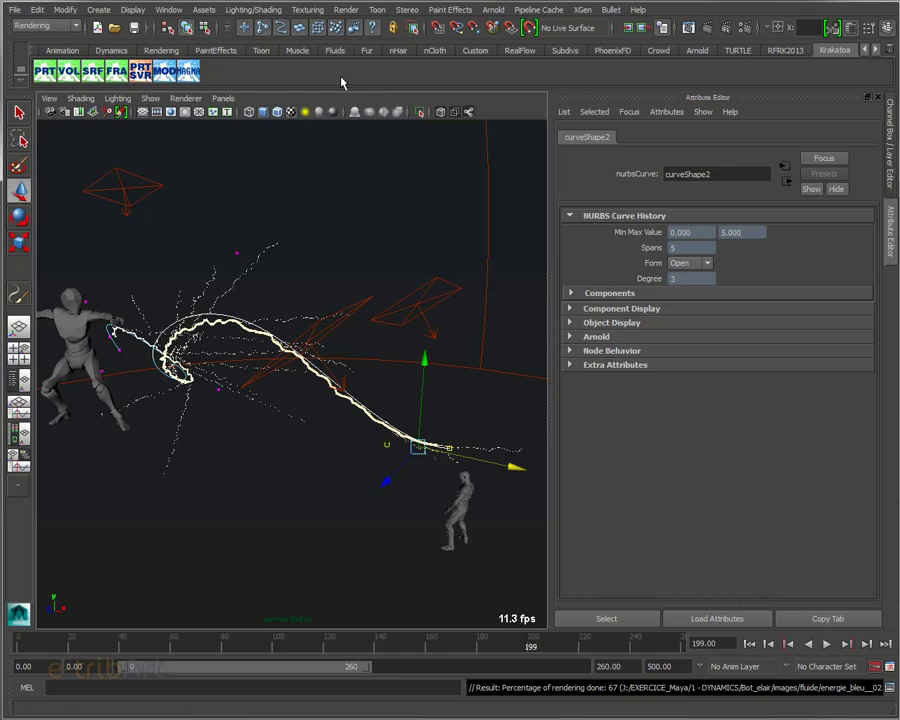
Step: Switch to the Animation menu set and try a Cluster deformer on the curve, then undo
click(39, 27)
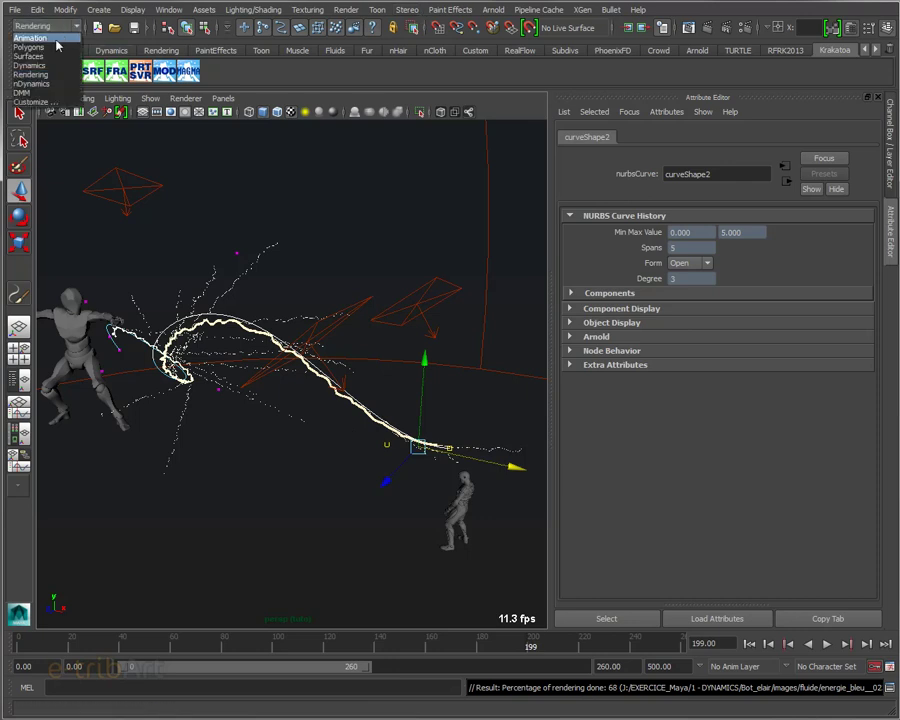
click(28, 35)
click(358, 10)
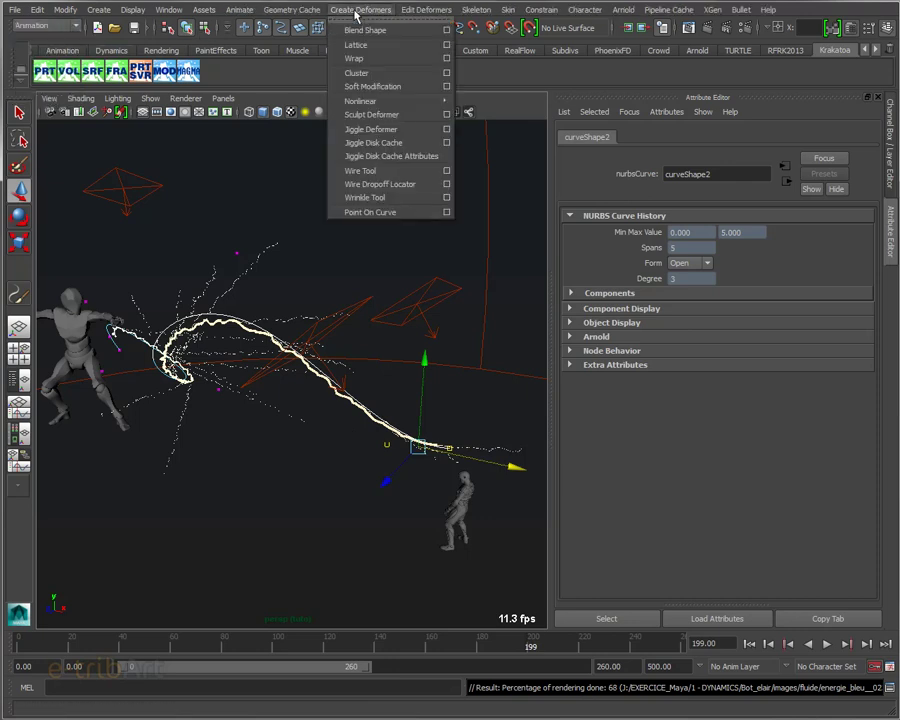
click(356, 73)
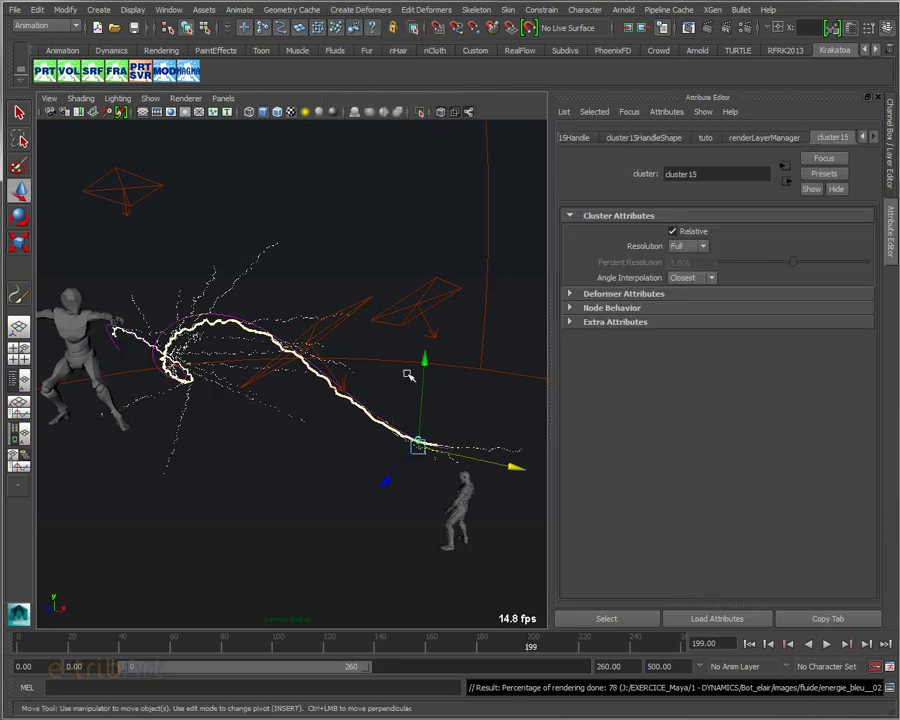
key(ctrl+z)
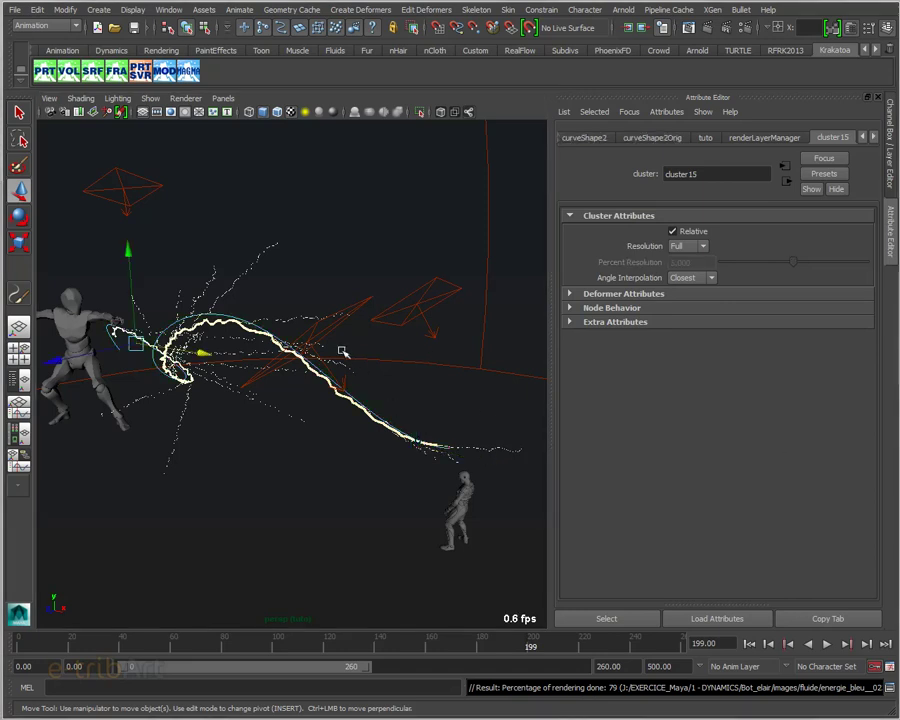
Step: Create cluster16 on a control vertex above the curve's arch
right_click(333, 276)
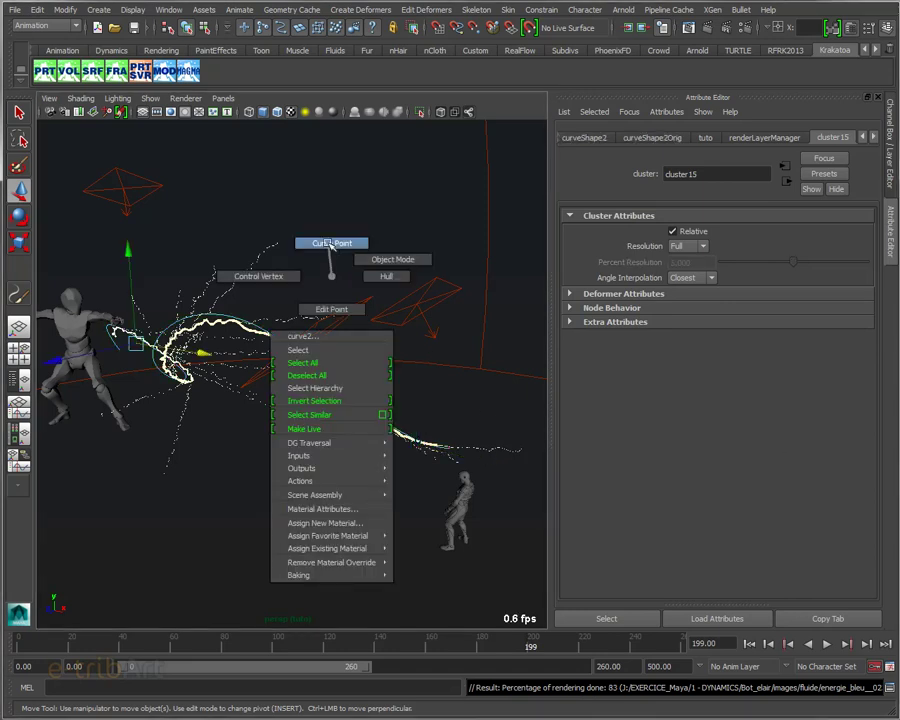
click(260, 276)
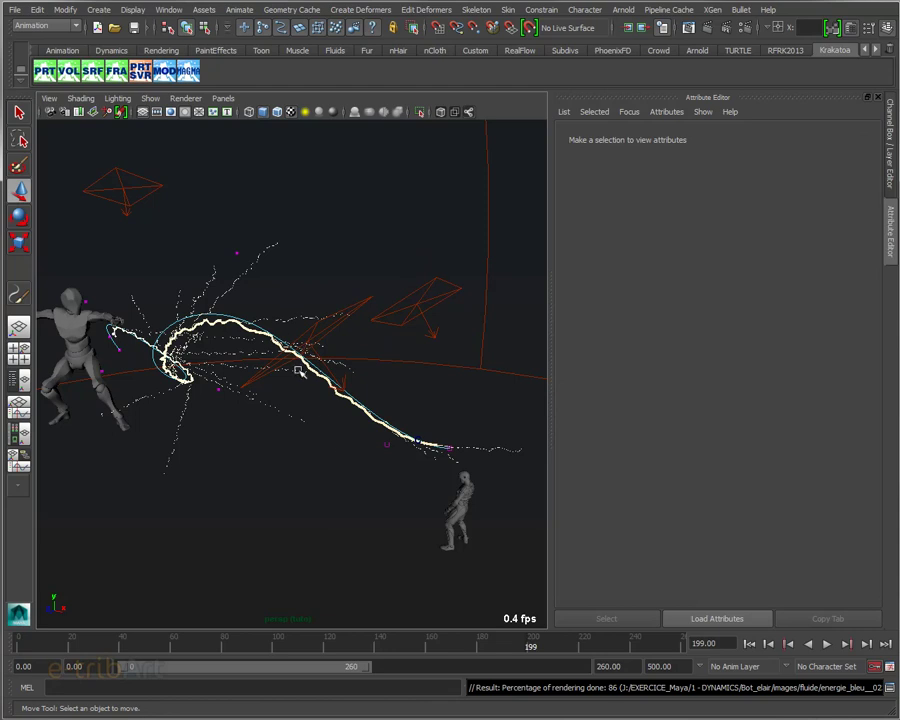
alt+drag(303, 380, 325, 376)
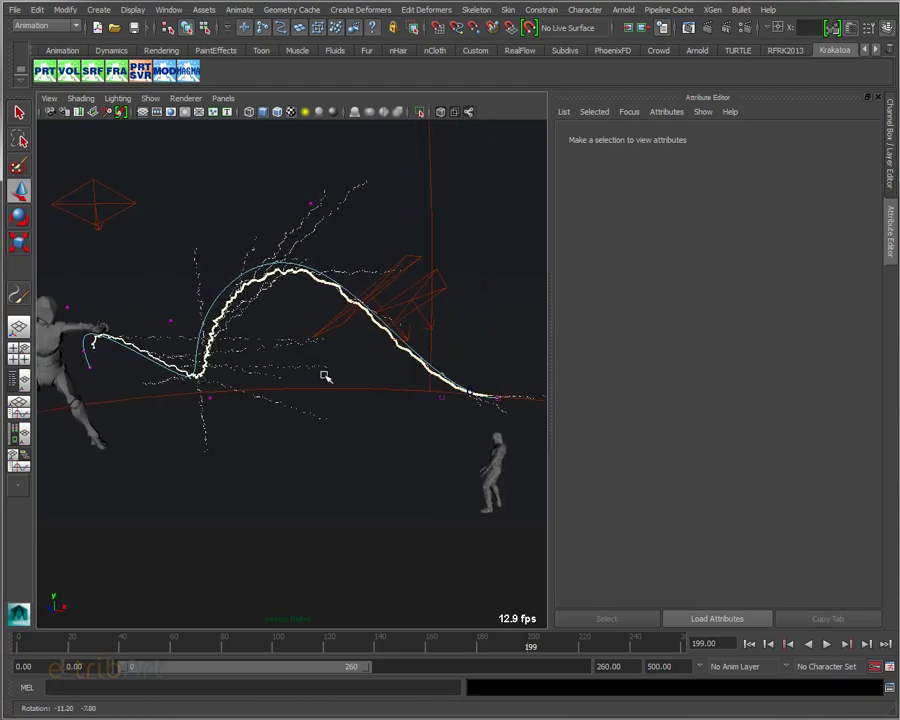
click(309, 203)
click(350, 12)
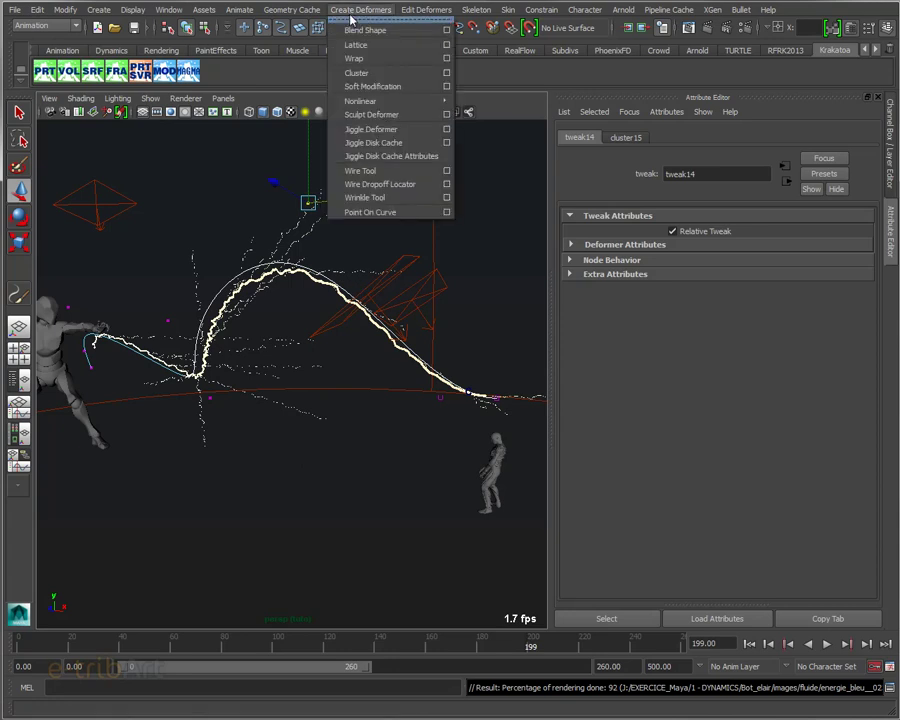
click(350, 72)
Step: Reselect the curve and create cluster17 on a control vertex near its middle
mouse_move(276, 352)
alt+mouse_down()
mouse_move(301, 356)
mouse_move(306, 348)
alt+mouse_up()
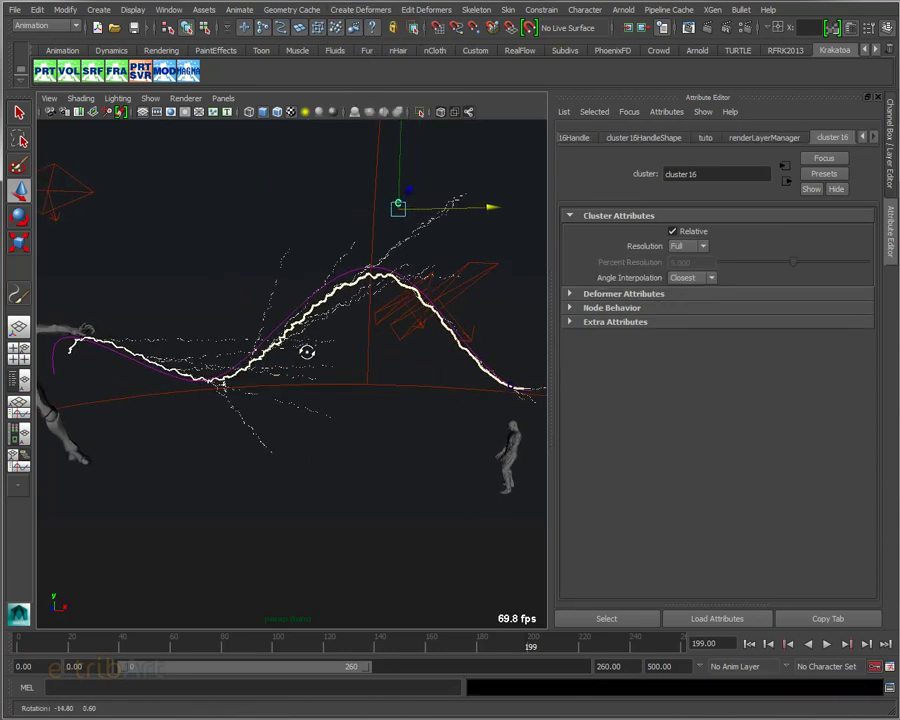
click(231, 241)
drag(330, 290, 195, 254)
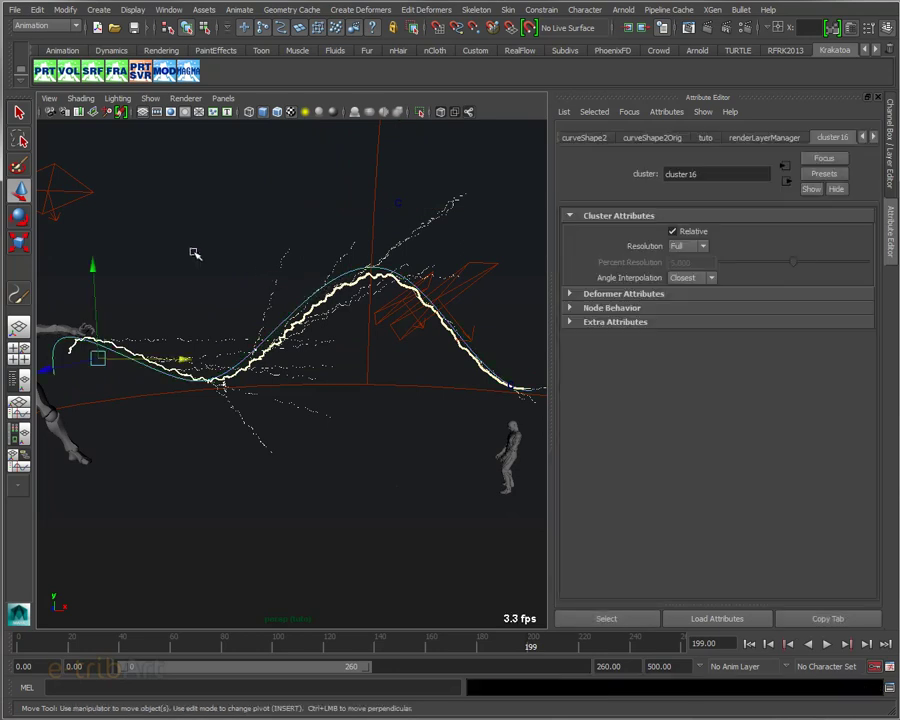
right_drag(195, 254, 144, 244)
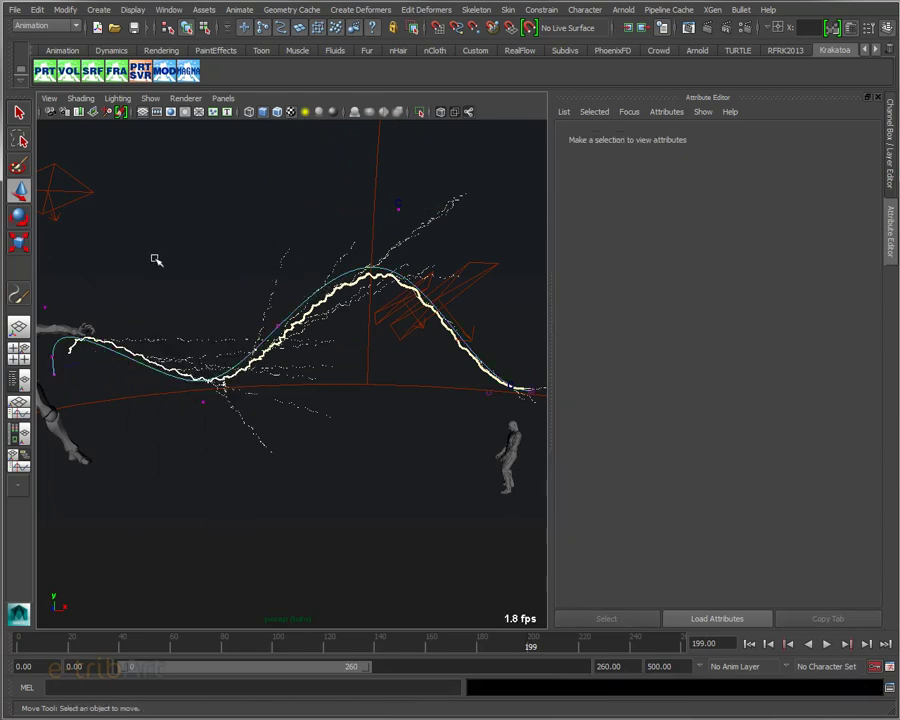
click(279, 325)
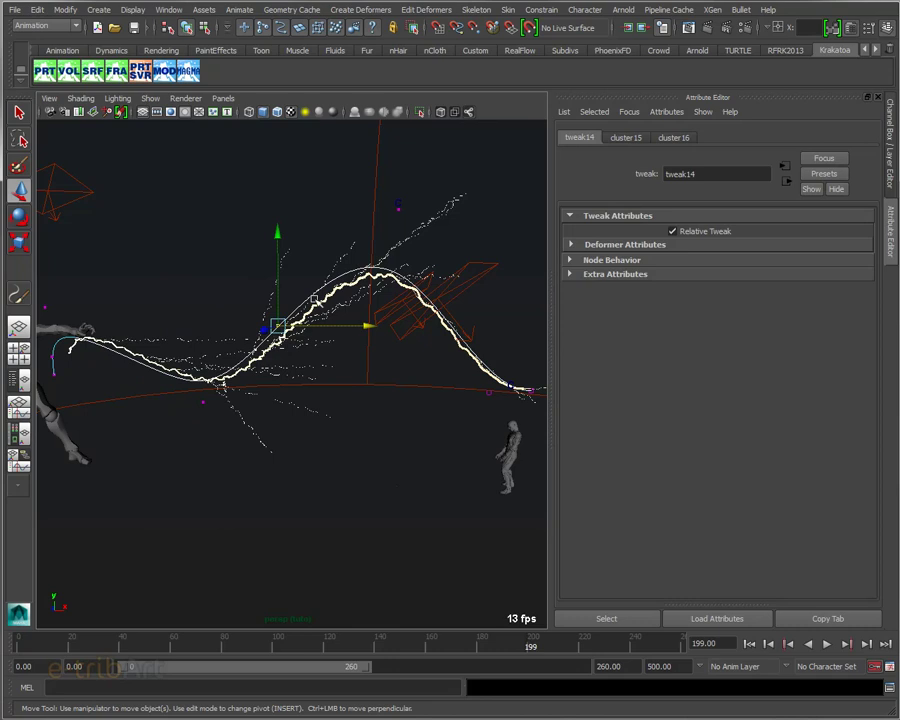
click(368, 10)
click(356, 72)
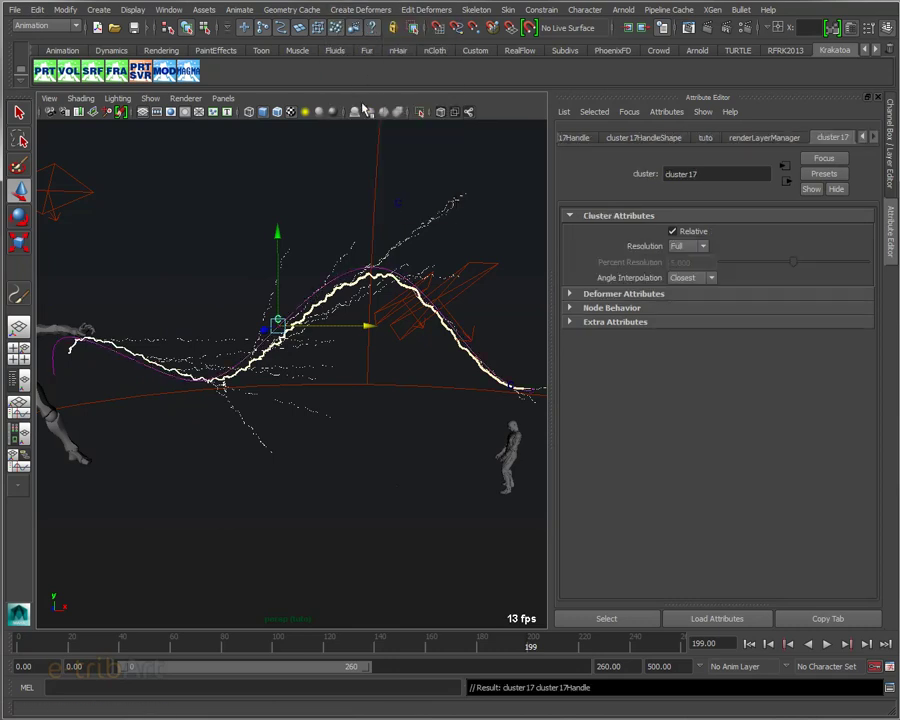
Step: Create cluster18 on a control vertex below the curve's left part
mouse_move(270, 345)
alt+mouse_down()
mouse_move(342, 358)
mouse_move(261, 287)
alt+mouse_up()
right_click(265, 280)
click(262, 281)
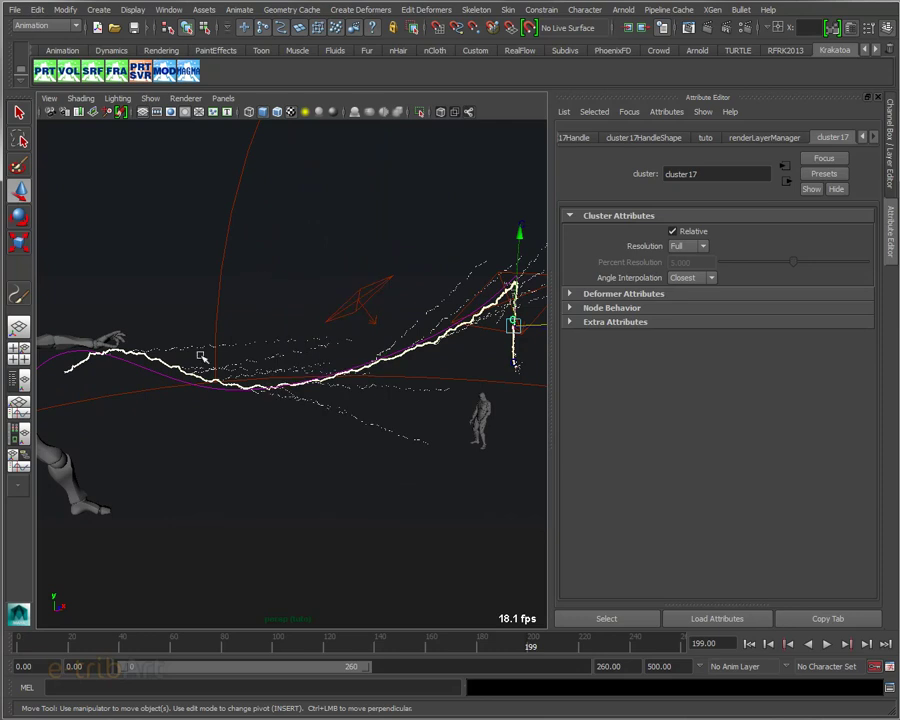
click(178, 380)
right_click(296, 274)
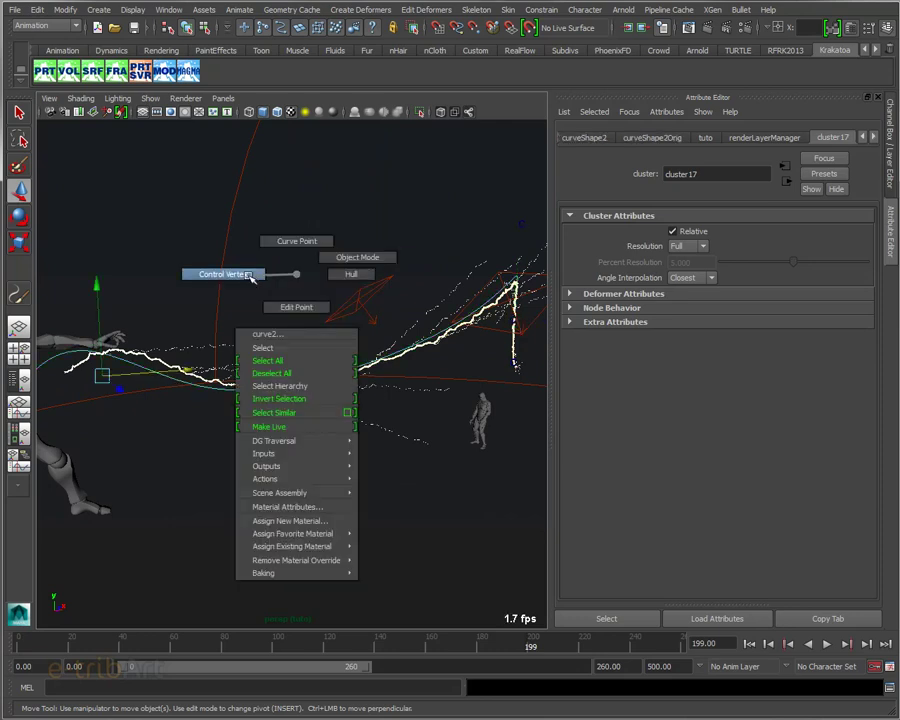
click(249, 275)
drag(200, 412, 225, 425)
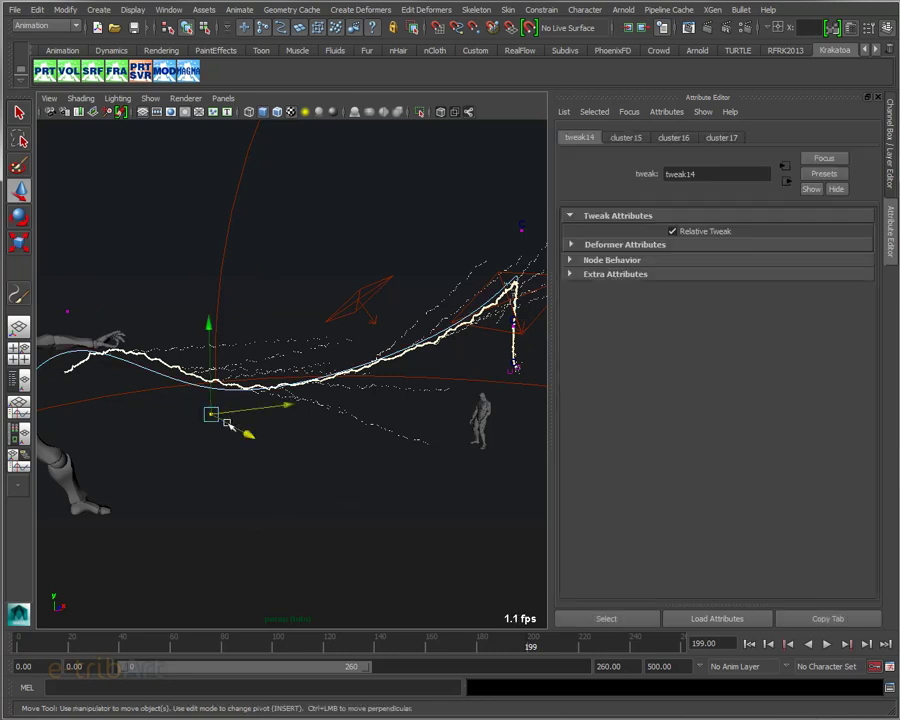
click(358, 9)
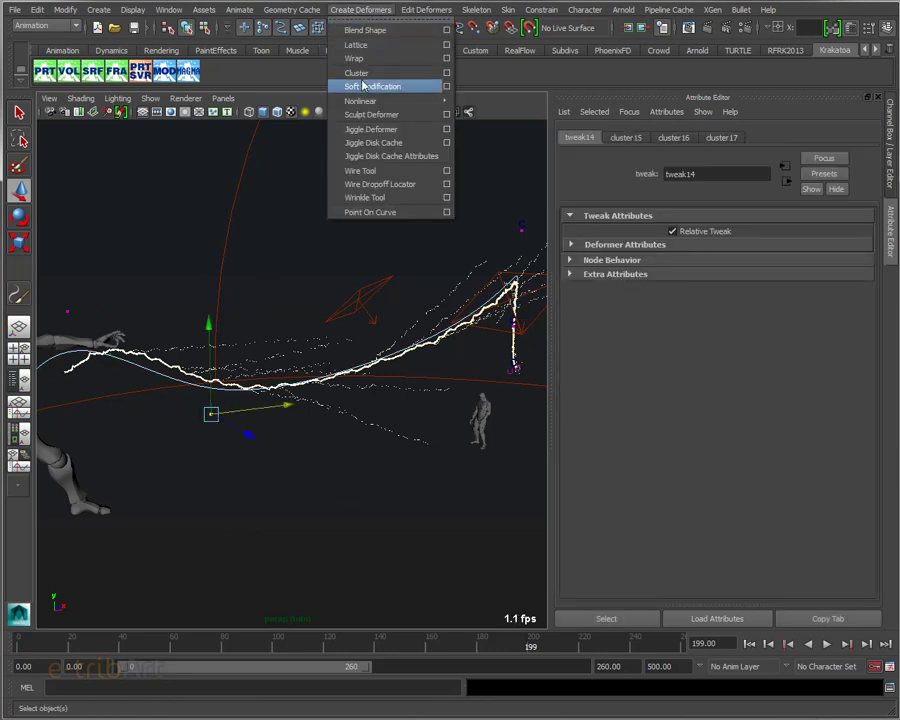
click(265, 62)
Step: Create cluster19 on the control vertex near the left figure's hand
mouse_move(243, 320)
alt+mouse_down()
mouse_move(295, 315)
mouse_move(271, 321)
mouse_move(278, 327)
mouse_move(271, 313)
mouse_move(251, 317)
mouse_move(238, 361)
alt+mouse_up()
alt+drag(322, 364, 229, 373)
click(192, 358)
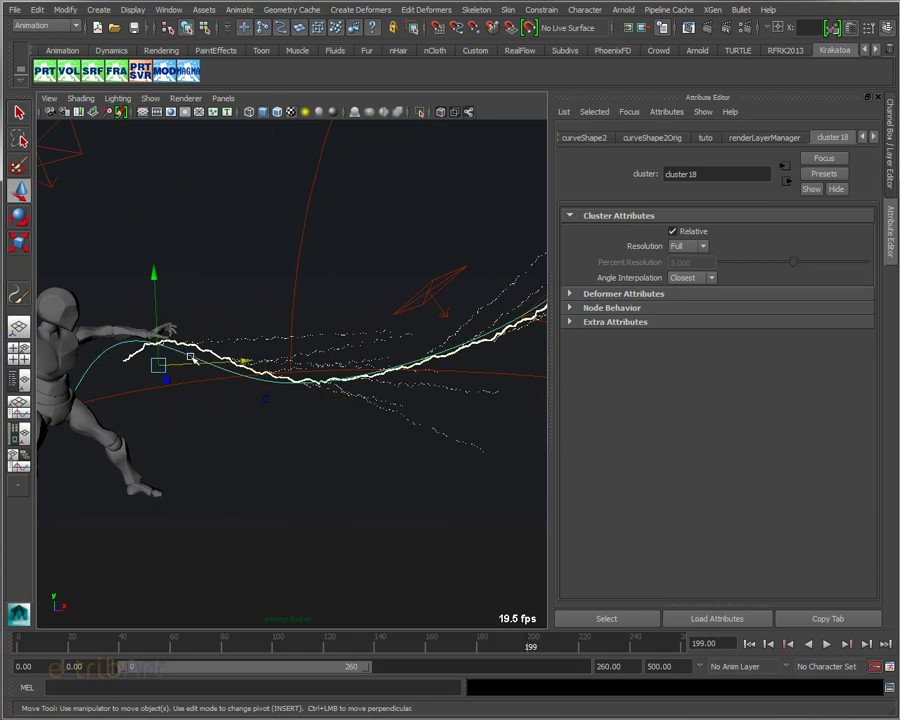
right_drag(197, 247, 150, 250)
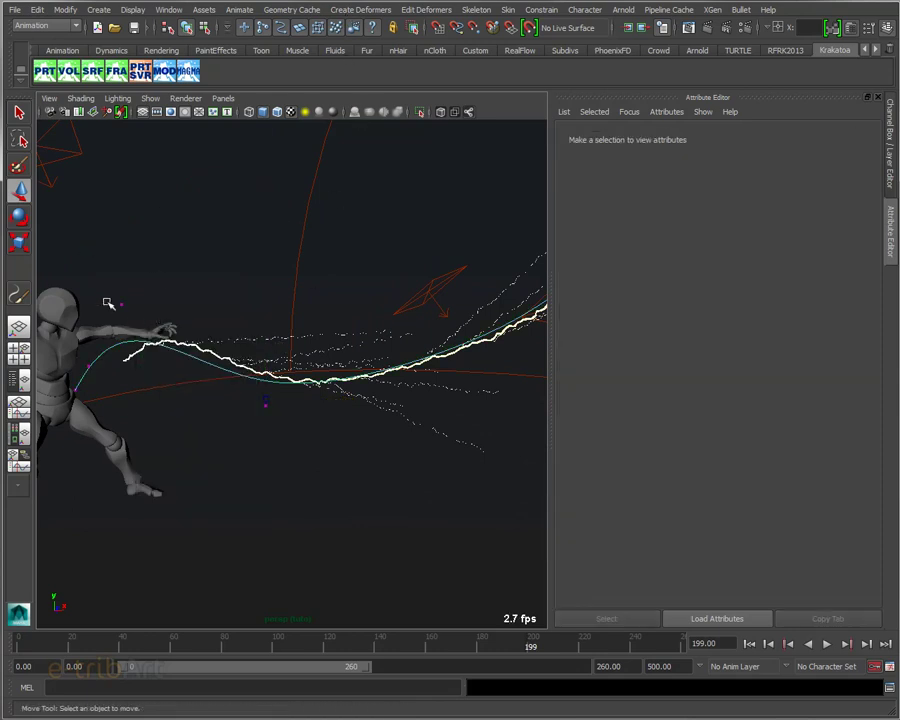
drag(113, 298, 121, 305)
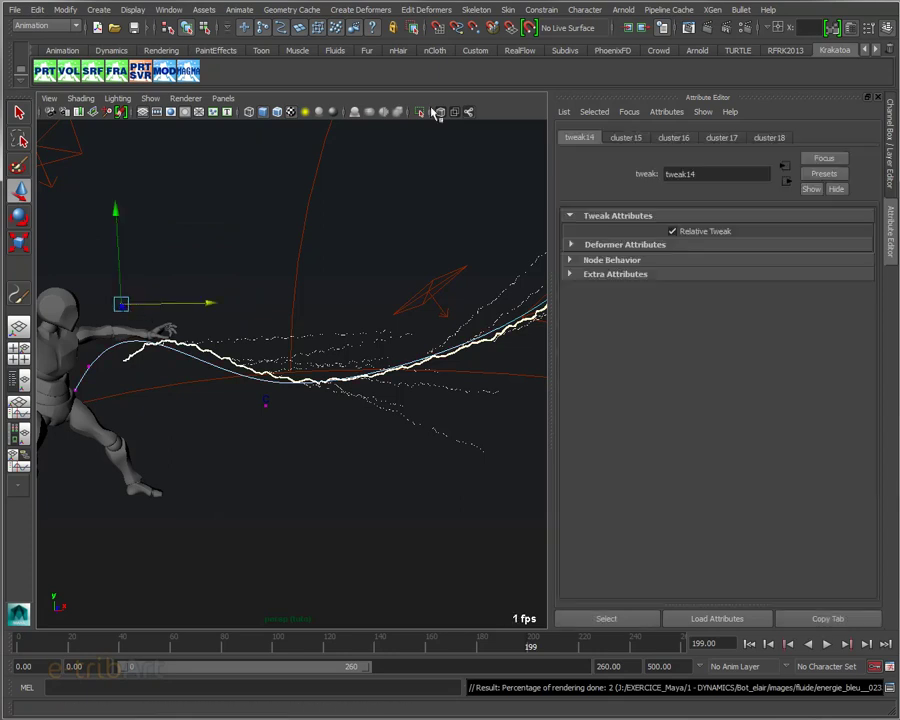
click(352, 10)
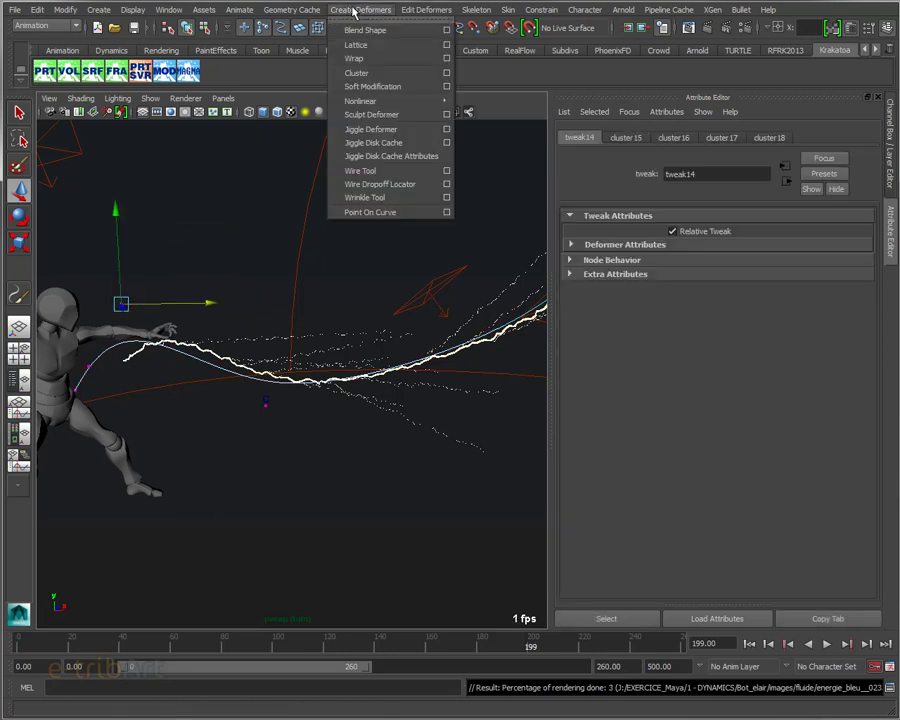
click(356, 73)
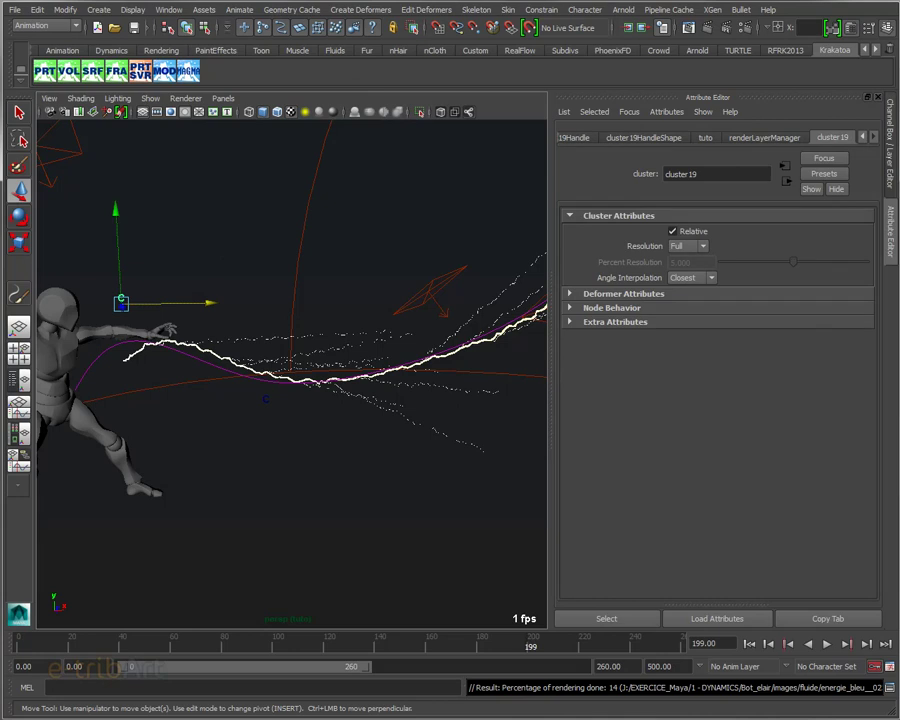
Step: In the Outliner, select cluster15Handle through cluster19Handle and group them with Ctrl+G
key(shift+o)
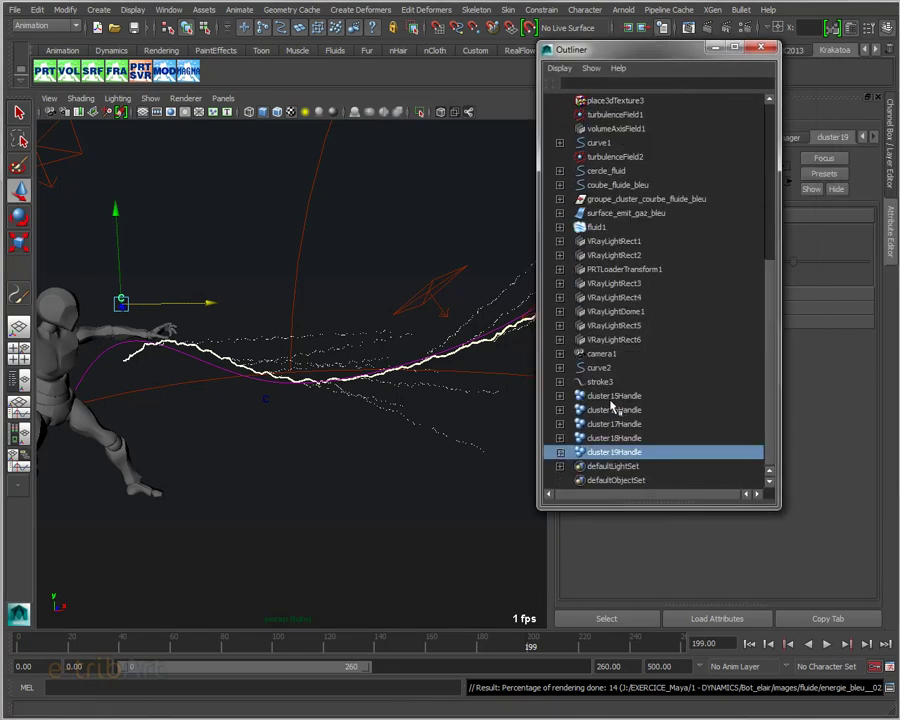
click(613, 397)
shift+click(595, 454)
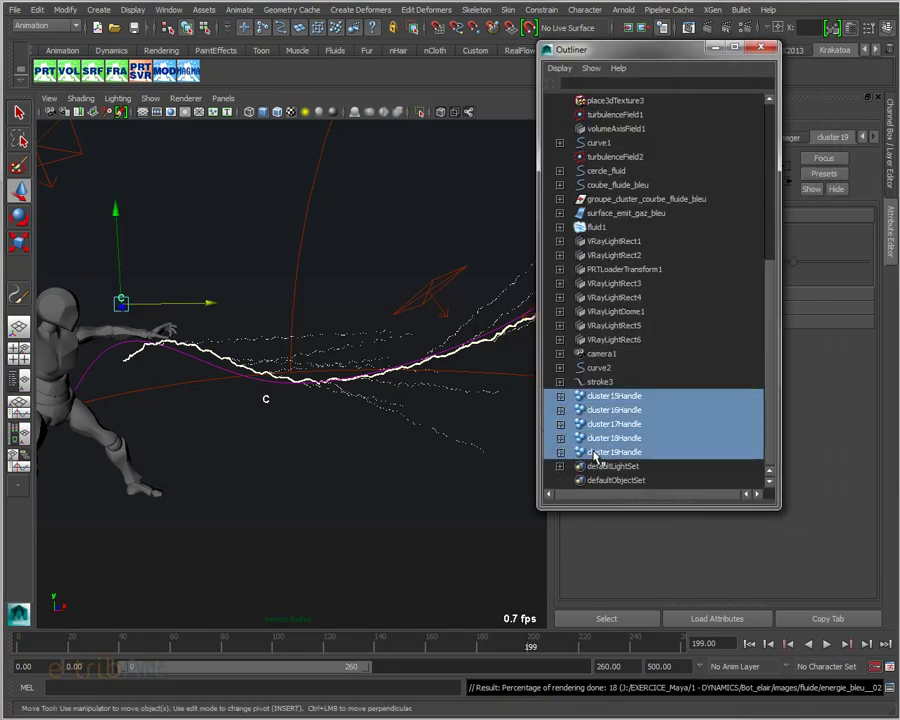
key(ctrl+g)
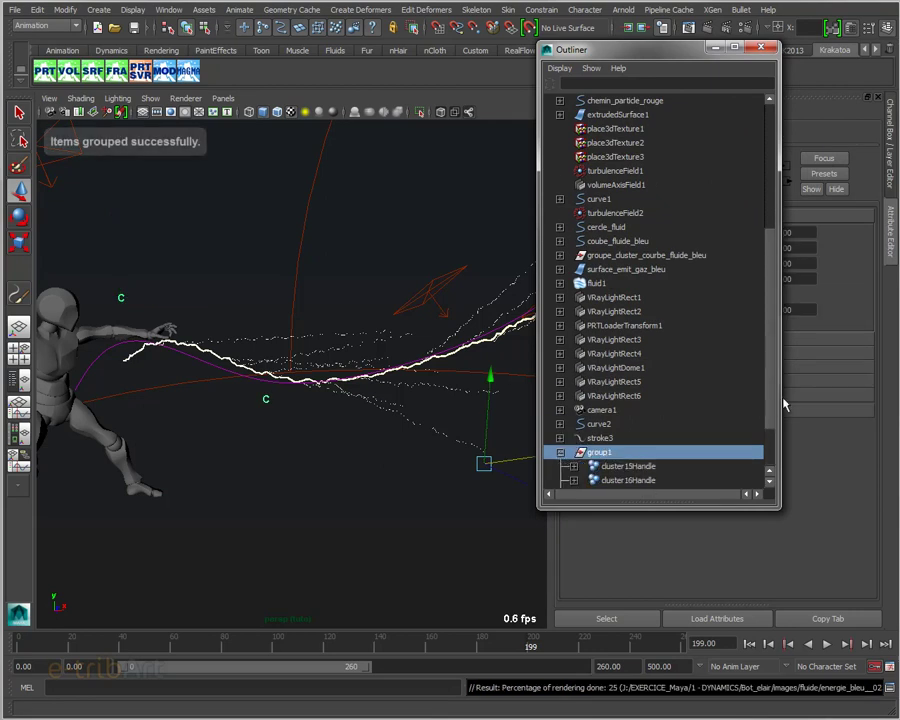
Step: Check each of the five handles inside group1, then close the Outliner
scroll(763, 474, down, 2)
click(617, 397)
click(619, 410)
click(620, 424)
click(620, 438)
click(620, 452)
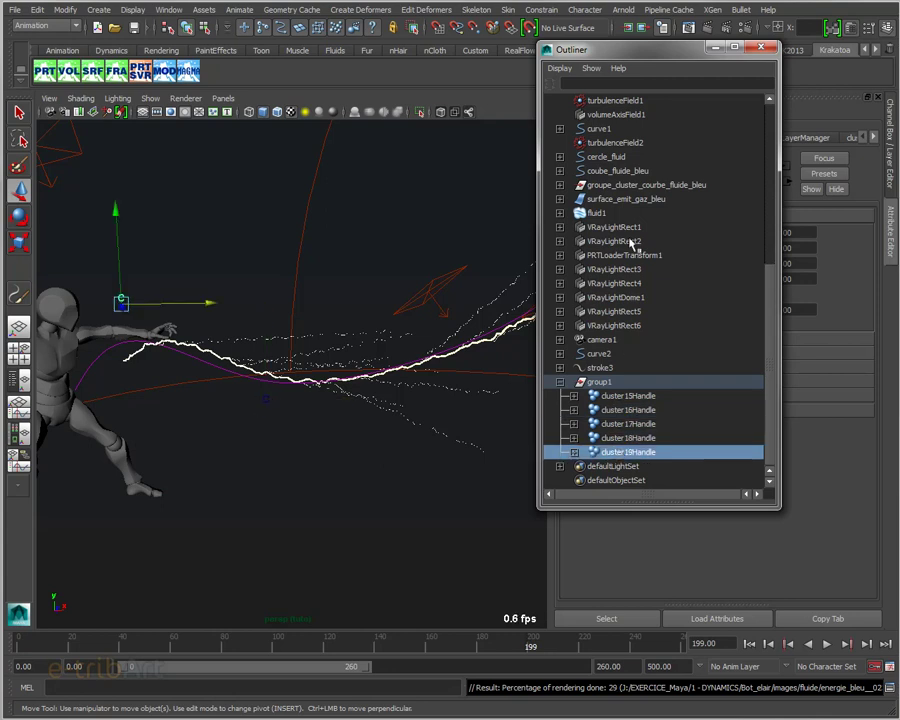
drag(628, 50, 662, 59)
click(795, 57)
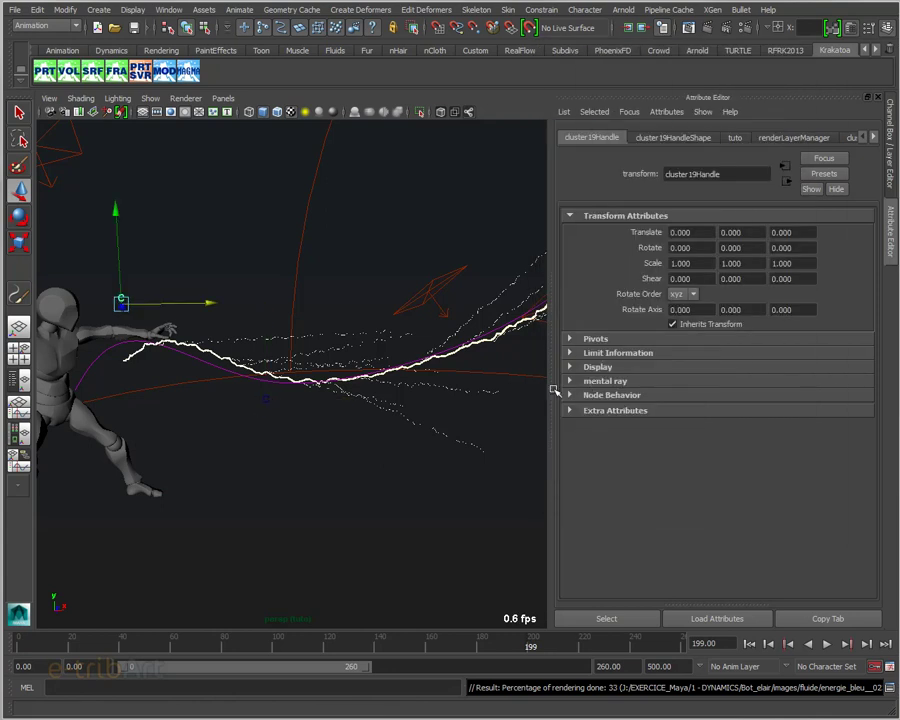
Step: Zoom out to the whole scene, select cluster15Handle and raise the curve's right end
alt+right_drag(553, 390, 400, 394)
alt+drag(400, 394, 336, 396)
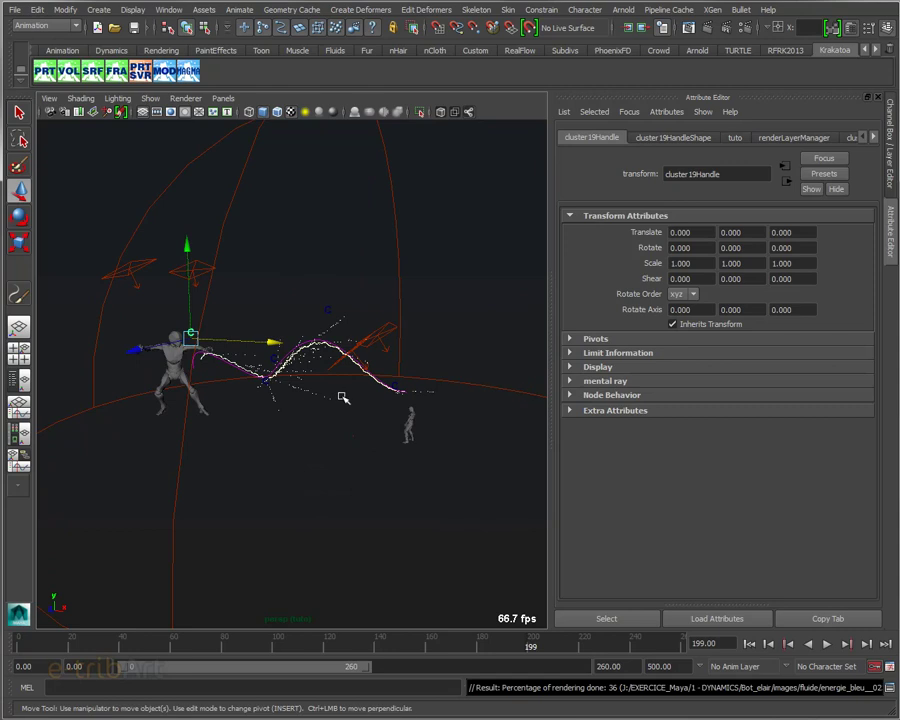
scroll(347, 395, up, 2)
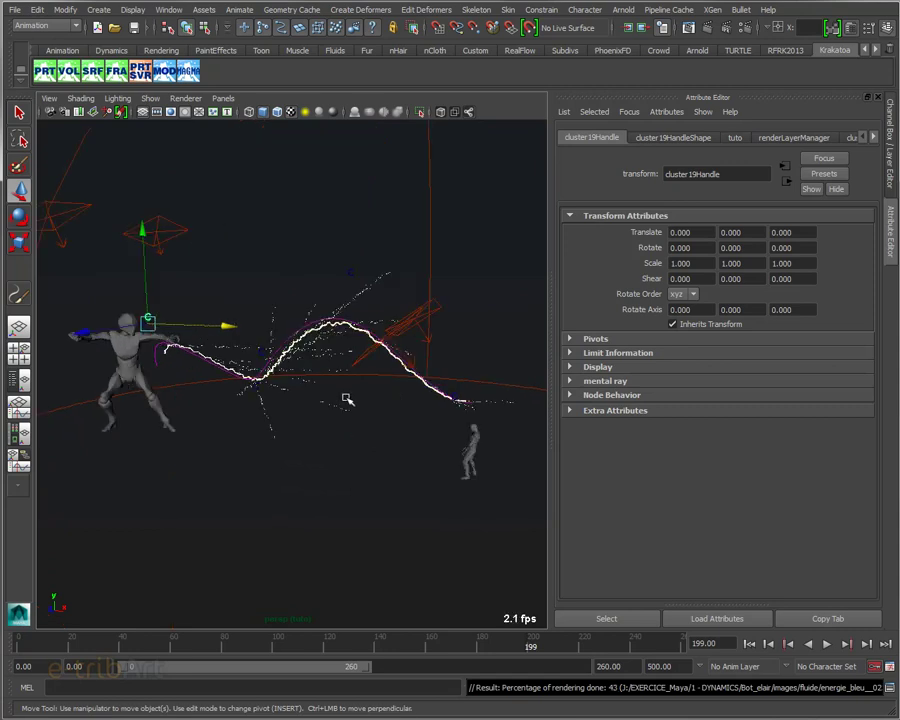
scroll(338, 399, up, 2)
scroll(342, 395, up, 1)
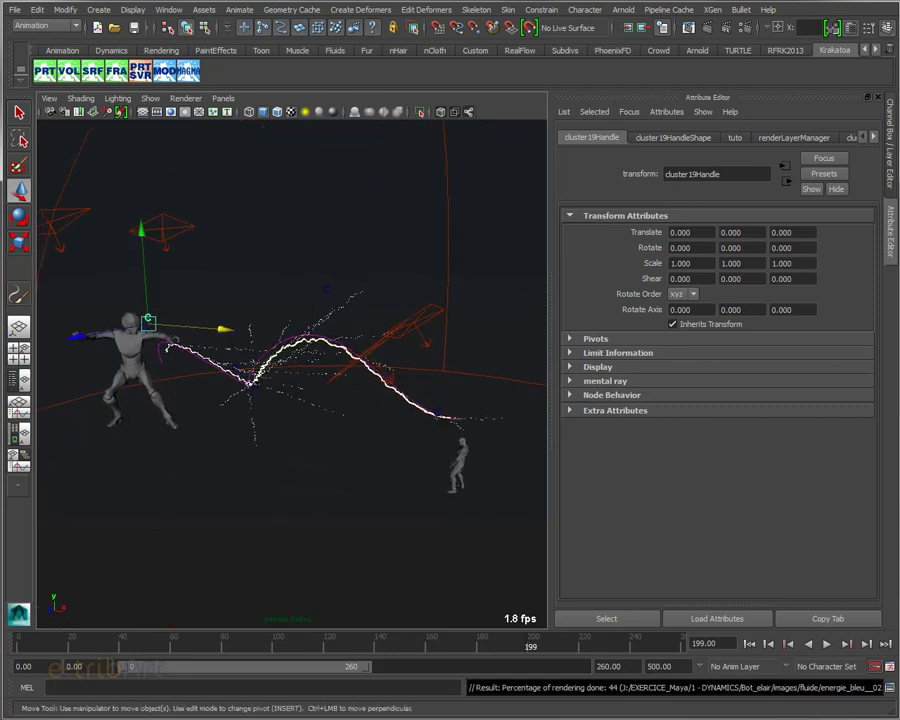
click(437, 412)
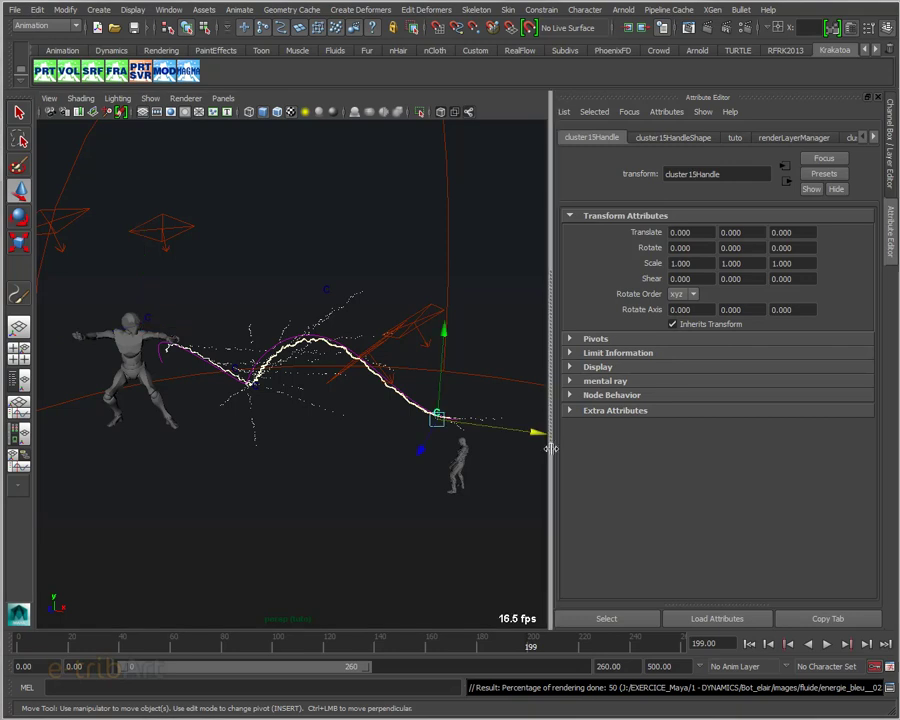
drag(443, 340, 440, 316)
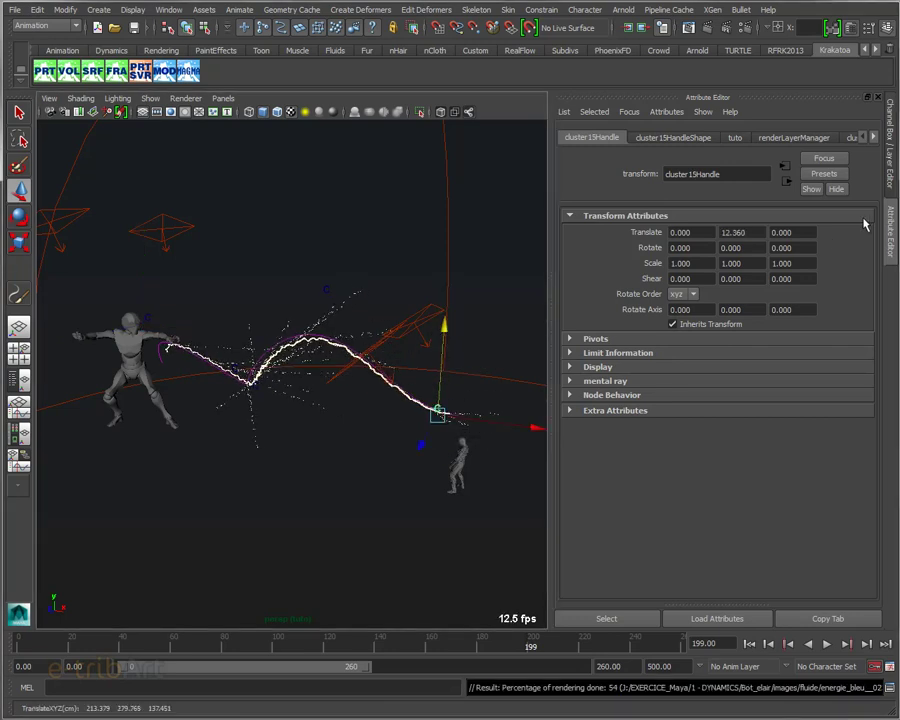
Step: Move cluster15Handle to Translate X -488.633, Y 16.973, pulling the end toward the character
click(886, 190)
drag(866, 155, 866, 178)
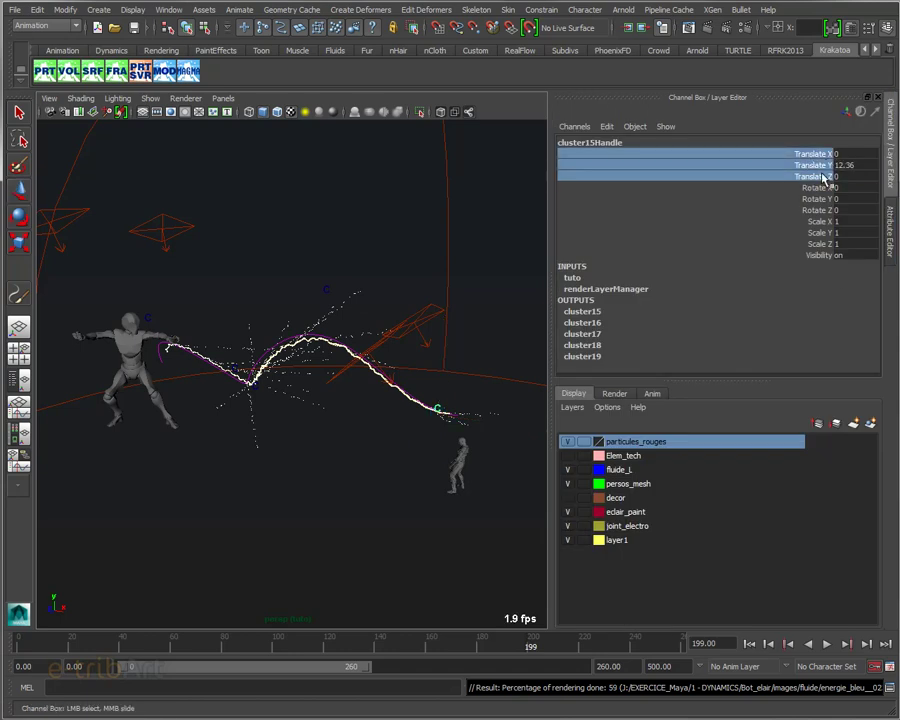
drag(545, 302, 678, 305)
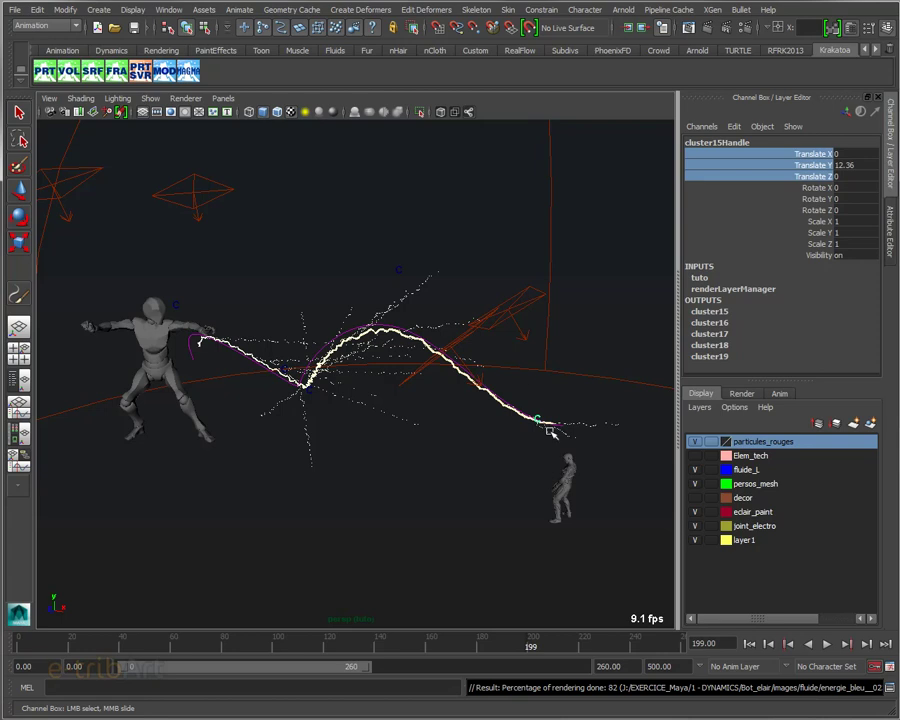
key(w)
mouse_move(548, 356)
mouse_down()
mouse_move(546, 314)
mouse_move(540, 402)
mouse_up()
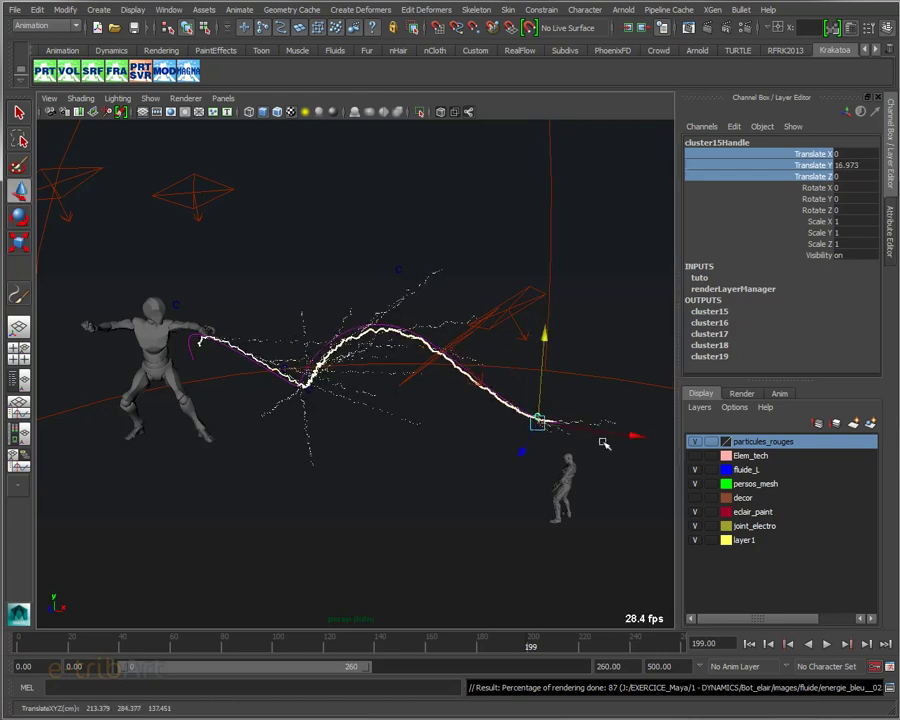
mouse_move(623, 436)
mouse_down()
mouse_move(406, 420)
mouse_move(443, 447)
mouse_move(428, 432)
mouse_move(446, 435)
mouse_up()
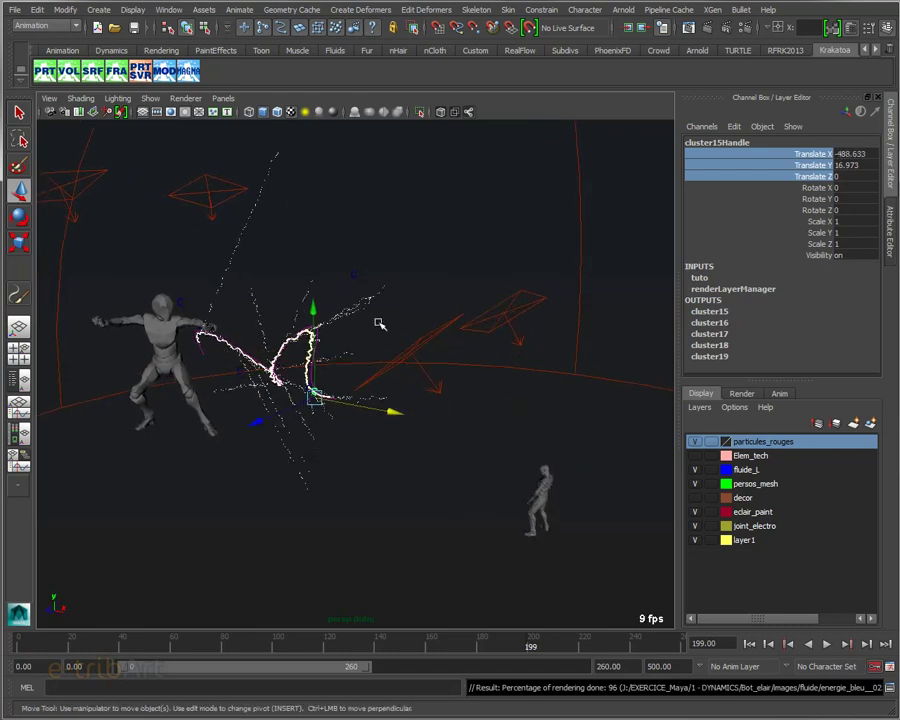
Step: Drag cluster16, 17, 18 and 15 Handles left along X to bend the lightning around the character
click(354, 275)
mouse_move(437, 293)
mouse_down()
mouse_move(297, 278)
mouse_move(280, 293)
mouse_up()
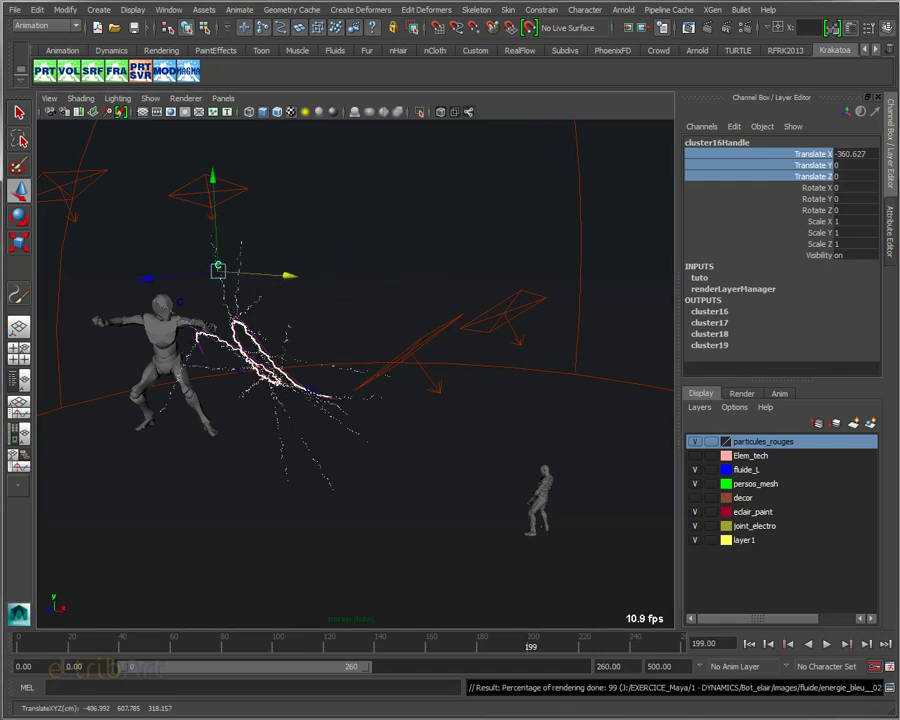
click(238, 372)
drag(305, 387, 244, 378)
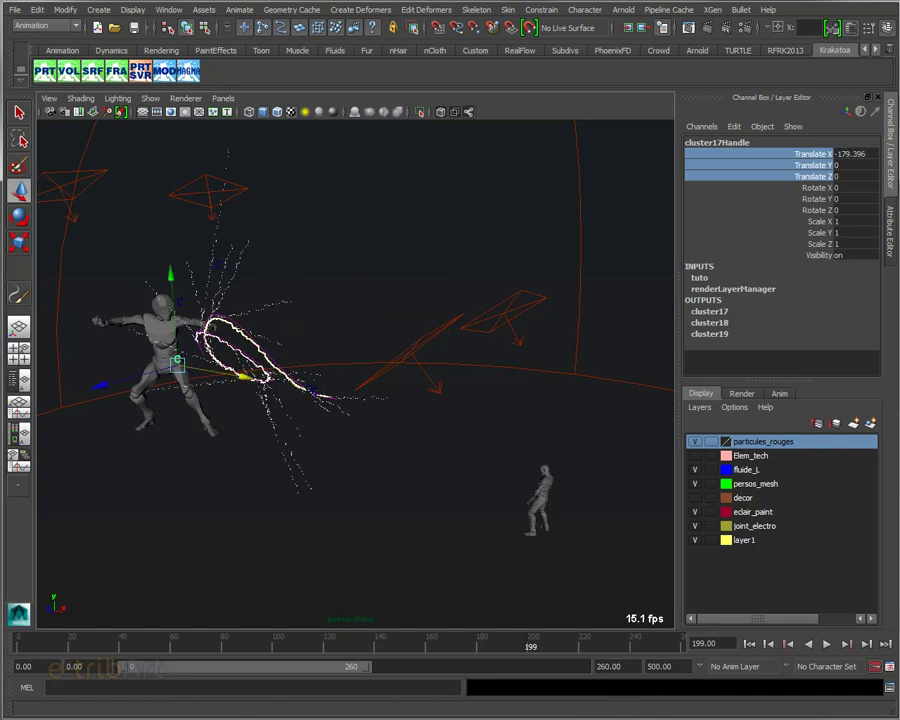
click(308, 392)
mouse_move(386, 407)
mouse_down()
mouse_move(270, 392)
mouse_move(298, 390)
mouse_up()
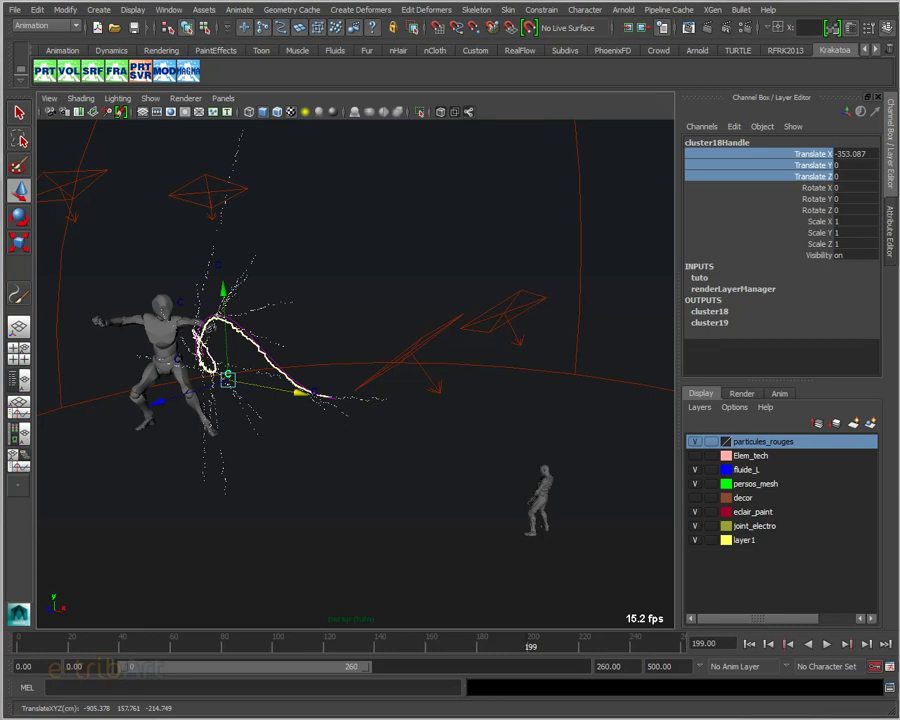
click(312, 392)
drag(366, 410, 270, 392)
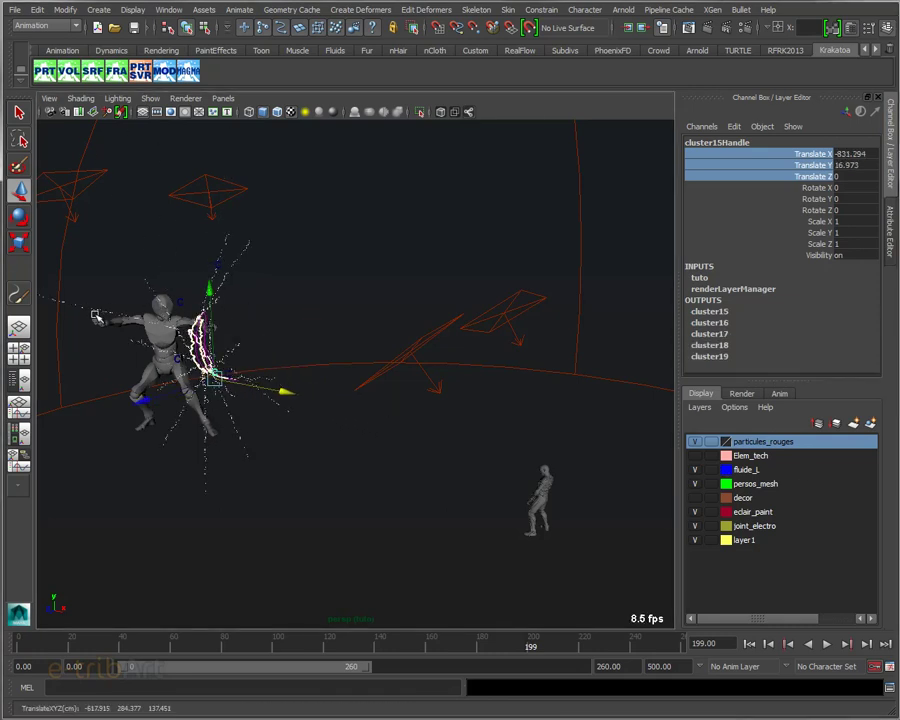
Step: Push cluster16Handle further left to X -692.182, closing the loop around the figure
mouse_move(152, 272)
alt+mouse_down()
mouse_move(292, 228)
mouse_move(256, 388)
mouse_move(320, 395)
mouse_move(254, 396)
alt+mouse_up()
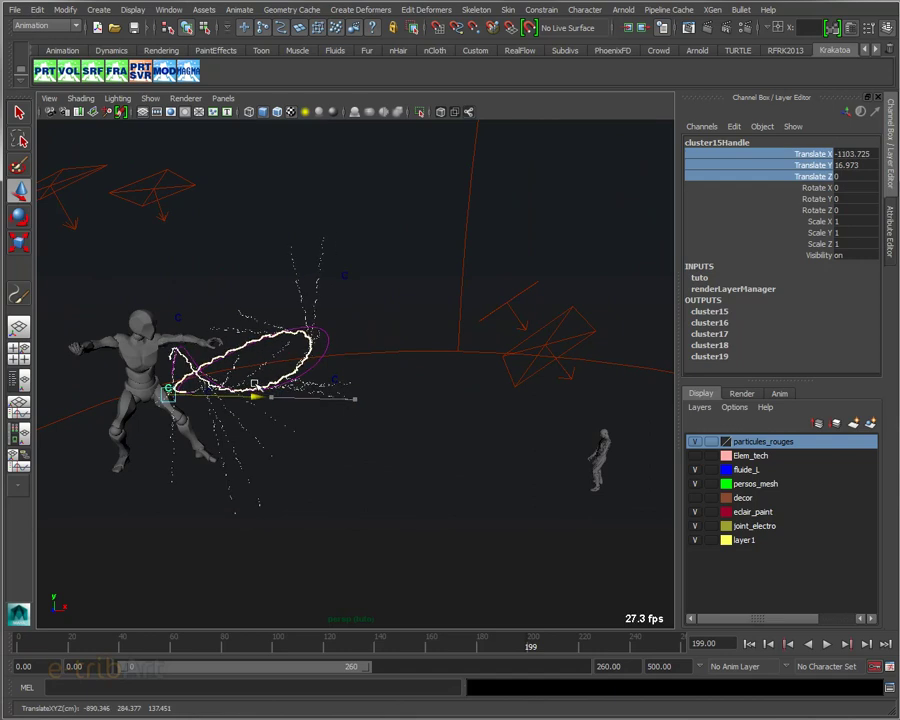
click(344, 277)
drag(432, 284, 276, 284)
mouse_move(314, 253)
alt+mouse_down()
mouse_move(281, 305)
mouse_move(250, 290)
alt+mouse_up()
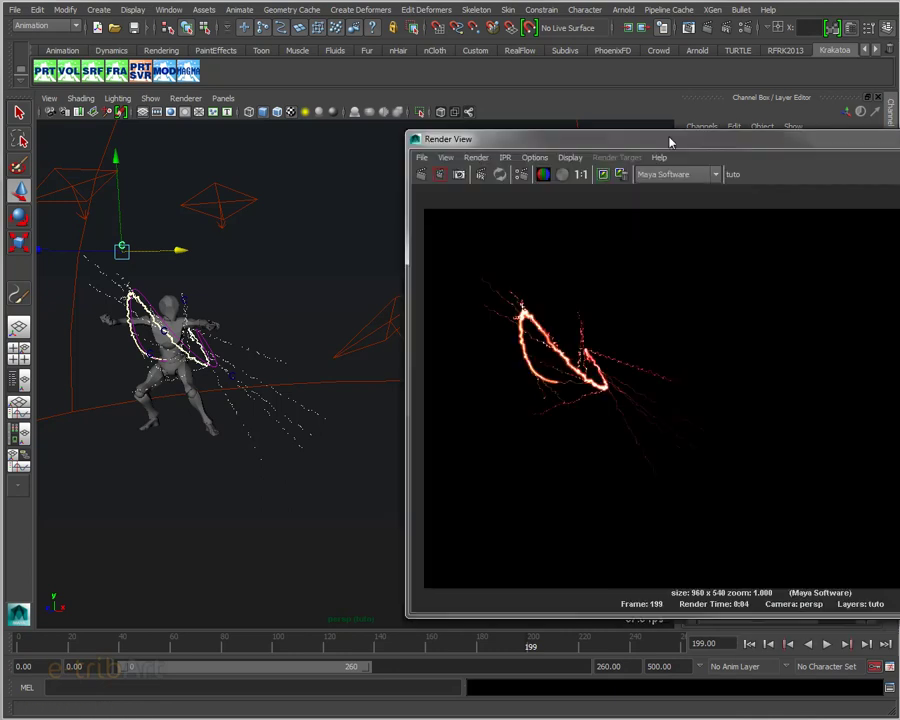
drag(670, 143, 437, 110)
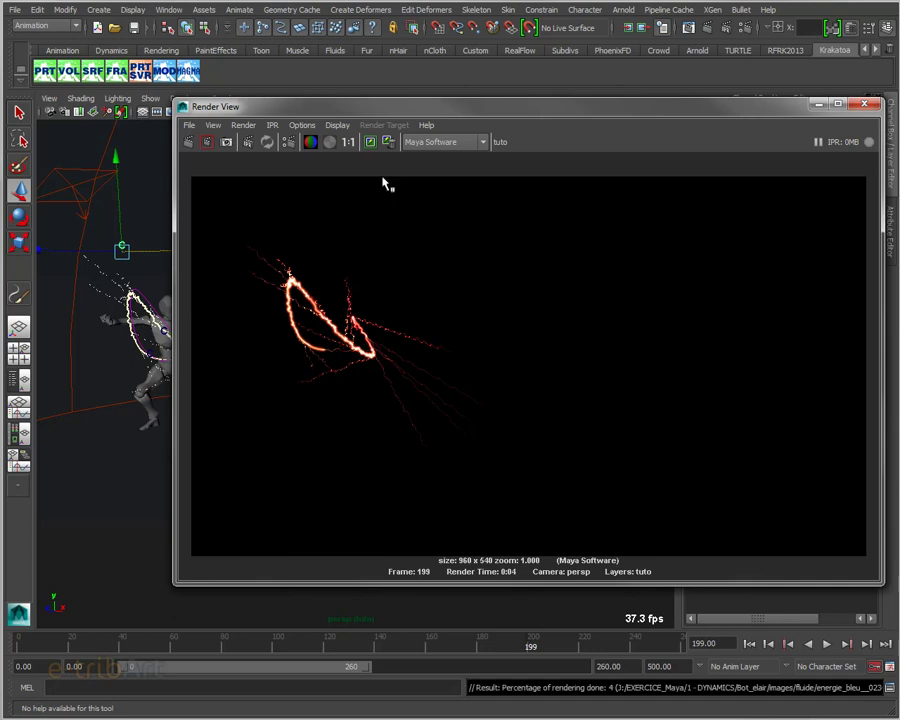
click(864, 104)
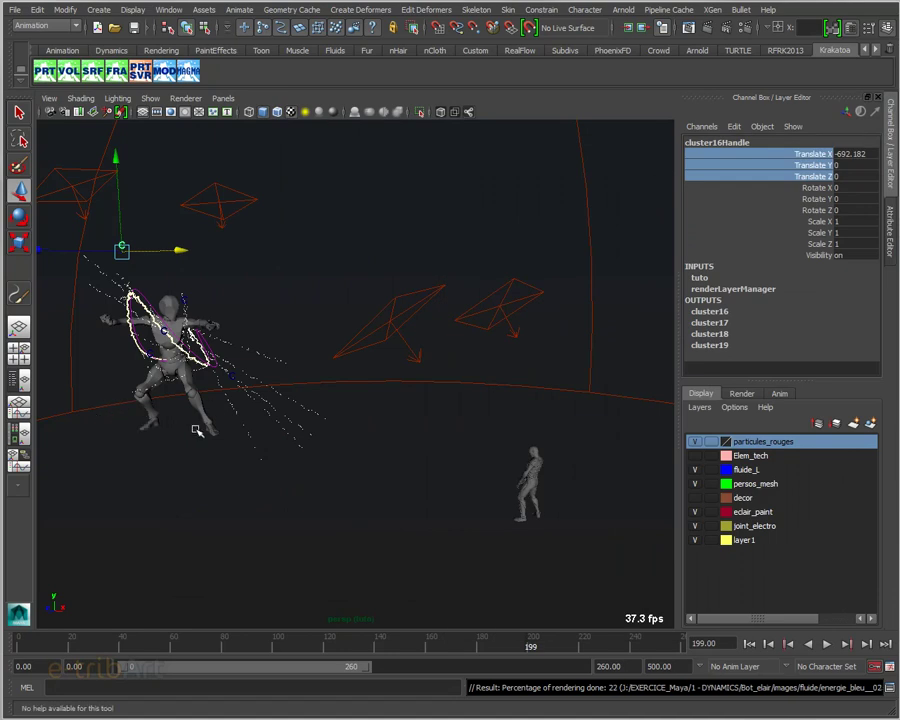
Step: Select the lightning curve curve2 and bring up Create > NURBS Primitives with Circle showing
alt+drag(200, 418, 252, 410)
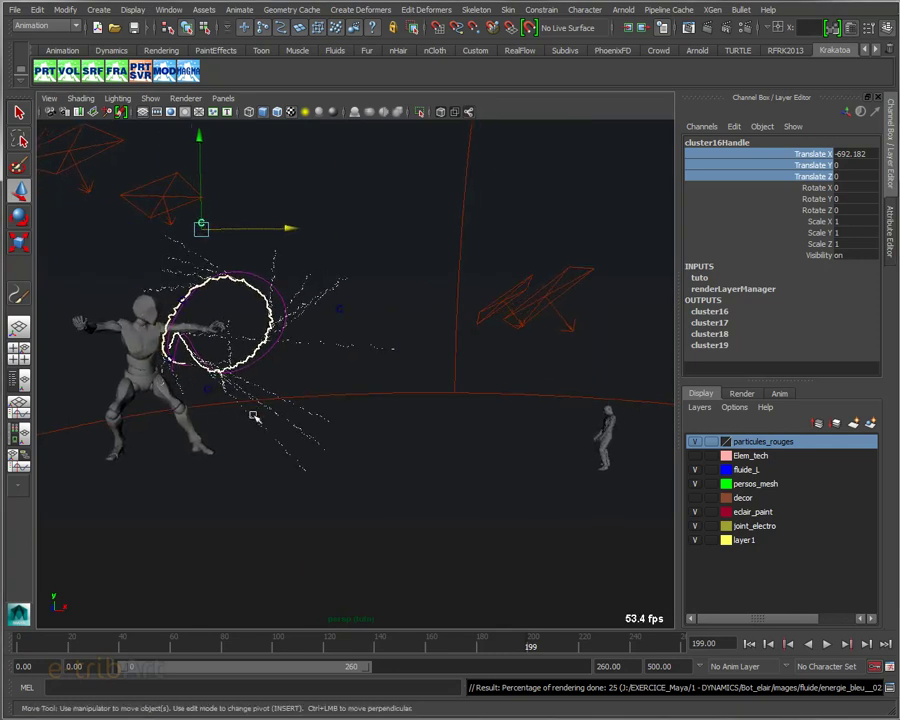
alt+drag(242, 419, 291, 420)
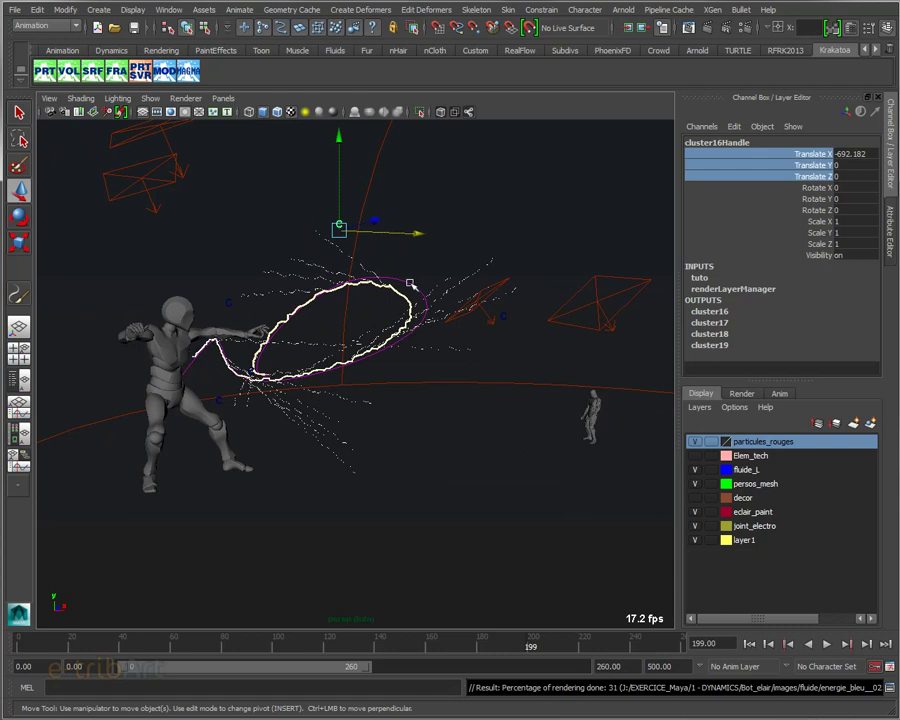
click(407, 286)
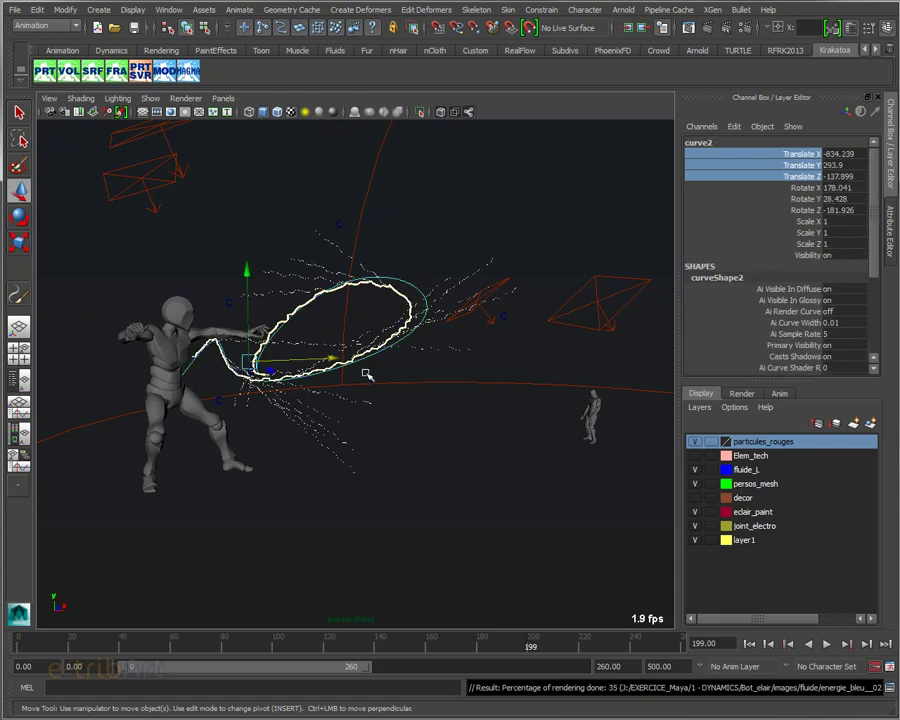
mouse_move(366, 374)
alt+mouse_down()
mouse_move(291, 396)
mouse_move(301, 406)
mouse_move(360, 398)
mouse_move(402, 356)
mouse_move(384, 360)
alt+mouse_up()
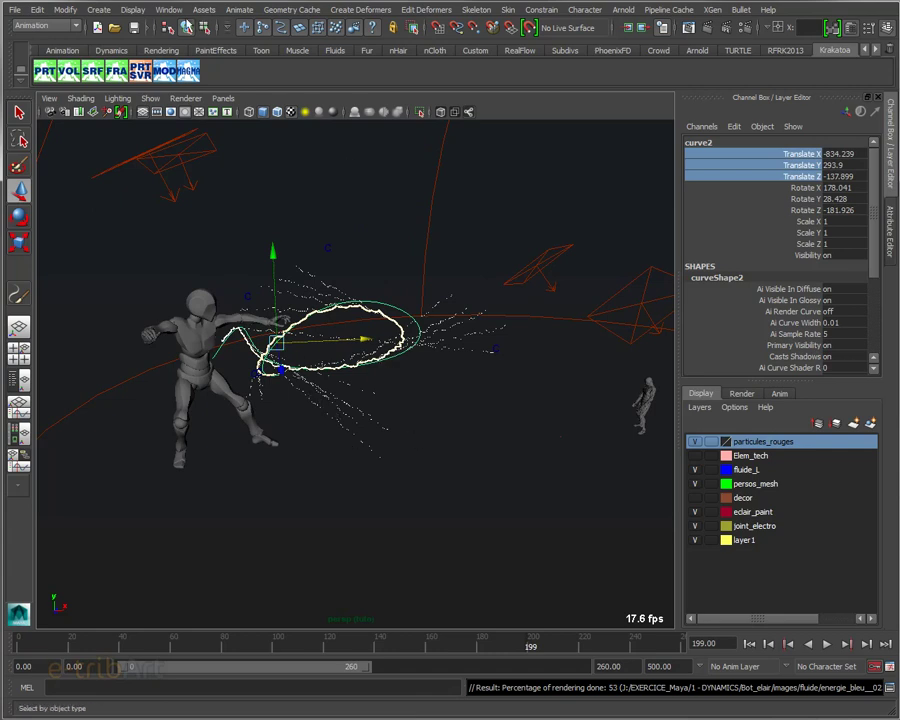
click(97, 10)
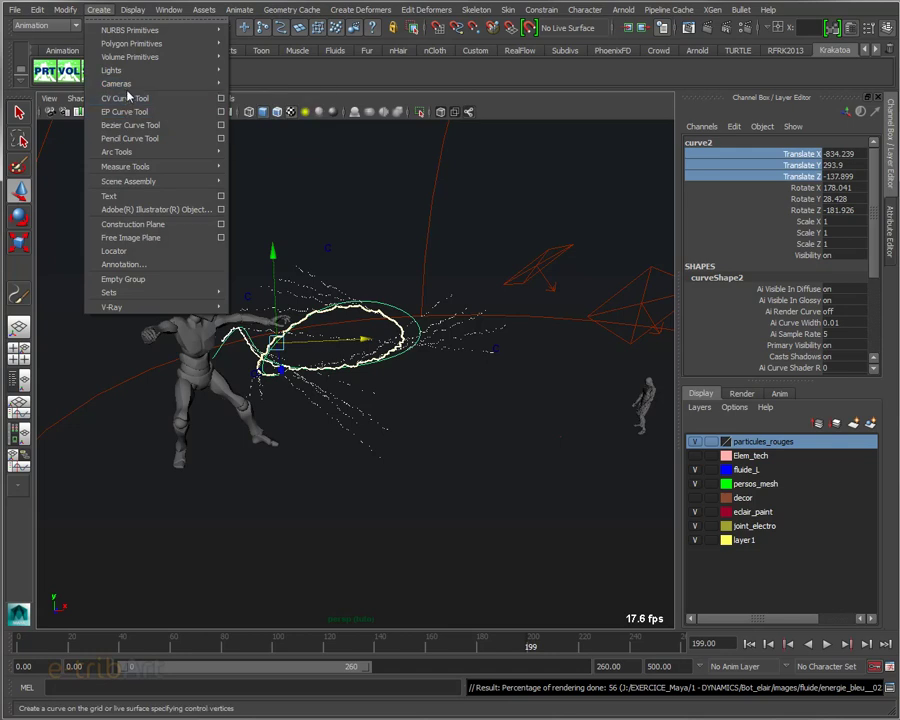
mouse_move(131, 30)
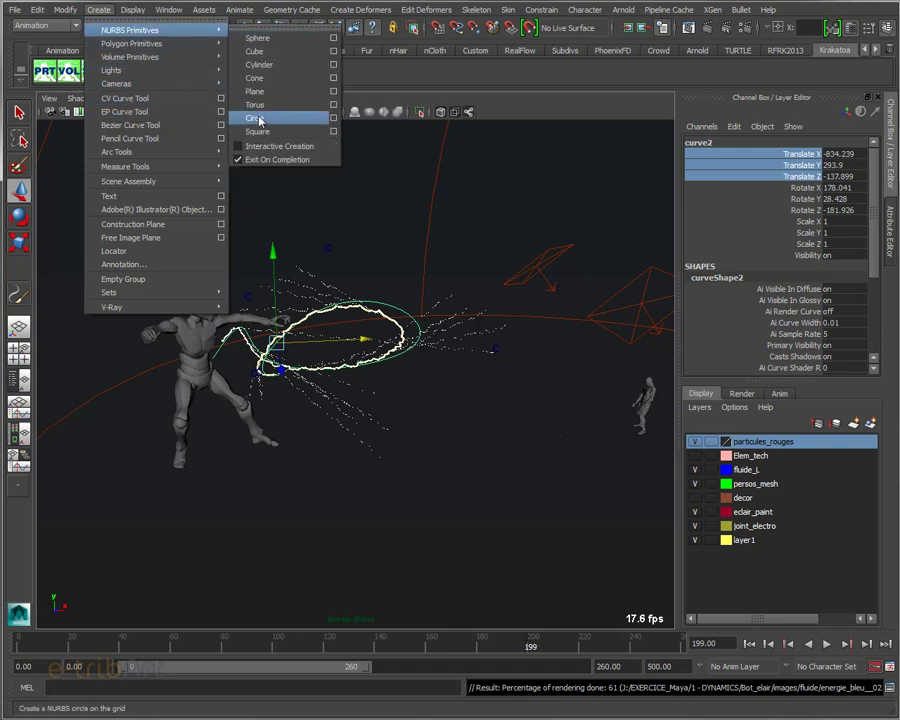
Step: Create a NURBS circle at the origin and scale it up to about 116 units
click(255, 118)
key(r)
mouse_move(560, 436)
mouse_down()
mouse_move(620, 441)
mouse_move(611, 441)
mouse_up()
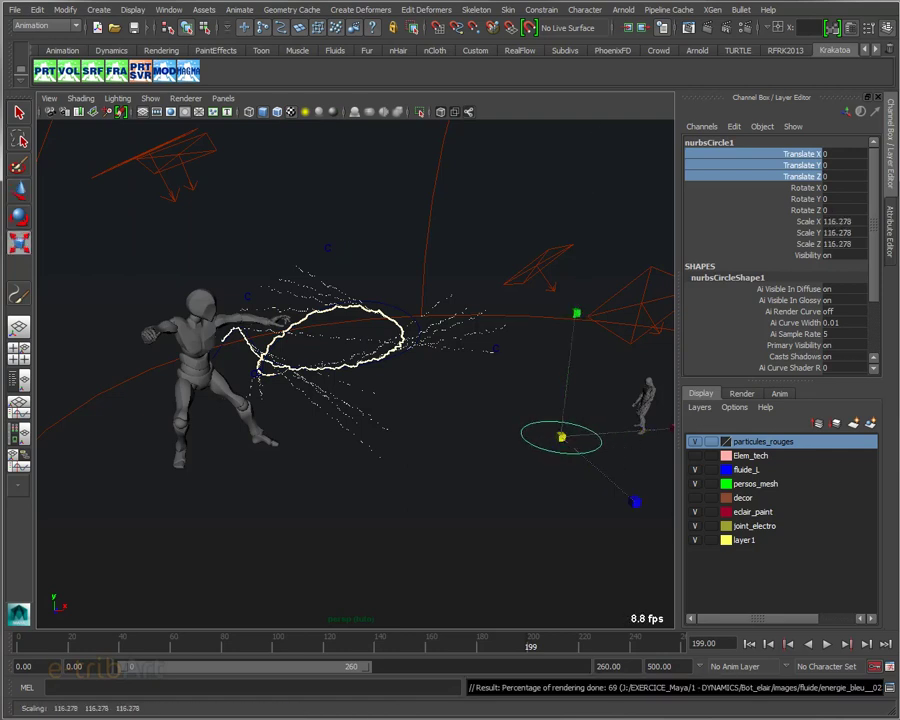
Step: Add curve2 to the selection with the circle using the hierarchy list
click(19, 488)
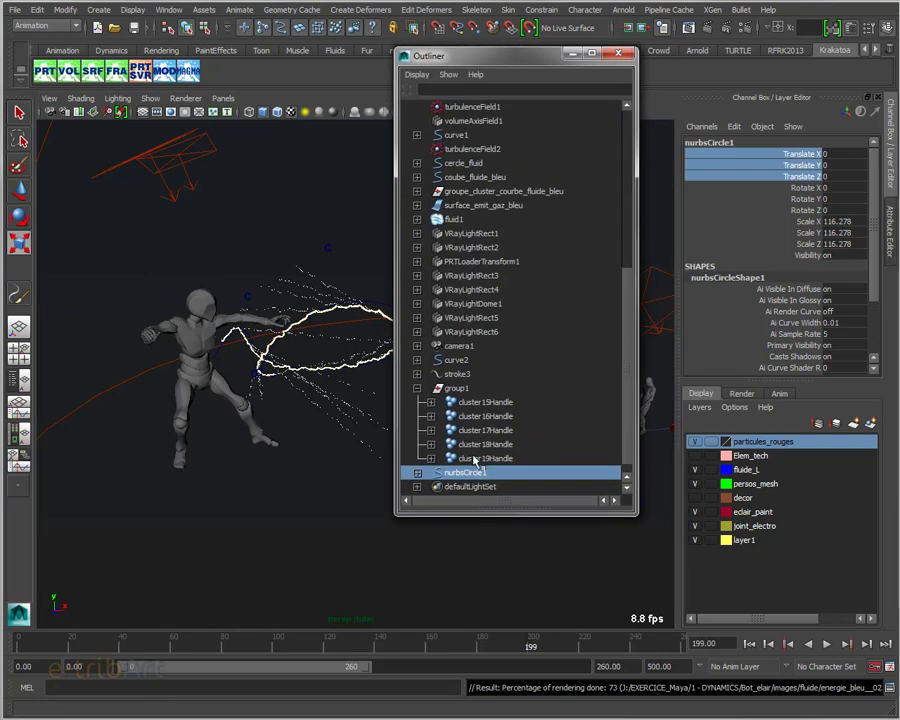
ctrl+click(456, 360)
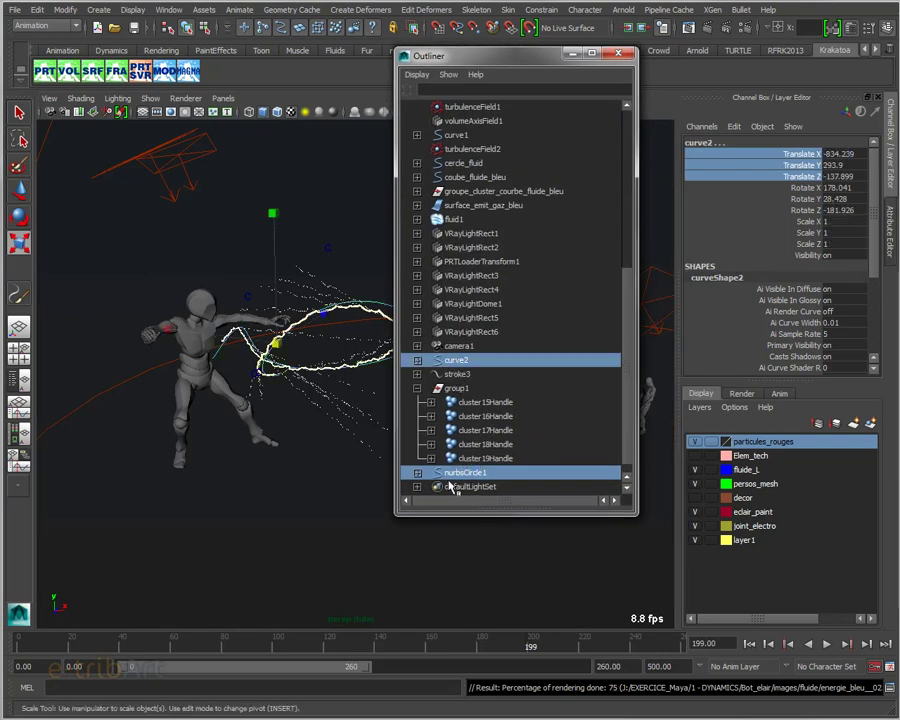
drag(472, 56, 756, 56)
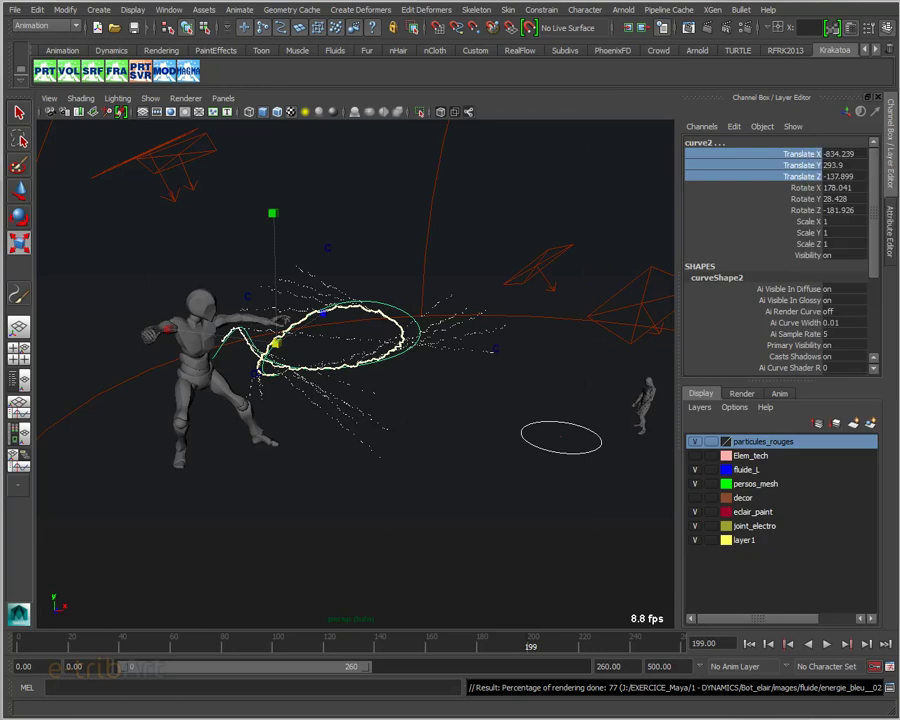
Step: Switch the menu set to Surfaces and open the Surfaces menu
click(52, 25)
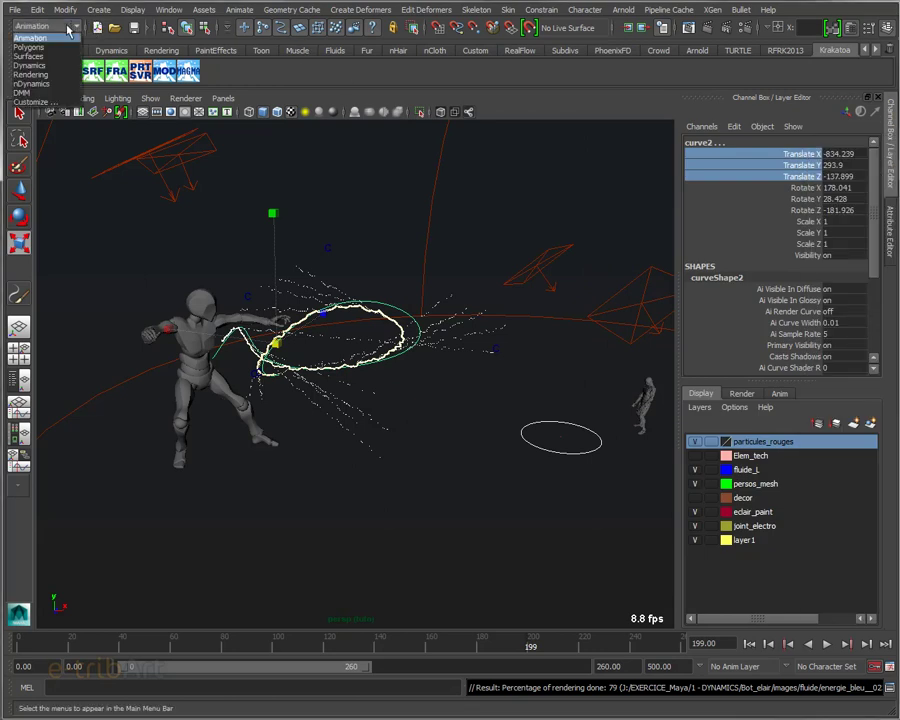
click(50, 56)
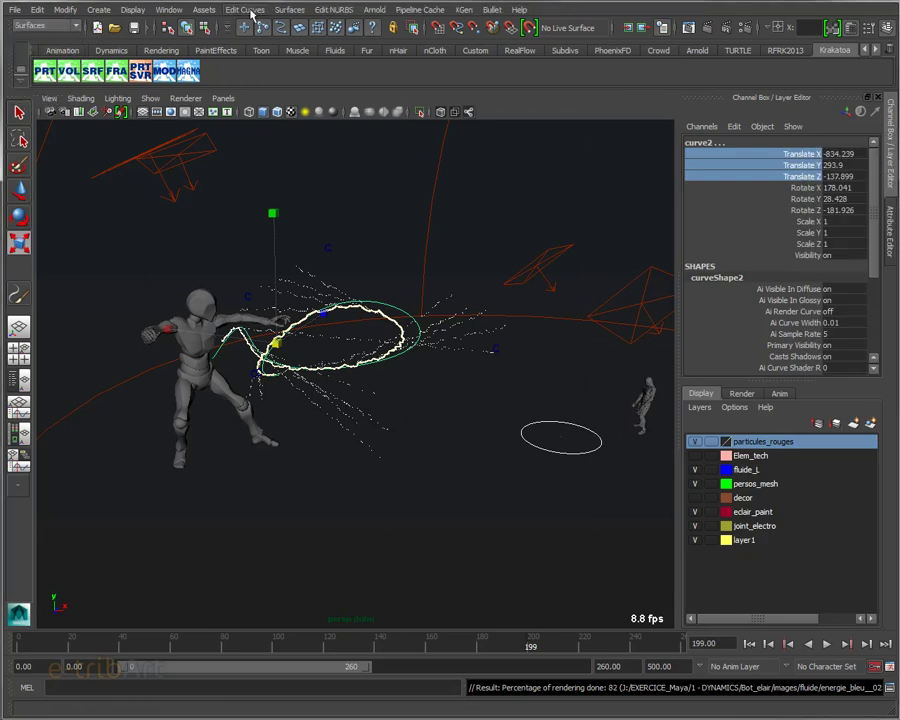
click(289, 10)
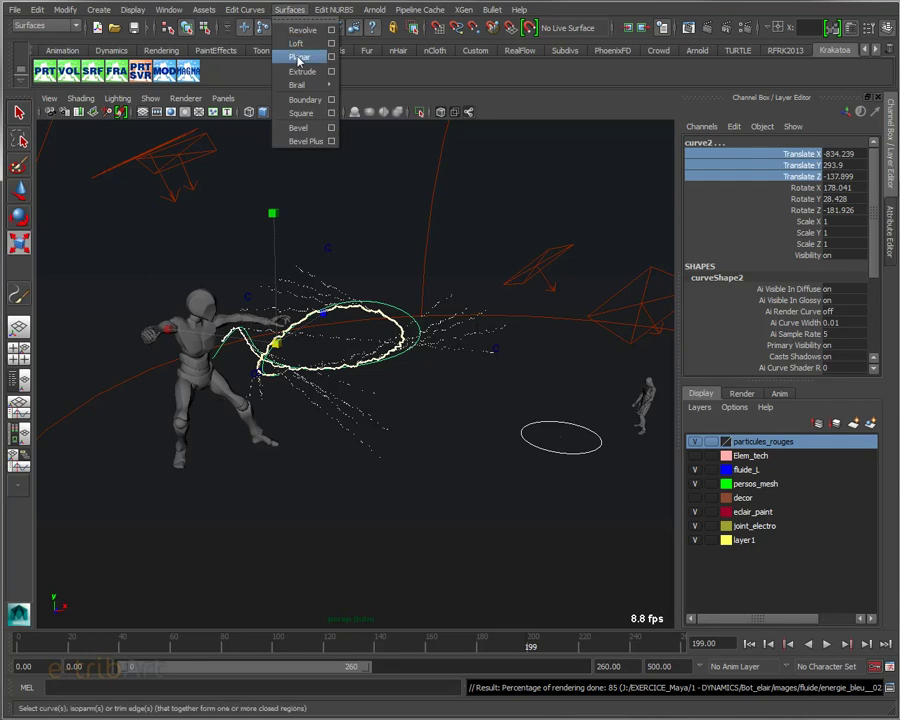
Step: Extrude the circle along the lightning curve as a Tube with Partial curve range, creating extrudedSurface2
click(331, 72)
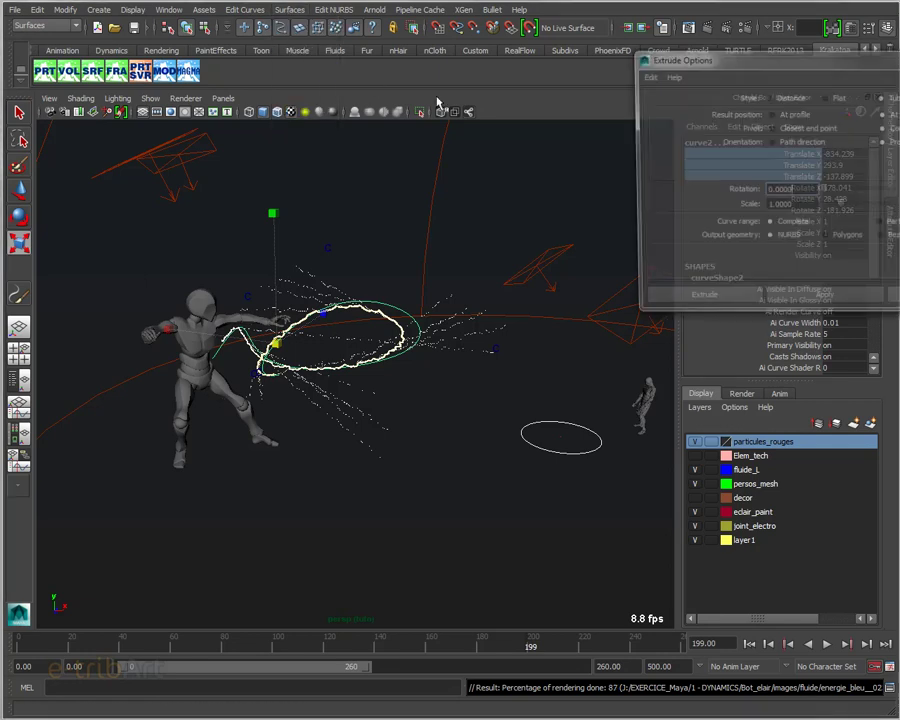
drag(704, 66, 344, 61)
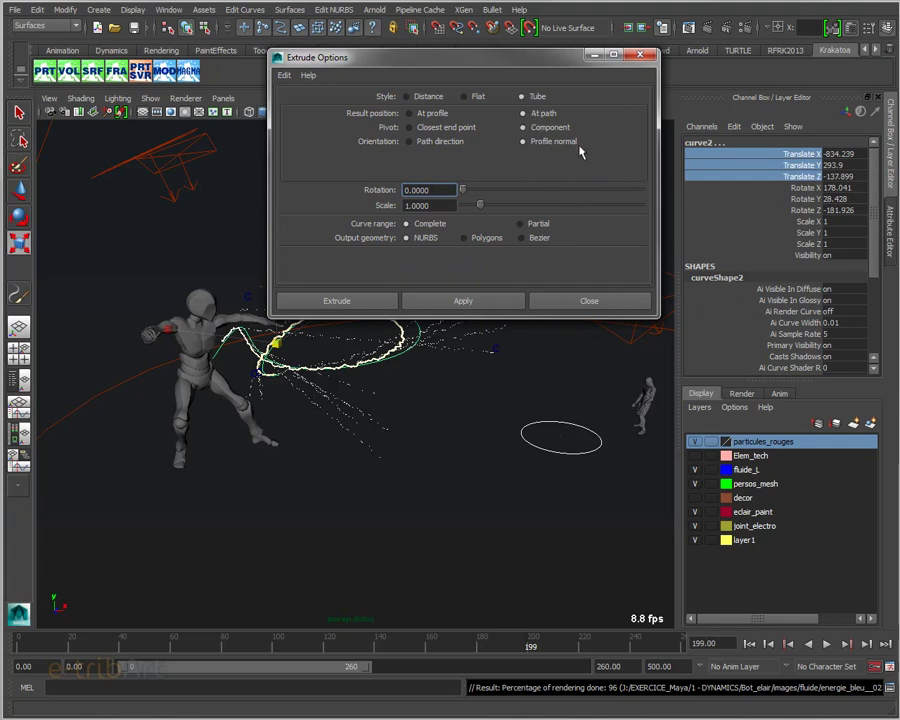
click(530, 226)
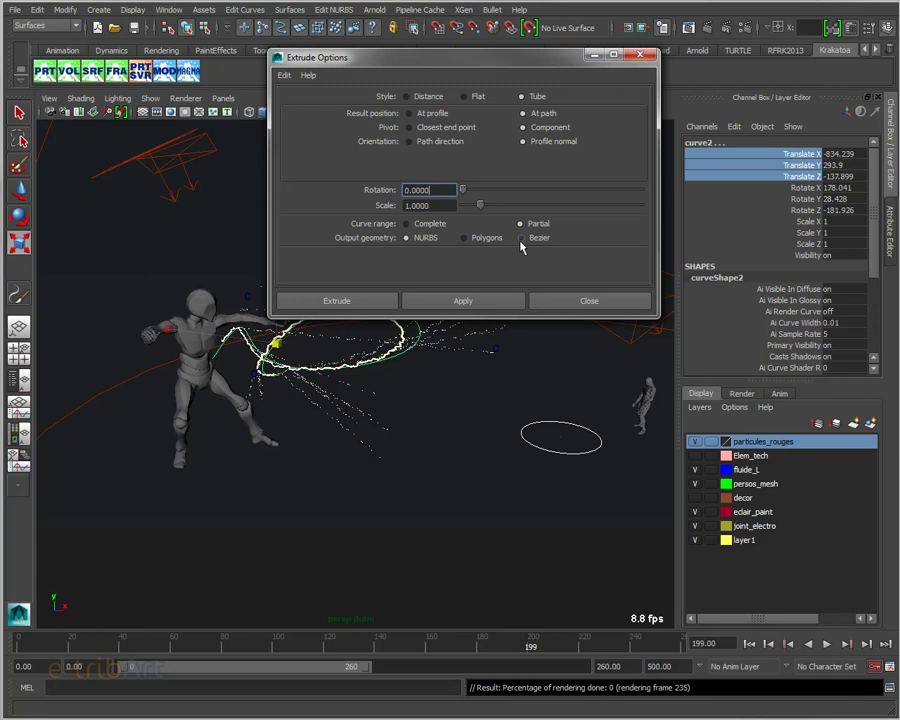
click(360, 306)
alt+drag(348, 401, 342, 413)
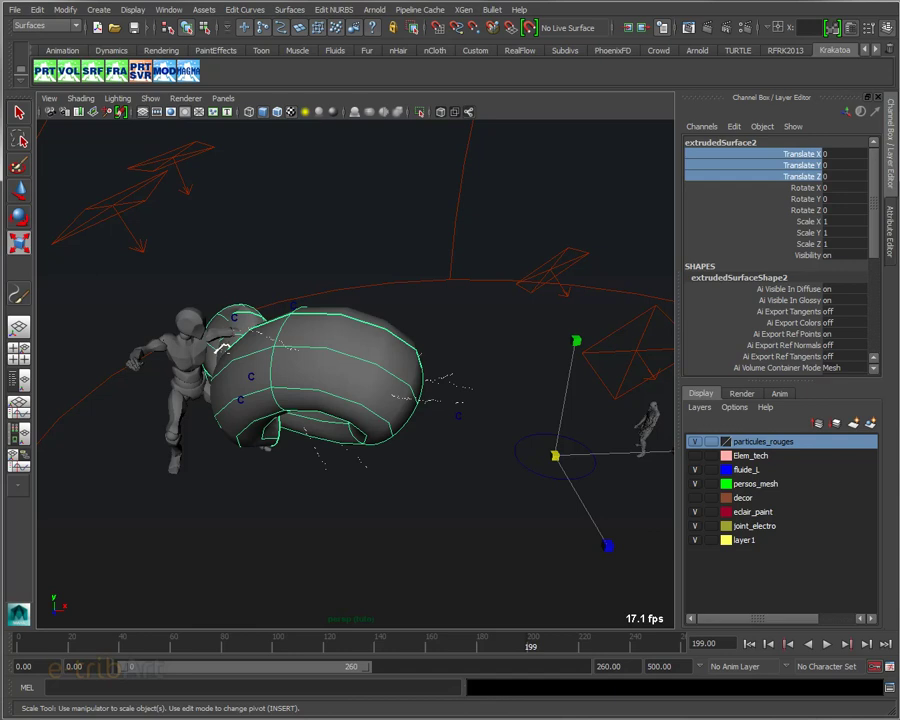
Step: Move the first cluster and cluster16 along X to stretch and bend the tube
click(532, 463)
key(w)
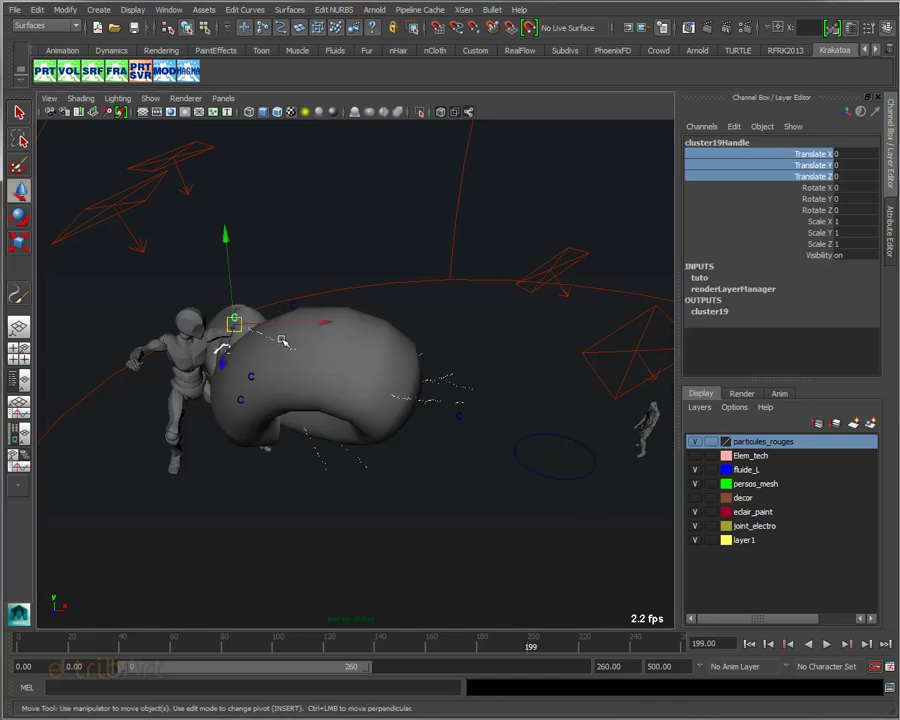
drag(290, 322, 368, 321)
mouse_move(210, 470)
mouse_down()
mouse_move(352, 383)
mouse_move(362, 404)
mouse_move(644, 430)
mouse_up()
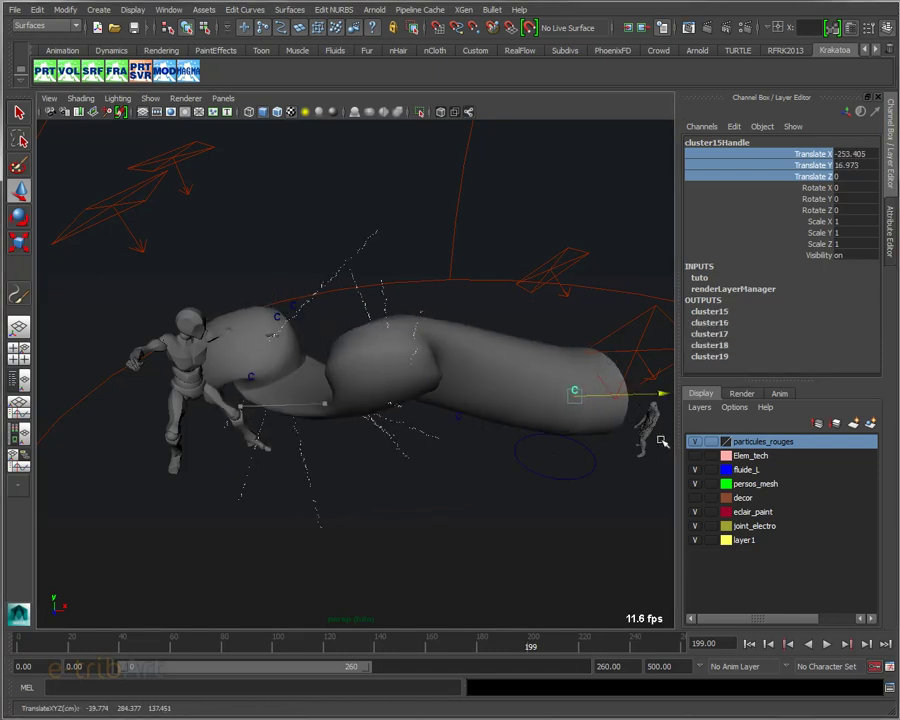
click(277, 317)
mouse_move(376, 310)
mouse_down()
mouse_move(560, 334)
mouse_move(464, 368)
mouse_move(410, 373)
mouse_up()
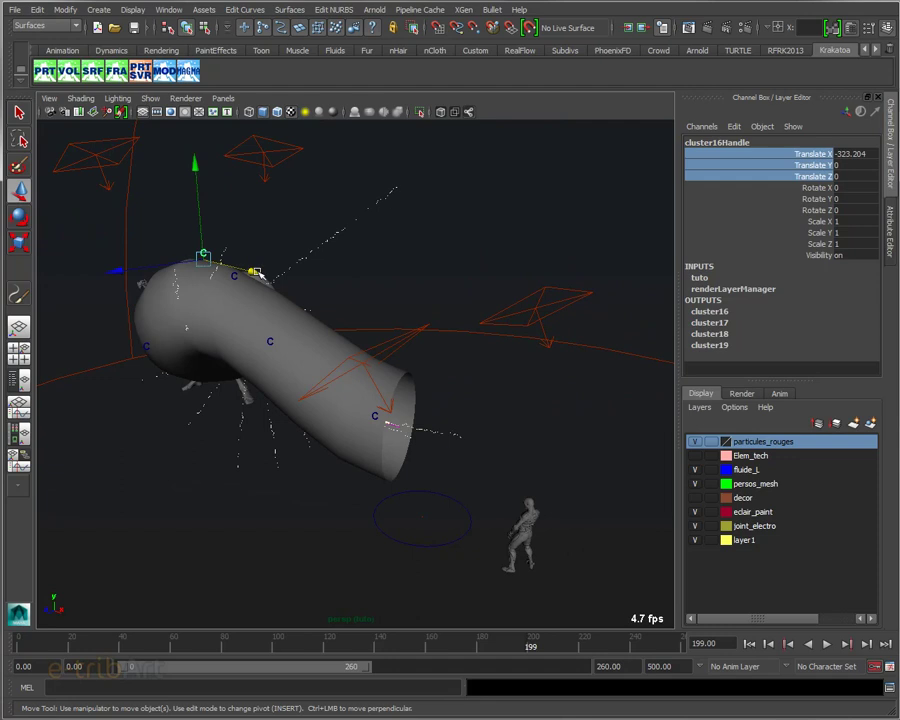
drag(262, 277, 353, 360)
alt+drag(291, 430, 496, 436)
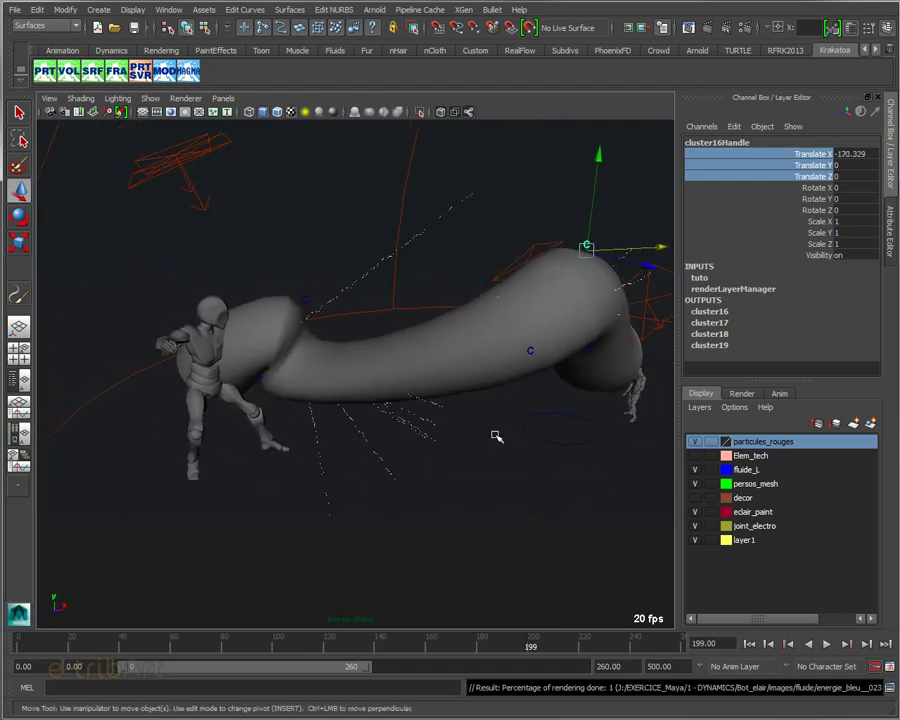
Step: Pull cluster18 to bend the tube further, then select the tube and inspect its wavy shape
click(258, 381)
mouse_move(258, 381)
mouse_down()
mouse_move(436, 376)
mouse_move(330, 381)
mouse_move(430, 374)
mouse_move(348, 390)
mouse_move(385, 345)
mouse_up()
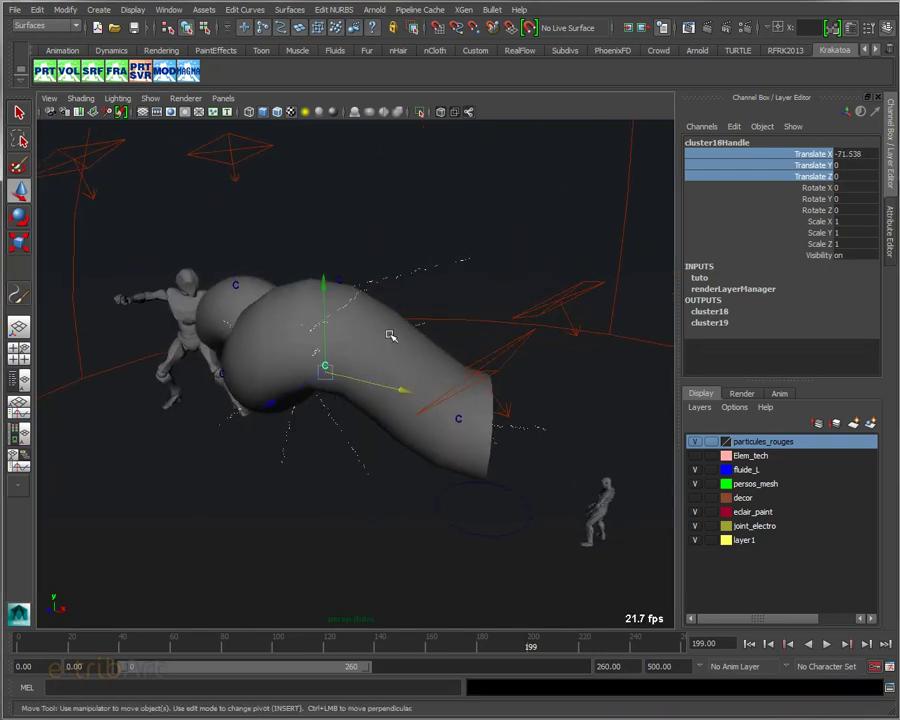
click(367, 331)
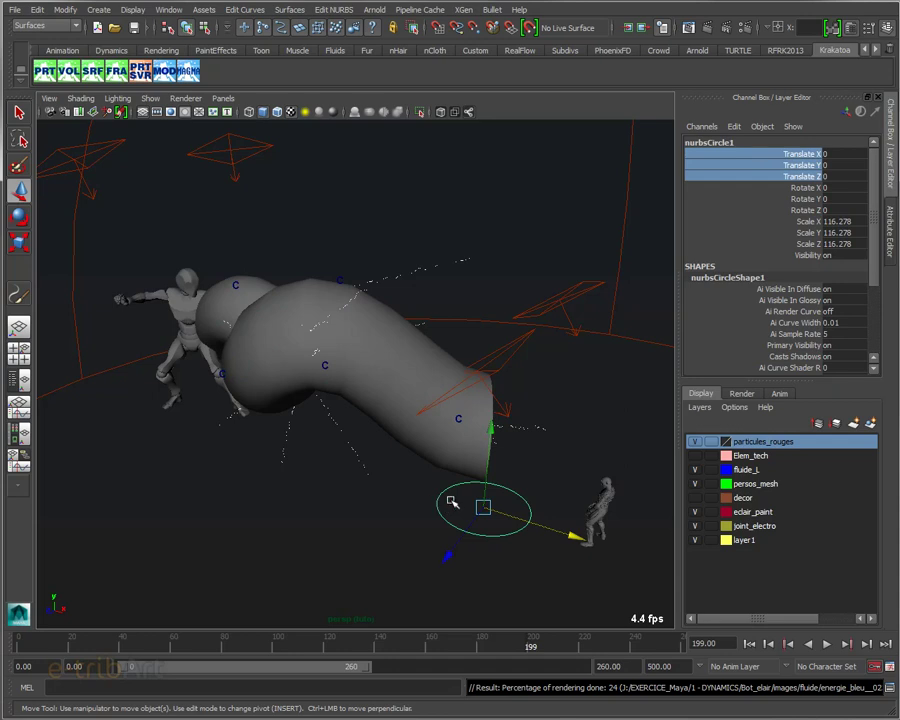
click(421, 342)
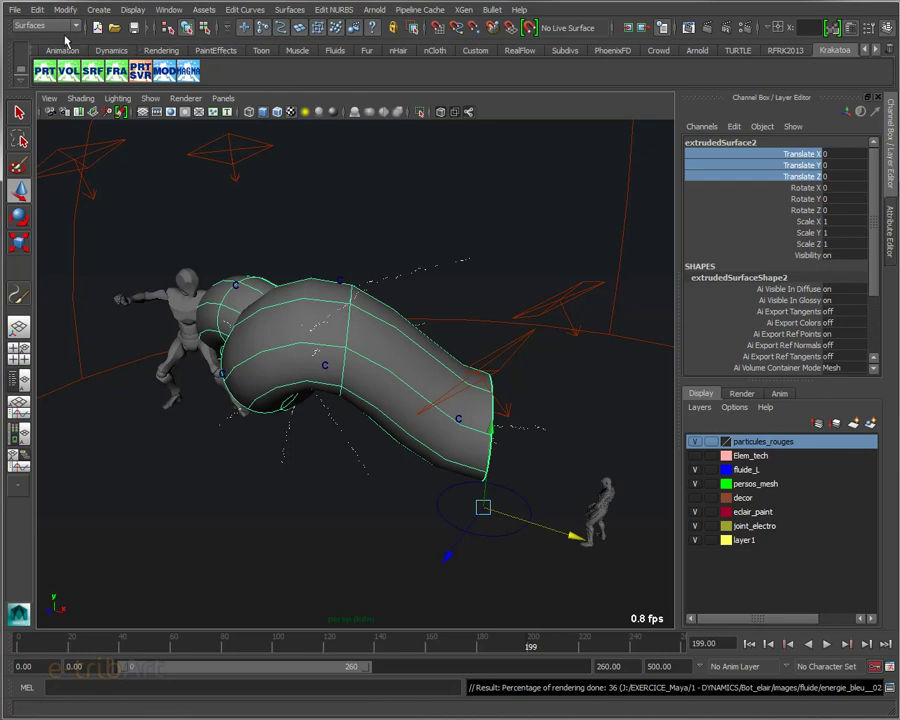
mouse_move(300, 340)
alt+mouse_down()
mouse_move(349, 337)
mouse_move(332, 348)
mouse_move(226, 328)
mouse_move(248, 338)
alt+mouse_up()
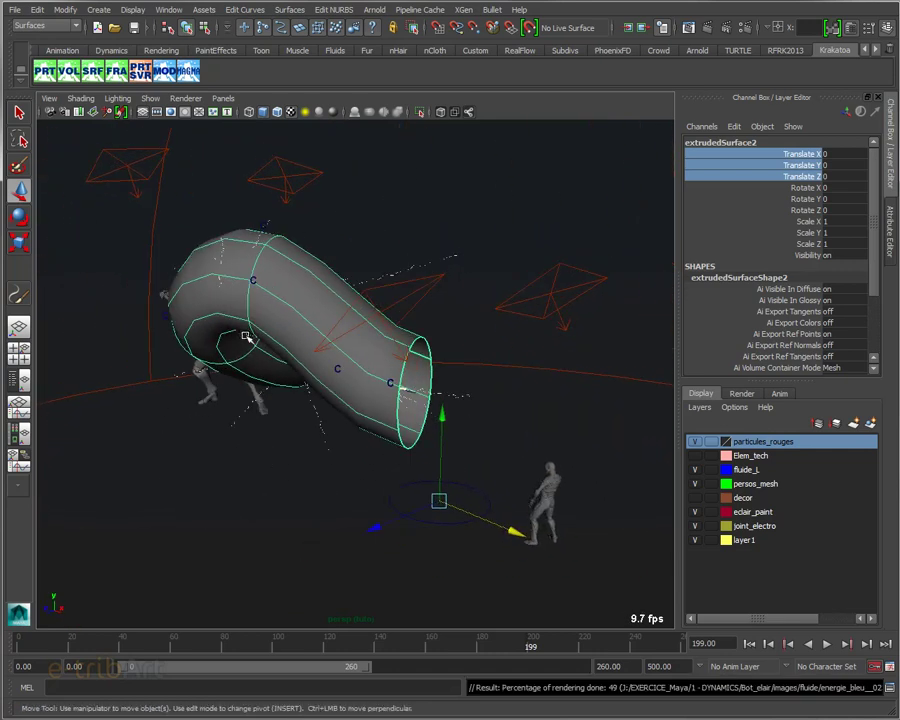
mouse_move(247, 338)
alt+mouse_down()
mouse_move(267, 363)
mouse_move(349, 363)
mouse_move(311, 366)
alt+mouse_up()
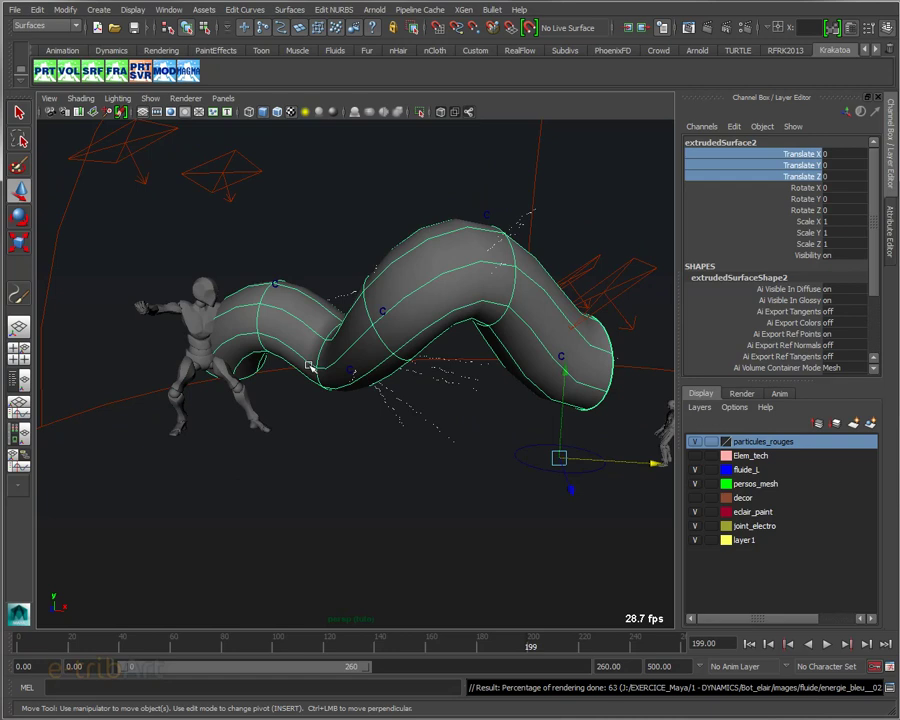
alt+drag(496, 450, 490, 457)
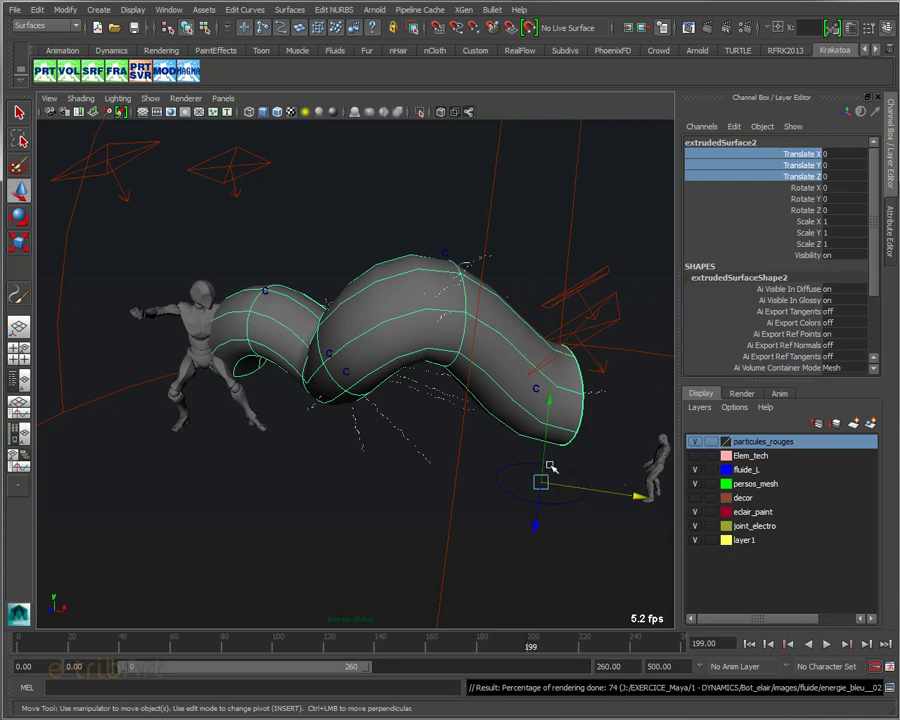
Step: Show the scene in wireframe and select the lightning curve curve2 instead of the tube
key(4)
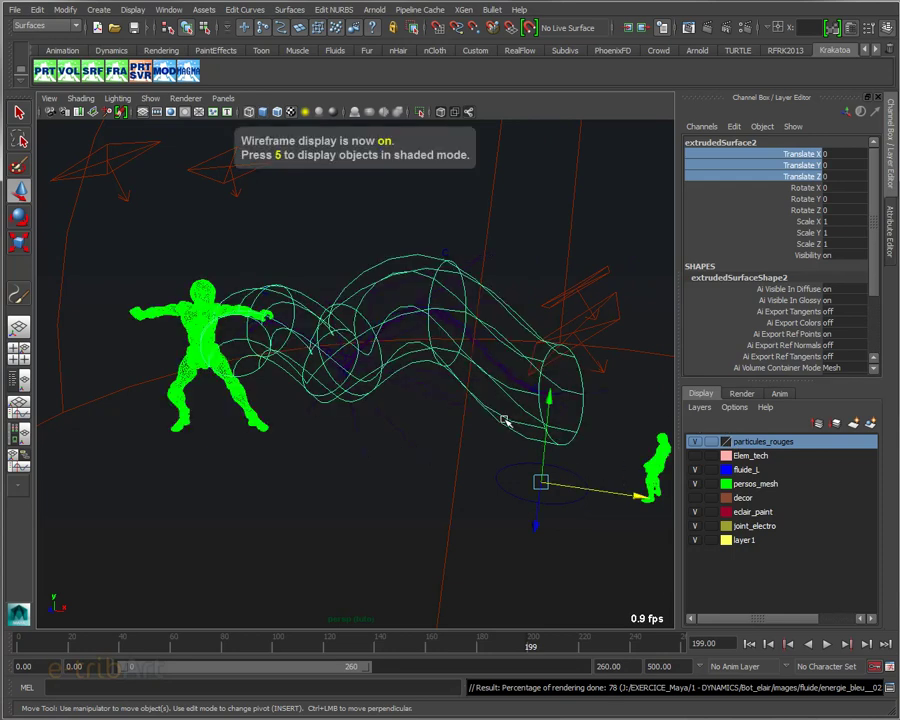
click(365, 369)
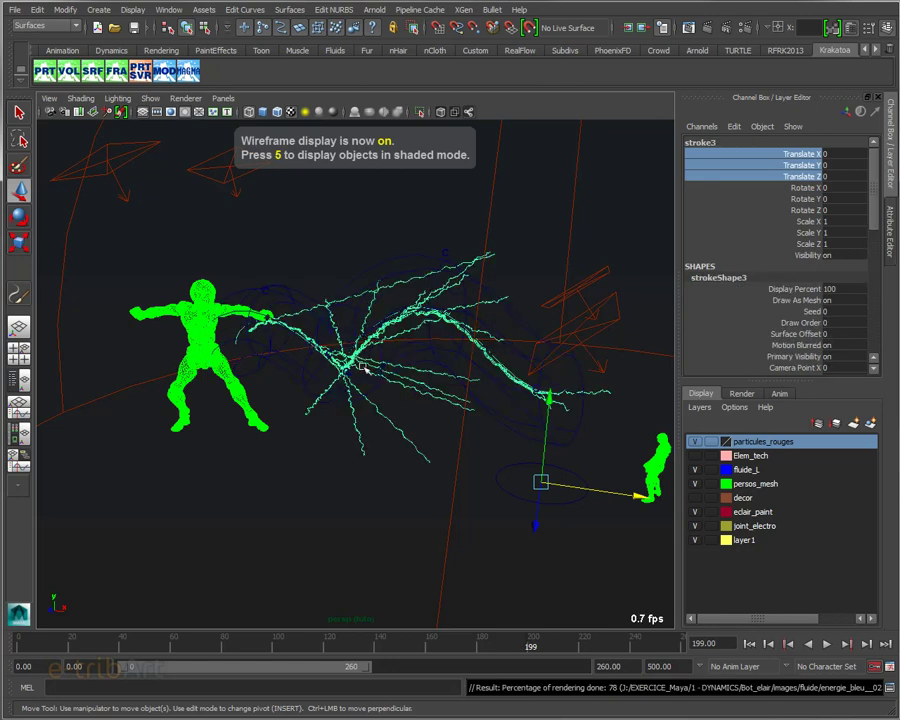
drag(630, 240, 196, 480)
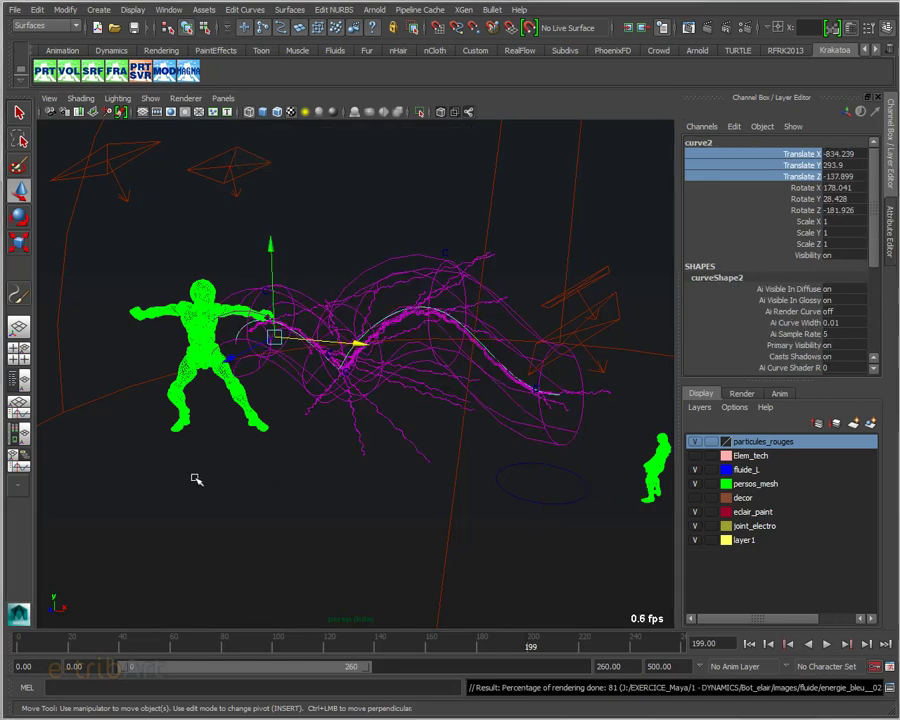
alt+drag(338, 396, 363, 394)
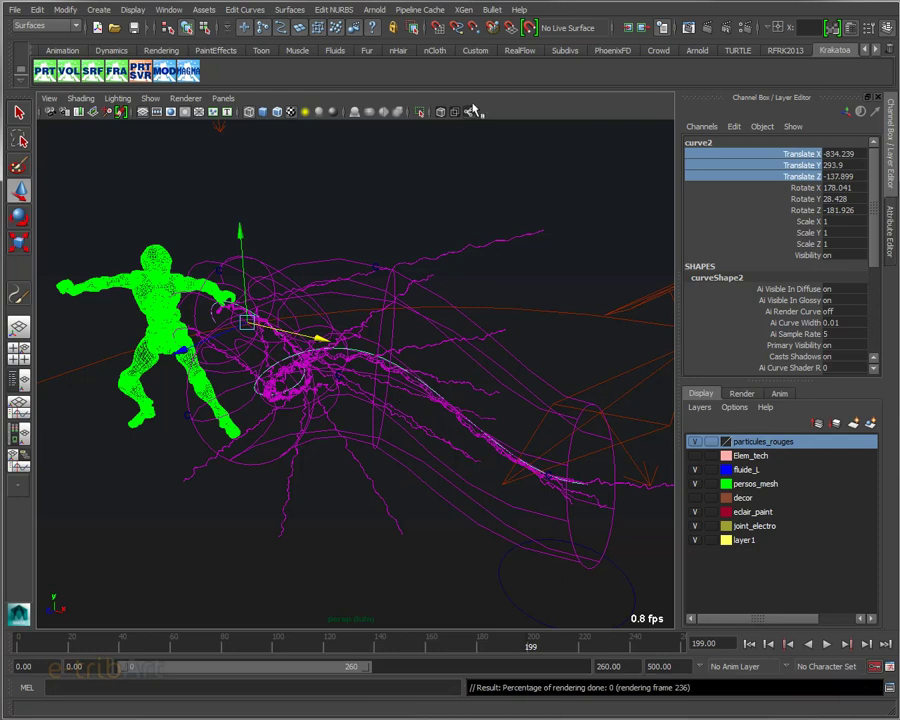
Step: Switch to the Dynamics menu set and review Create Soft Body options, leaving Make soft, then close
click(37, 25)
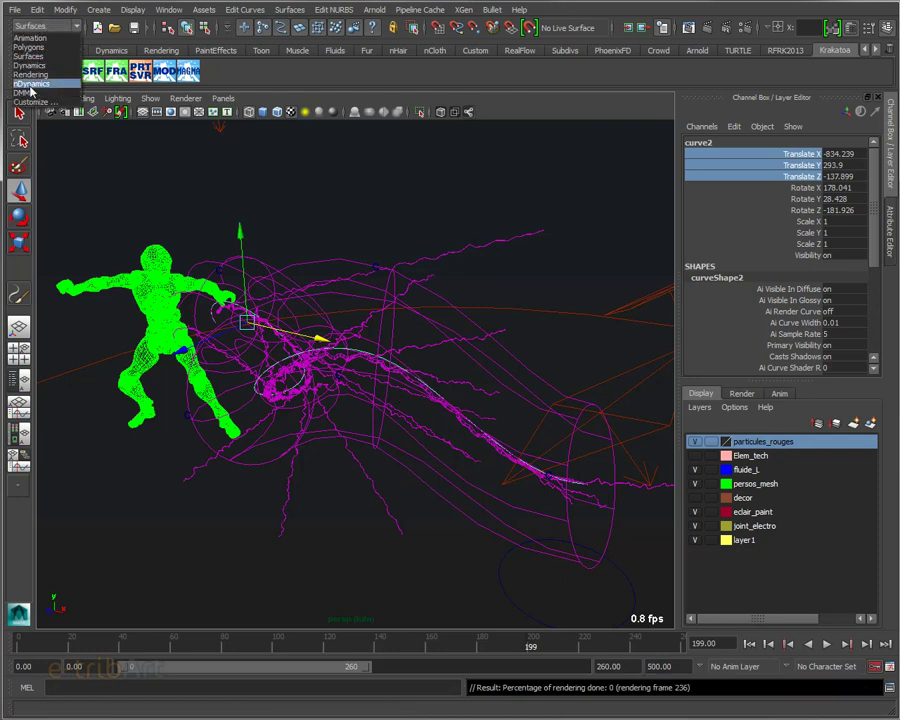
click(30, 59)
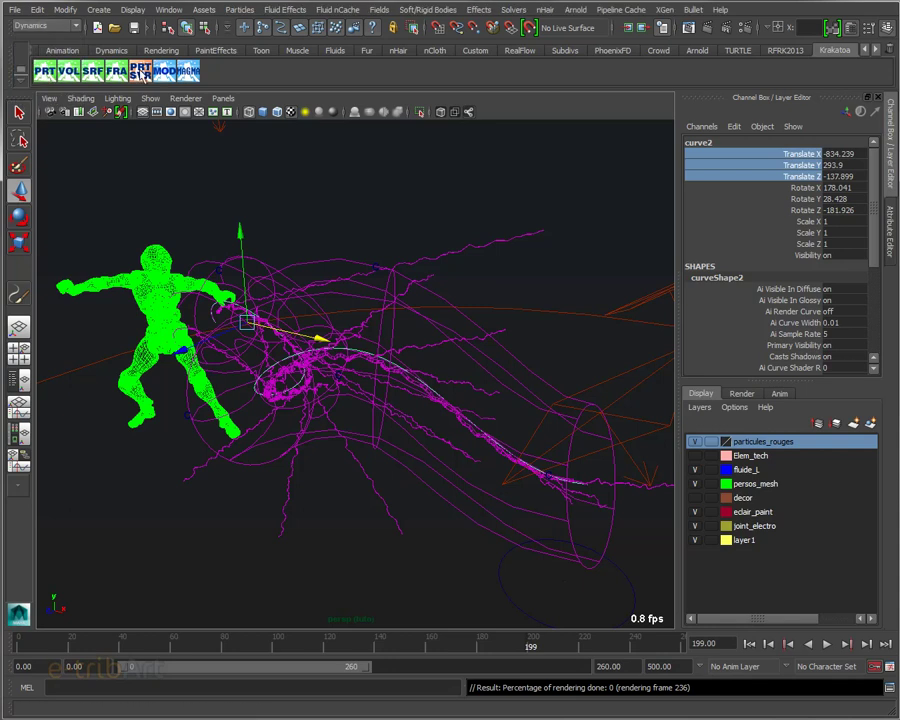
click(442, 10)
mouse_move(379, 9)
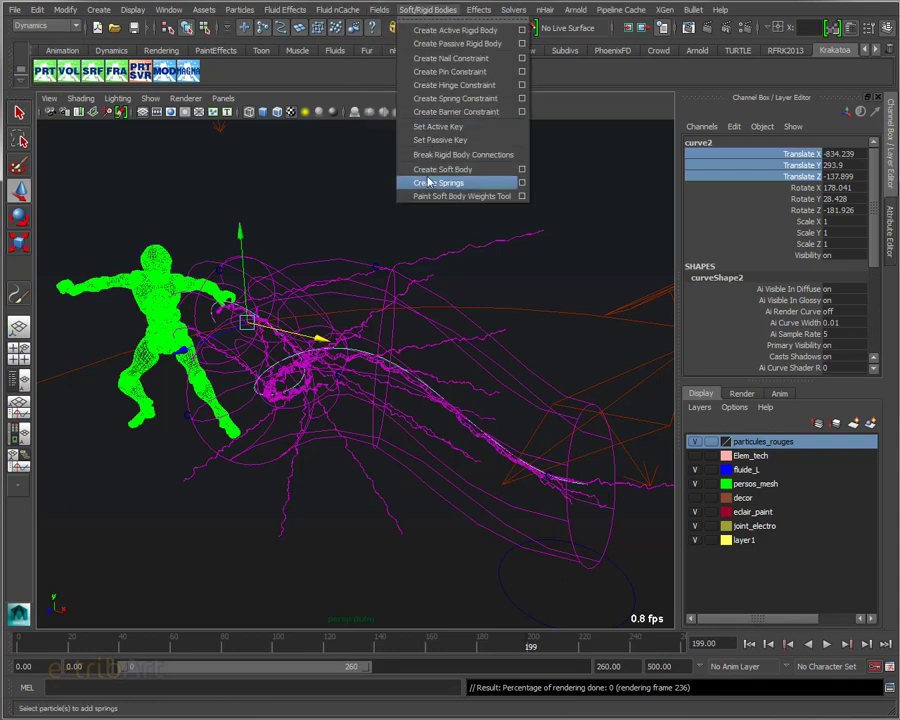
click(522, 173)
drag(461, 67, 542, 49)
click(516, 77)
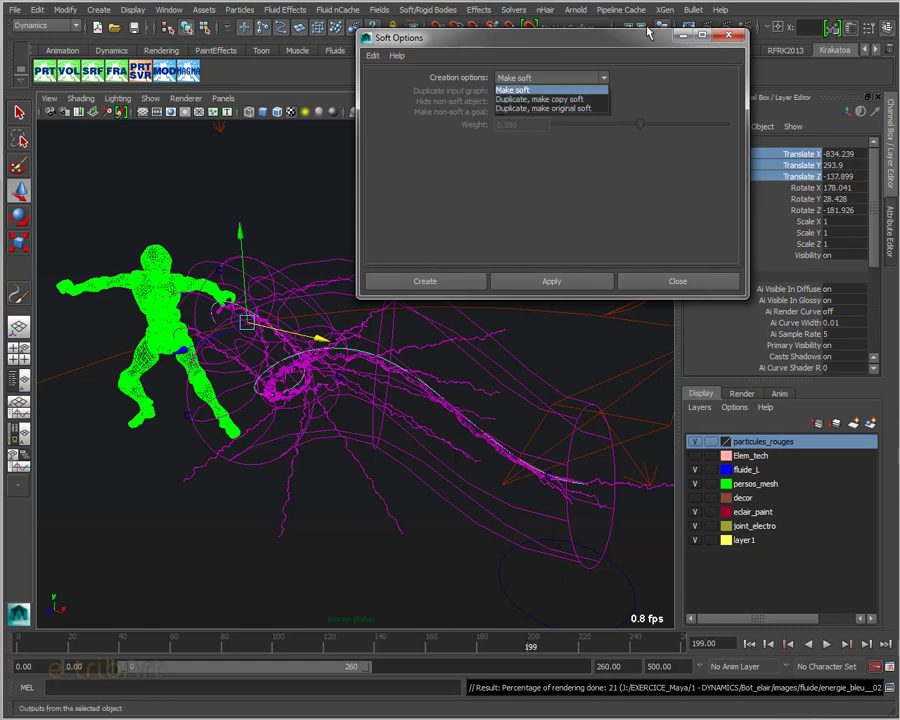
key(Escape)
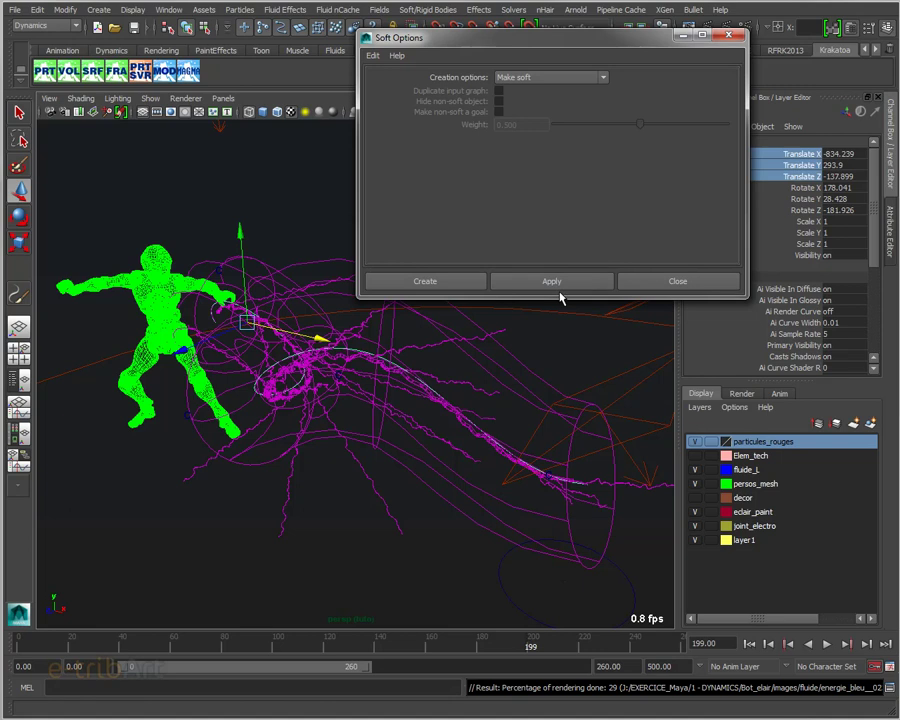
click(632, 284)
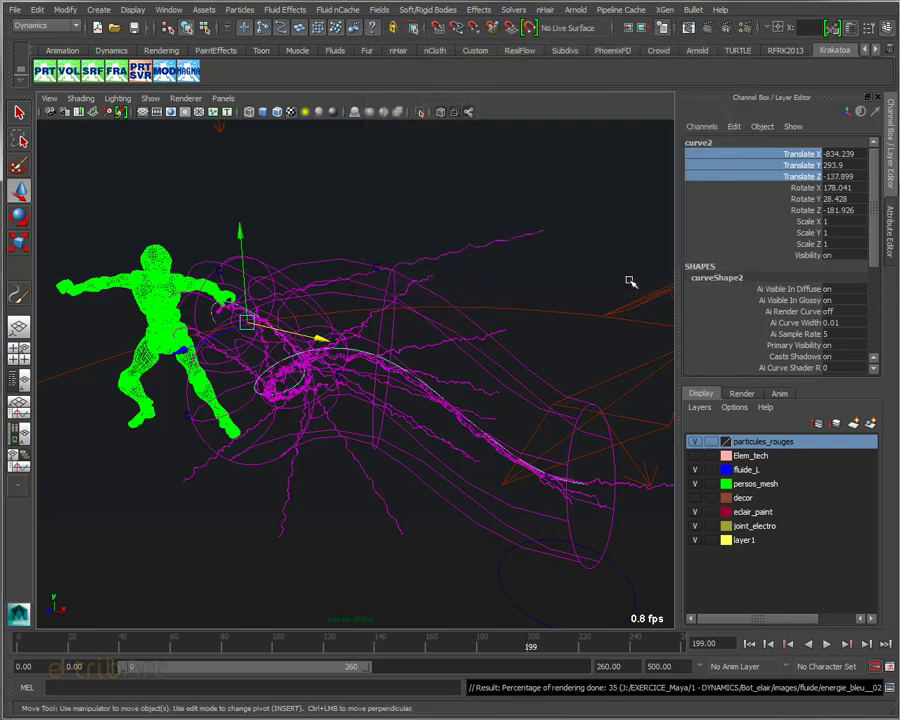